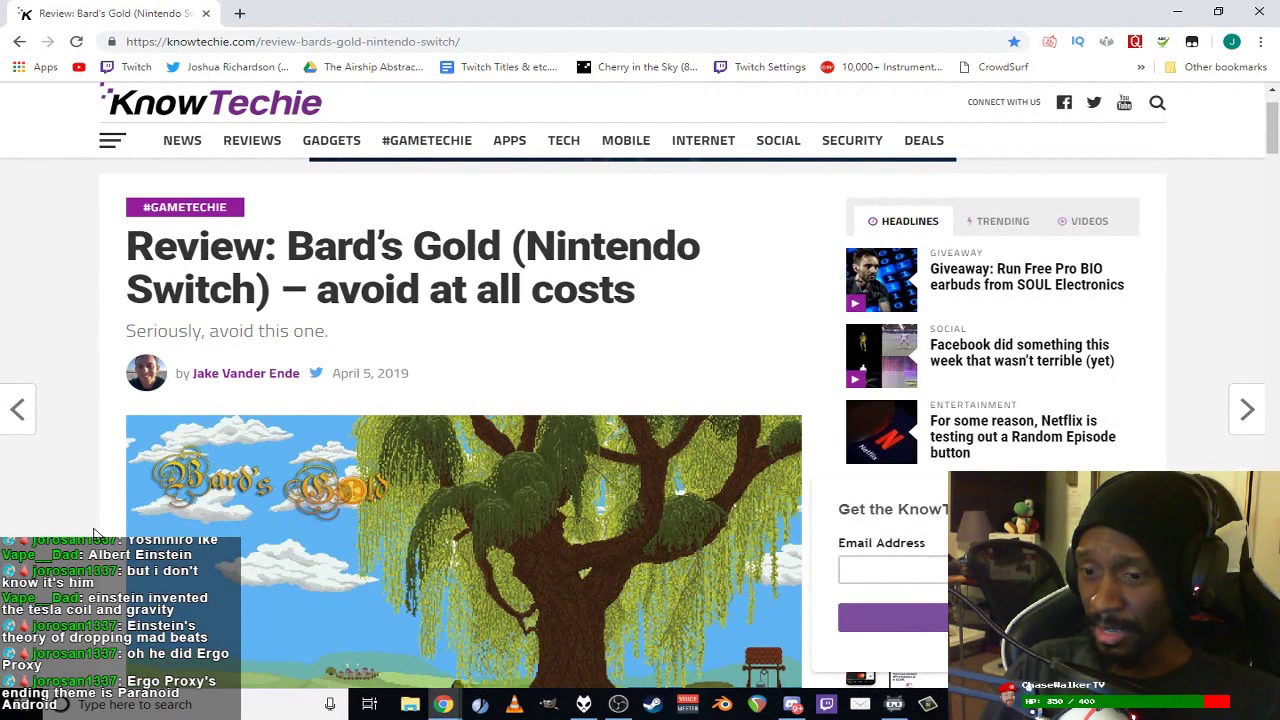
Step: Read through the current KnowTechie article, then open the reviewer's author page
scroll(93, 532, down, 2)
scroll(93, 532, up, 2)
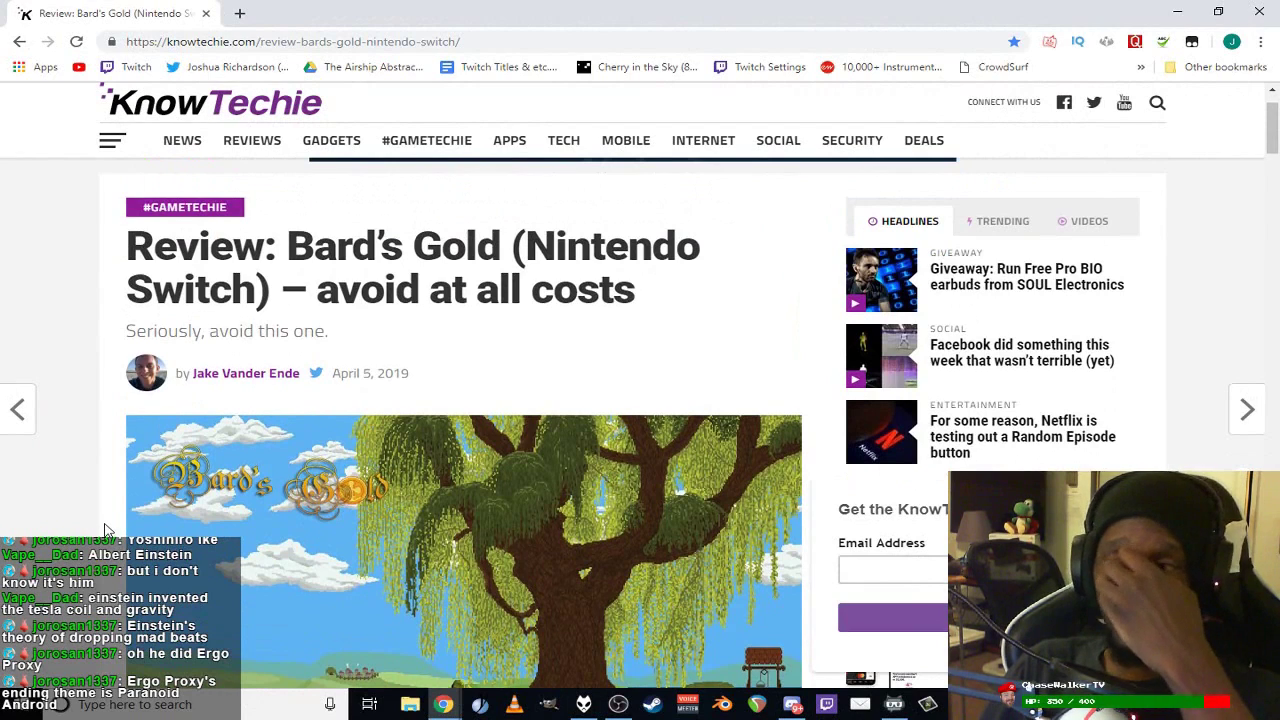
scroll(105, 530, down, 1)
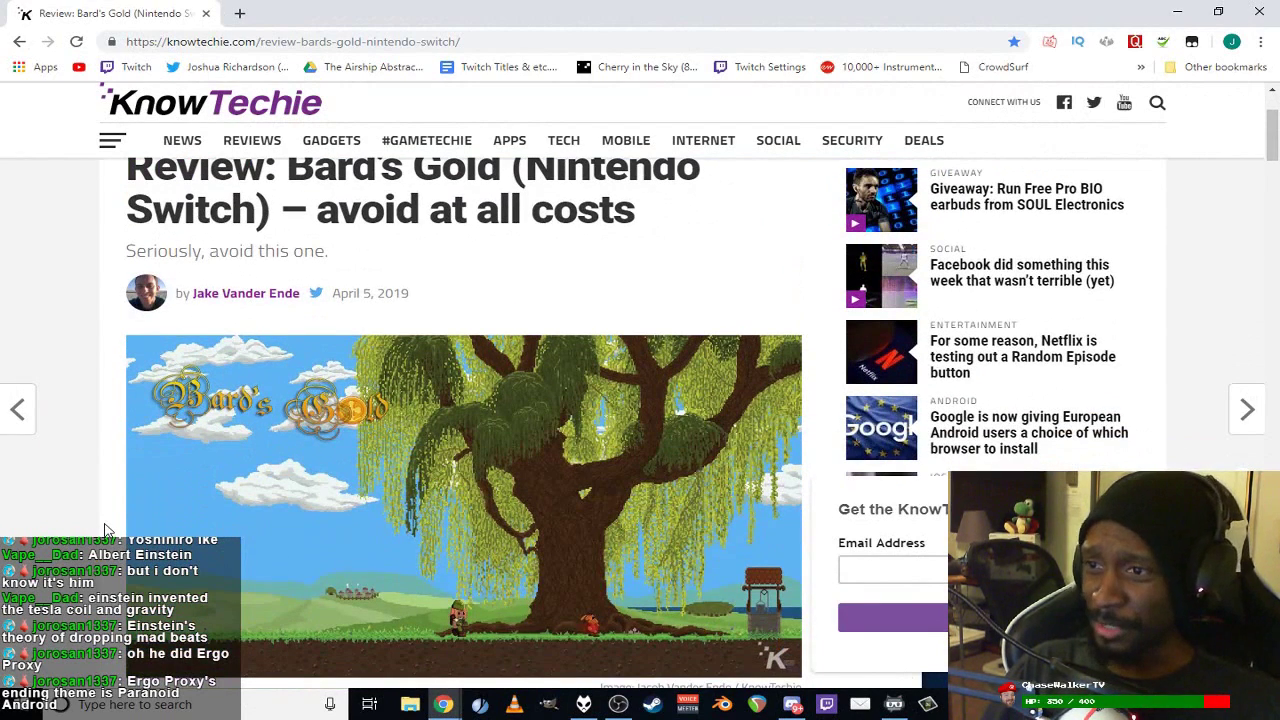
scroll(105, 530, down, 4)
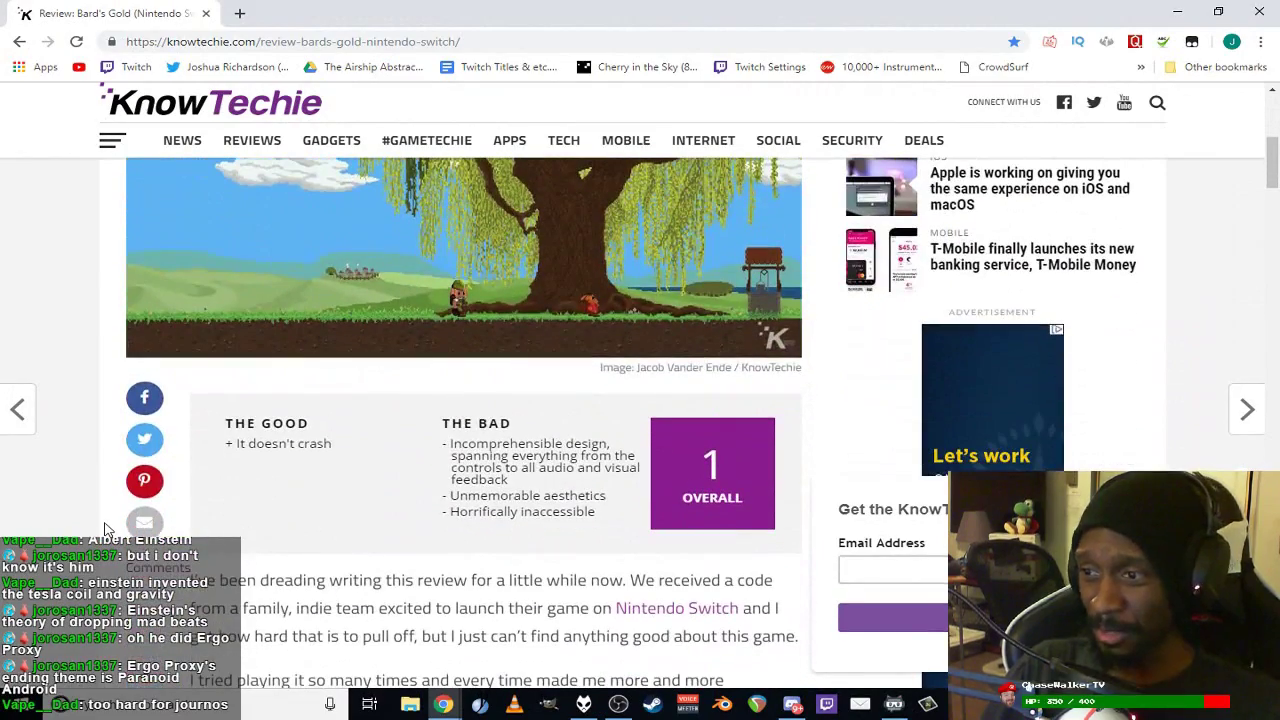
scroll(268, 440, down, 1)
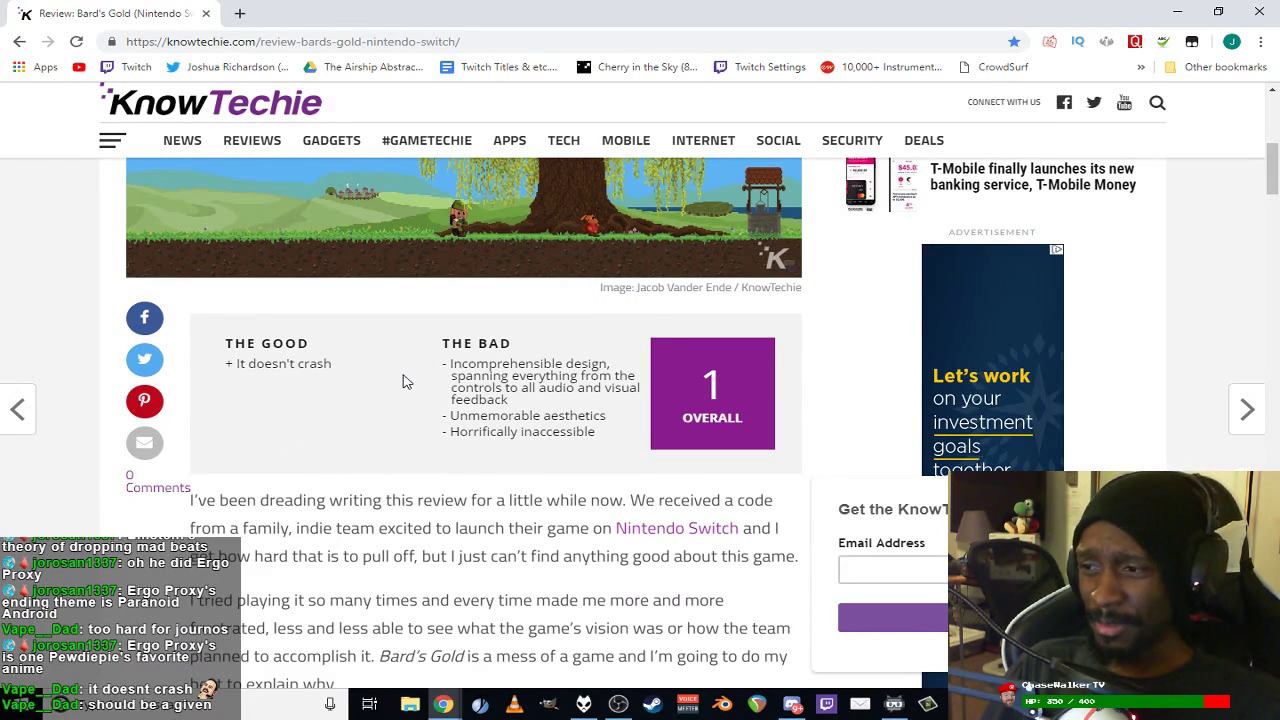
scroll(277, 500, up, 4)
scroll(112, 511, down, 4)
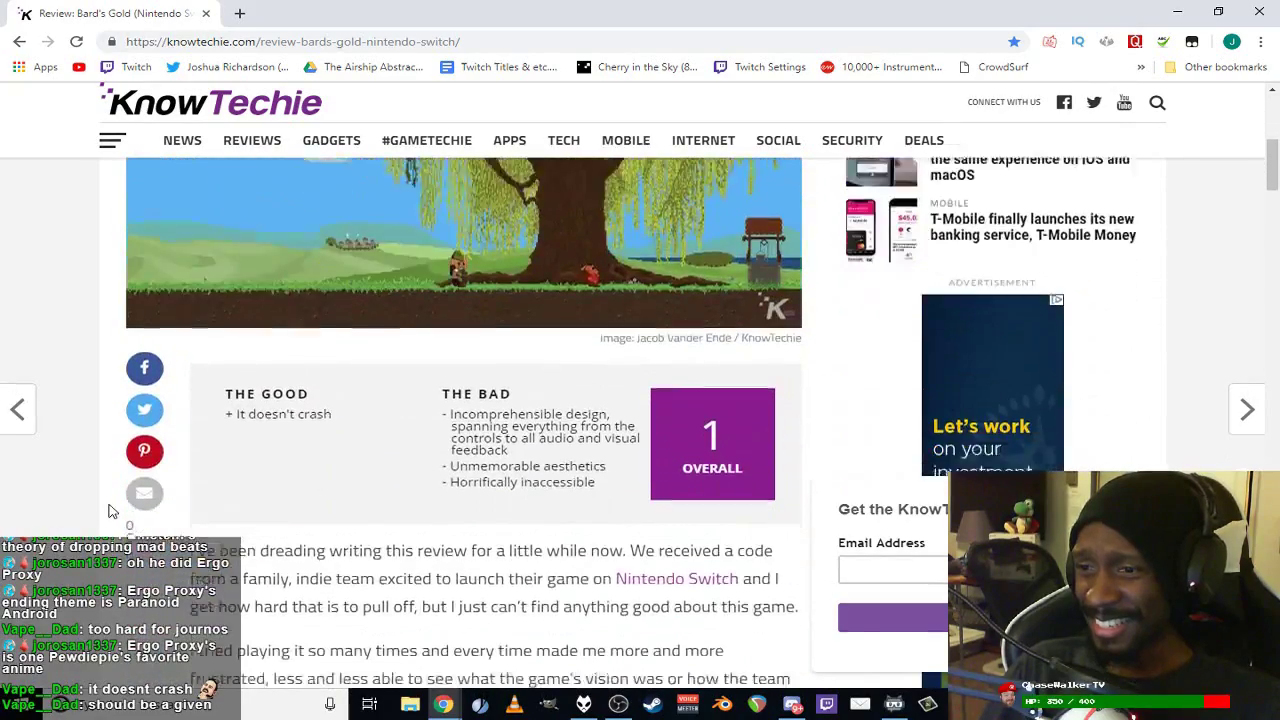
scroll(112, 511, down, 2)
scroll(110, 510, down, 1)
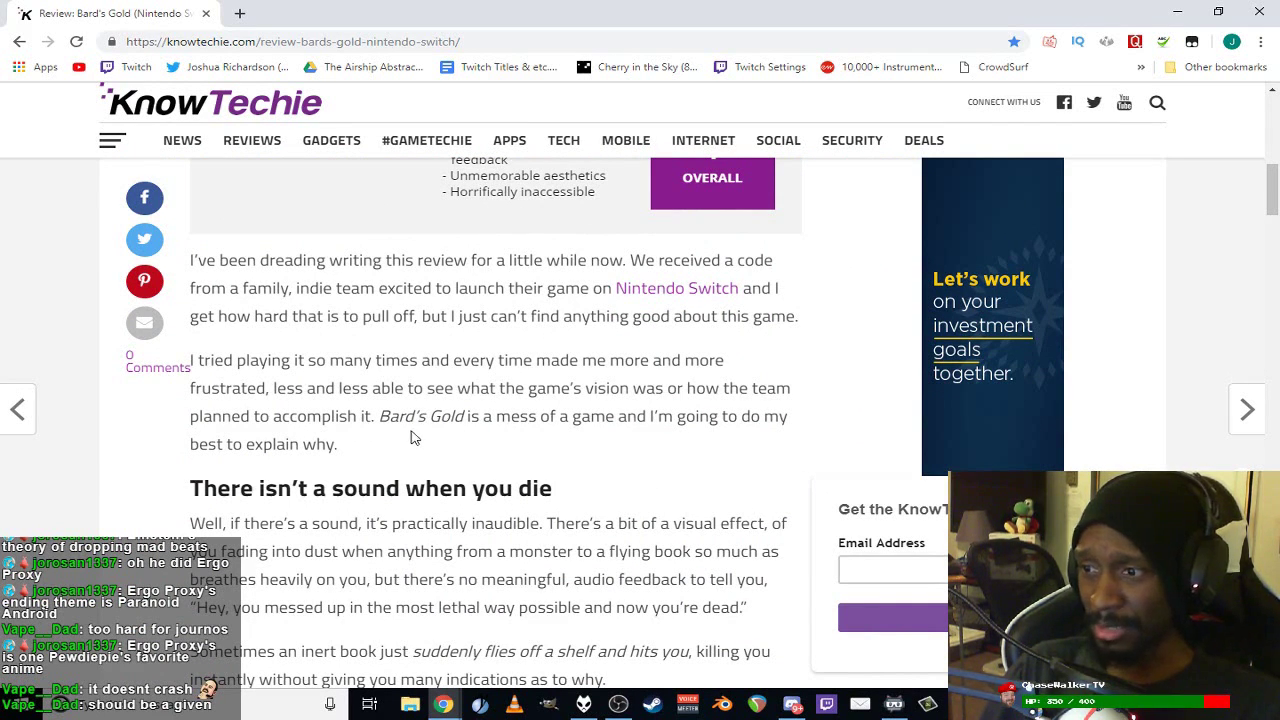
scroll(410, 437, down, 3)
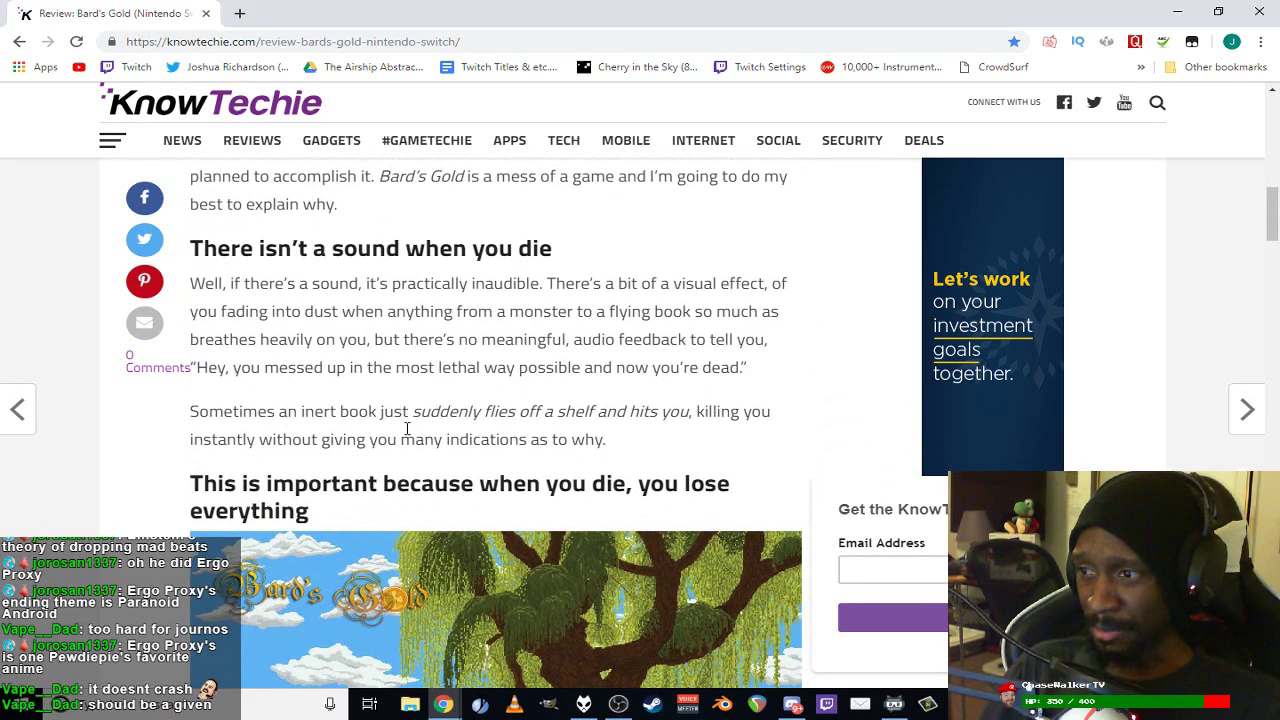
scroll(407, 428, down, 1)
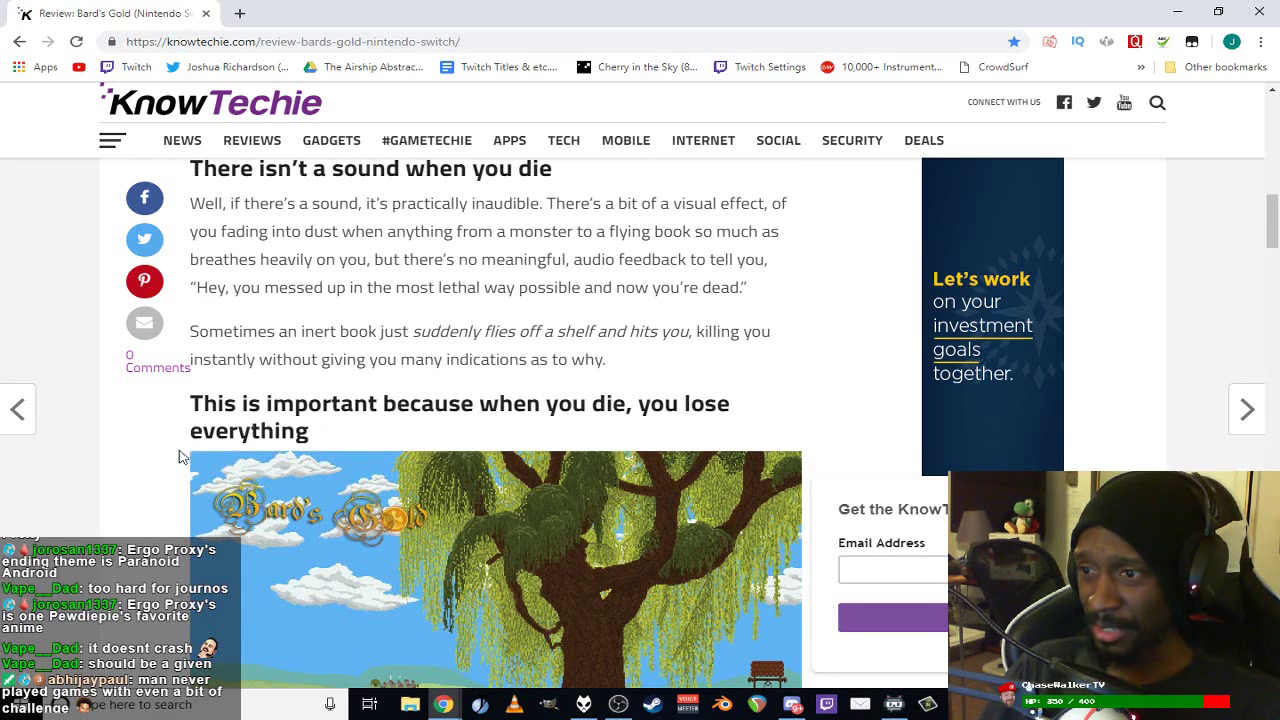
scroll(160, 460, down, 3)
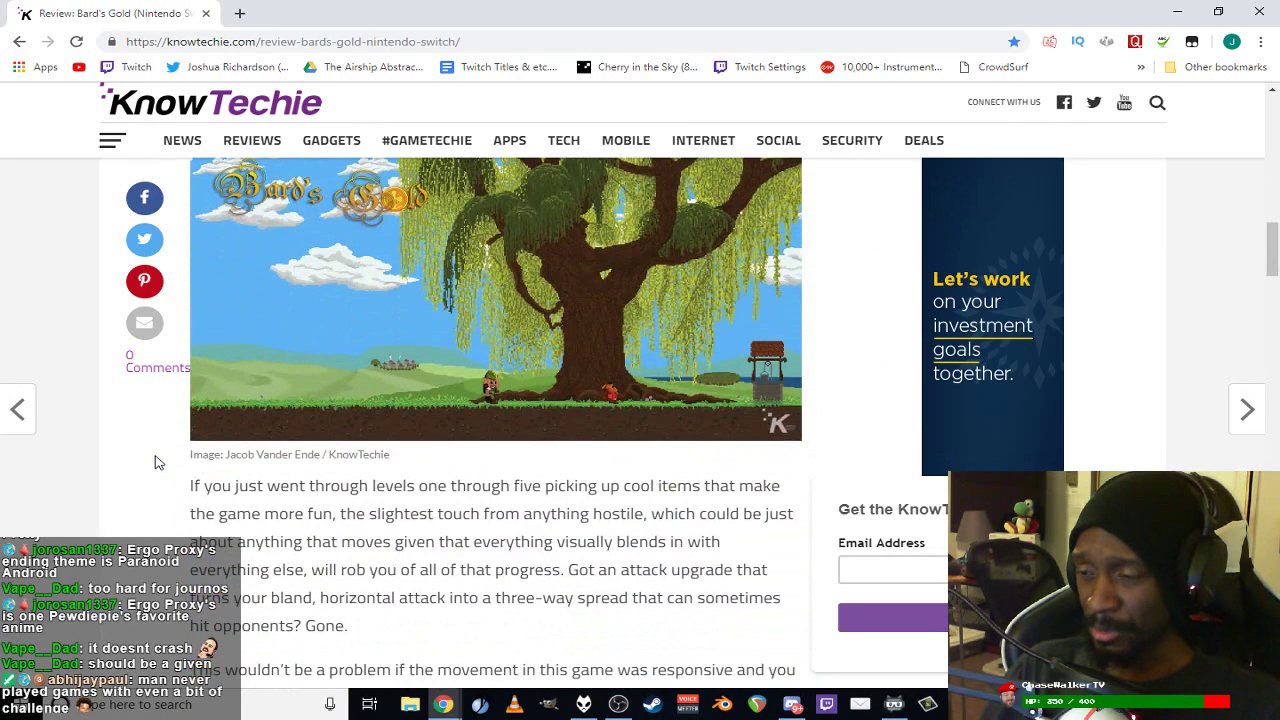
scroll(155, 462, down, 1)
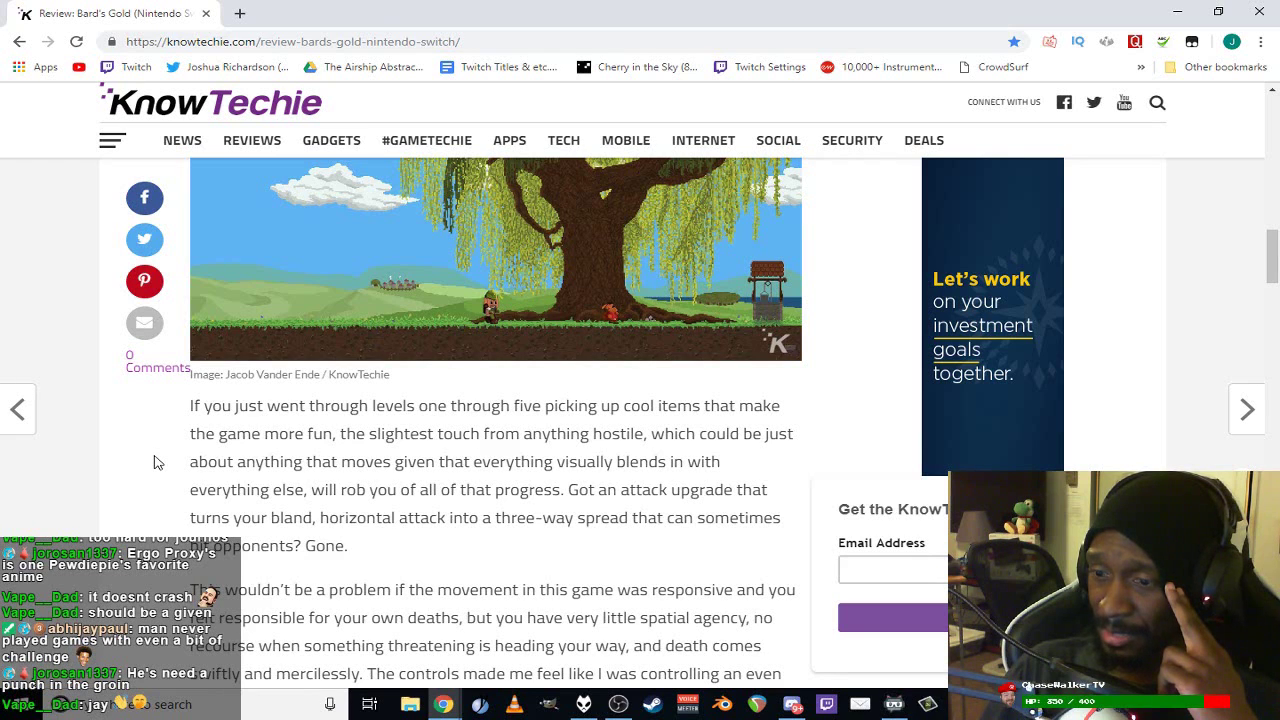
scroll(155, 462, down, 3)
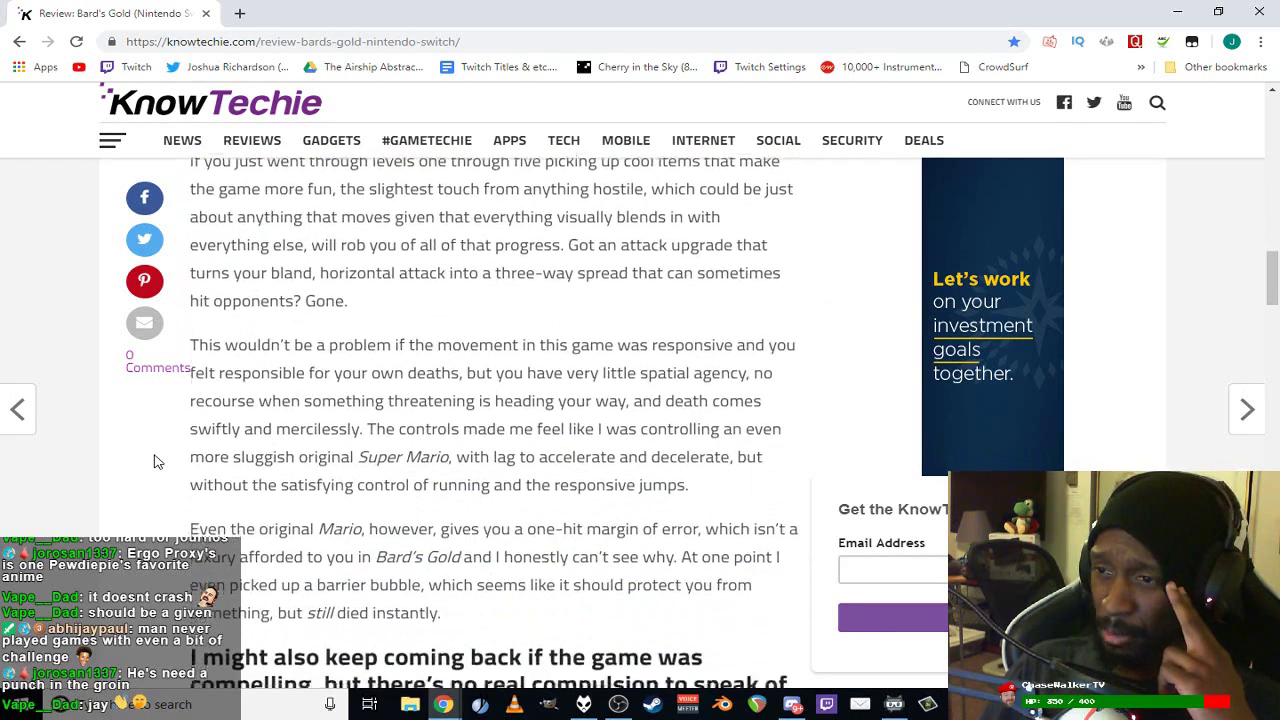
scroll(155, 462, down, 1)
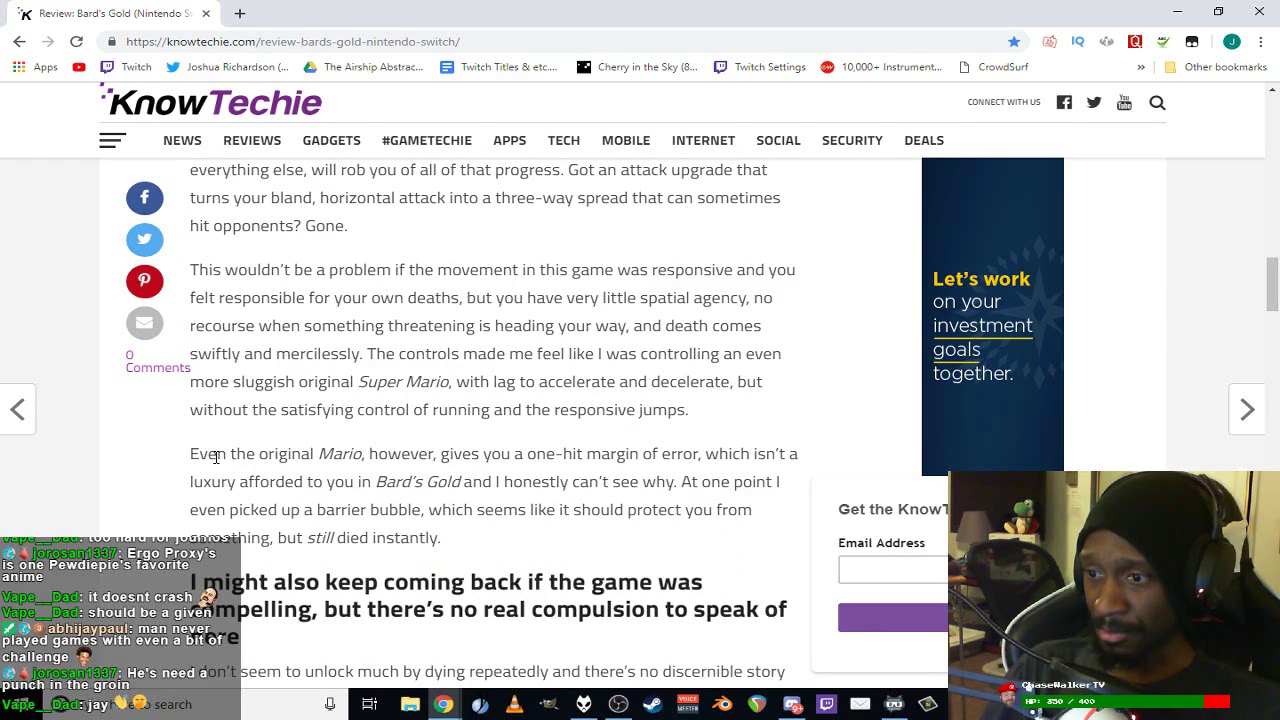
scroll(215, 456, down, 2)
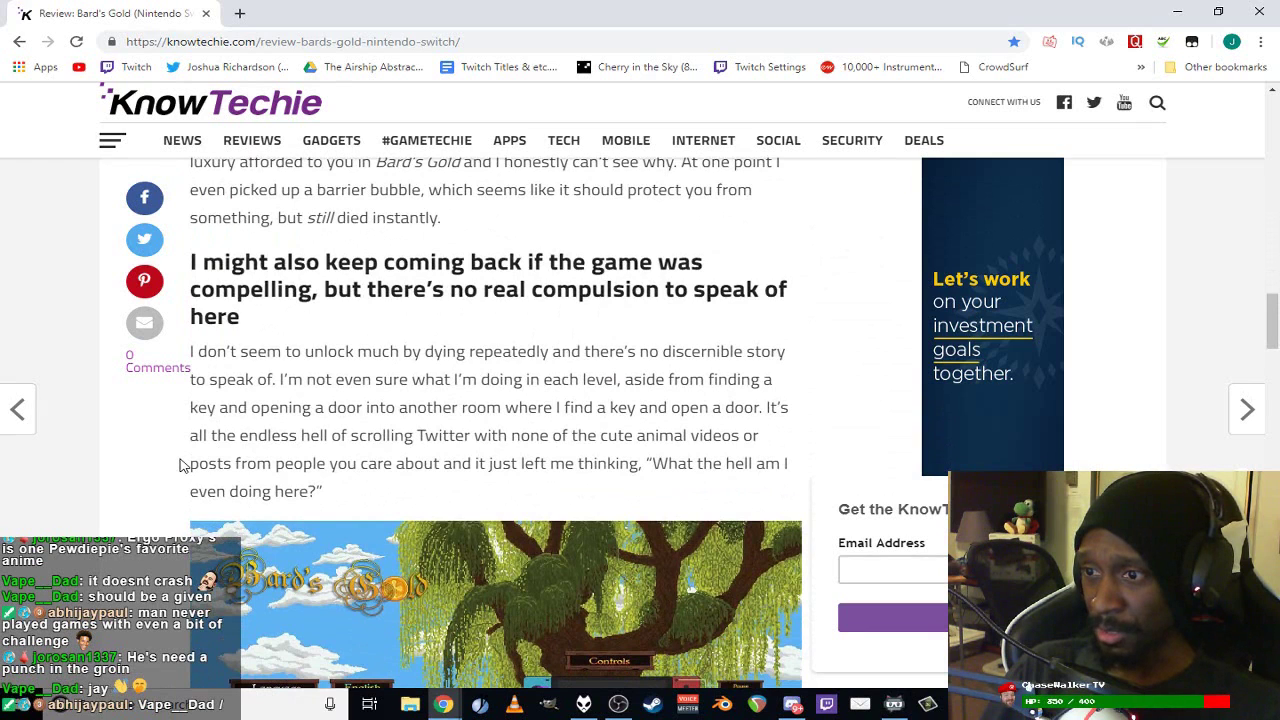
scroll(180, 465, down, 1)
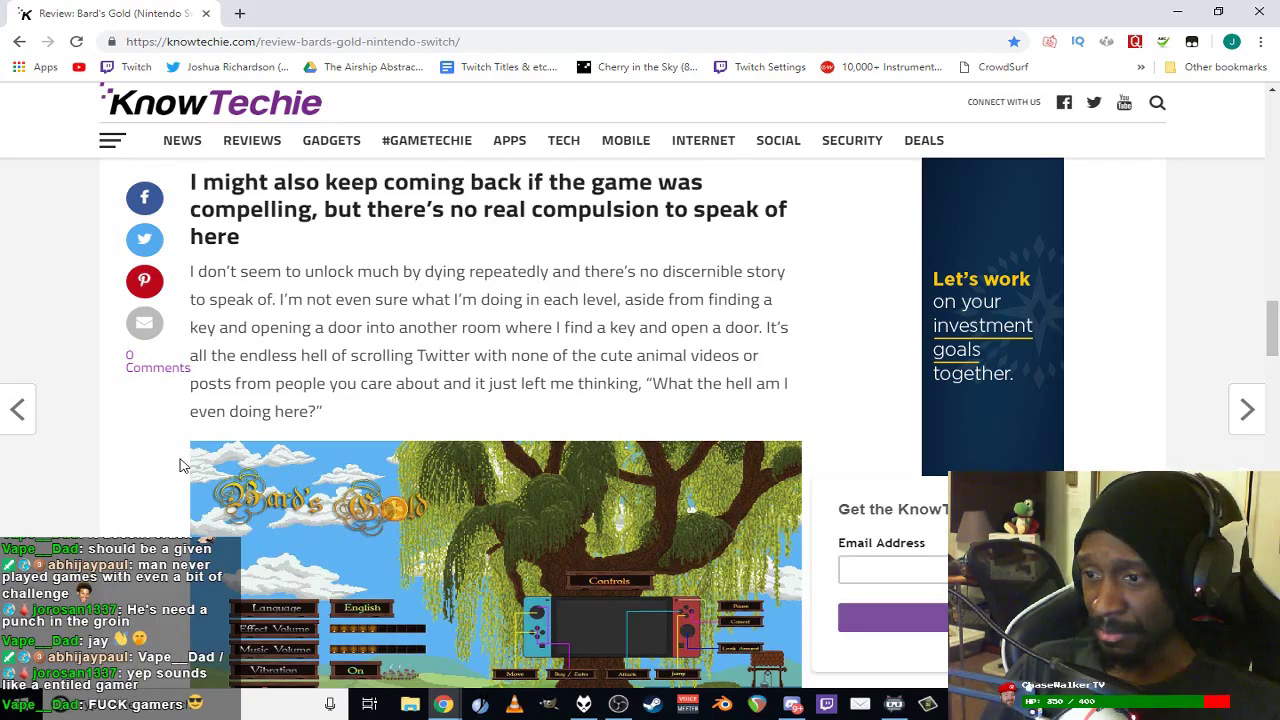
scroll(180, 465, down, 3)
scroll(180, 465, down, 1)
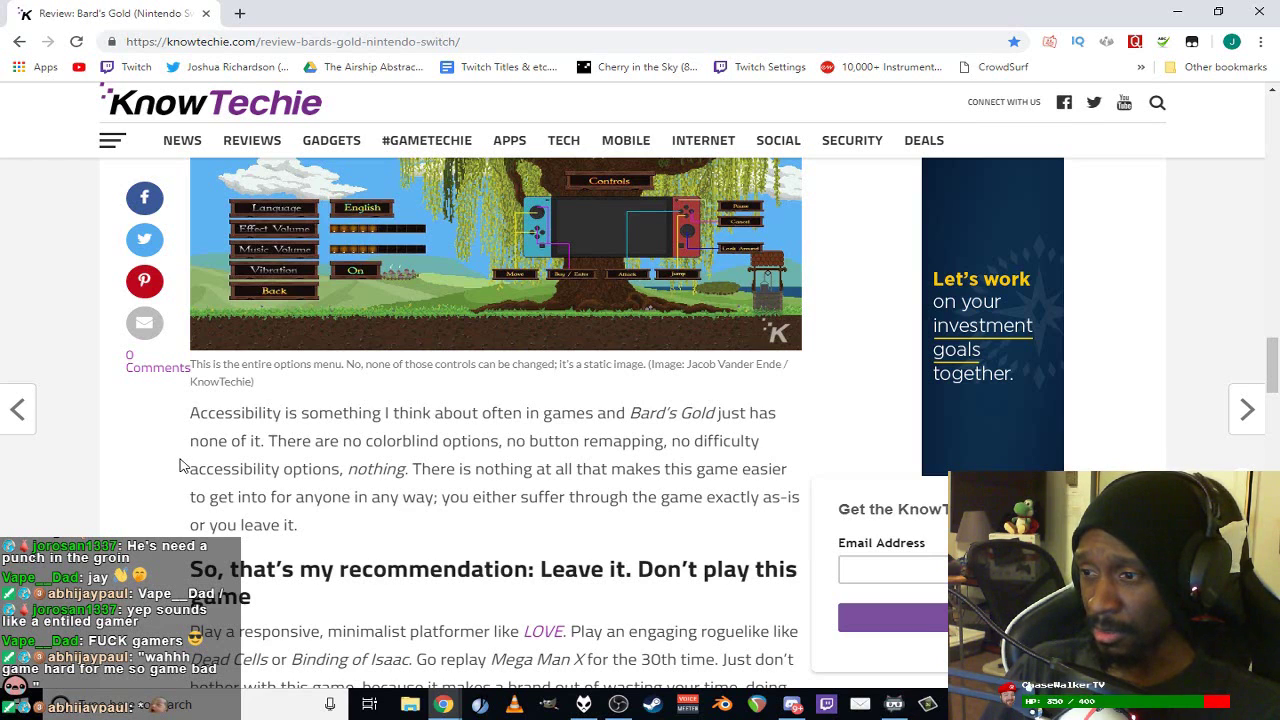
scroll(180, 465, down, 3)
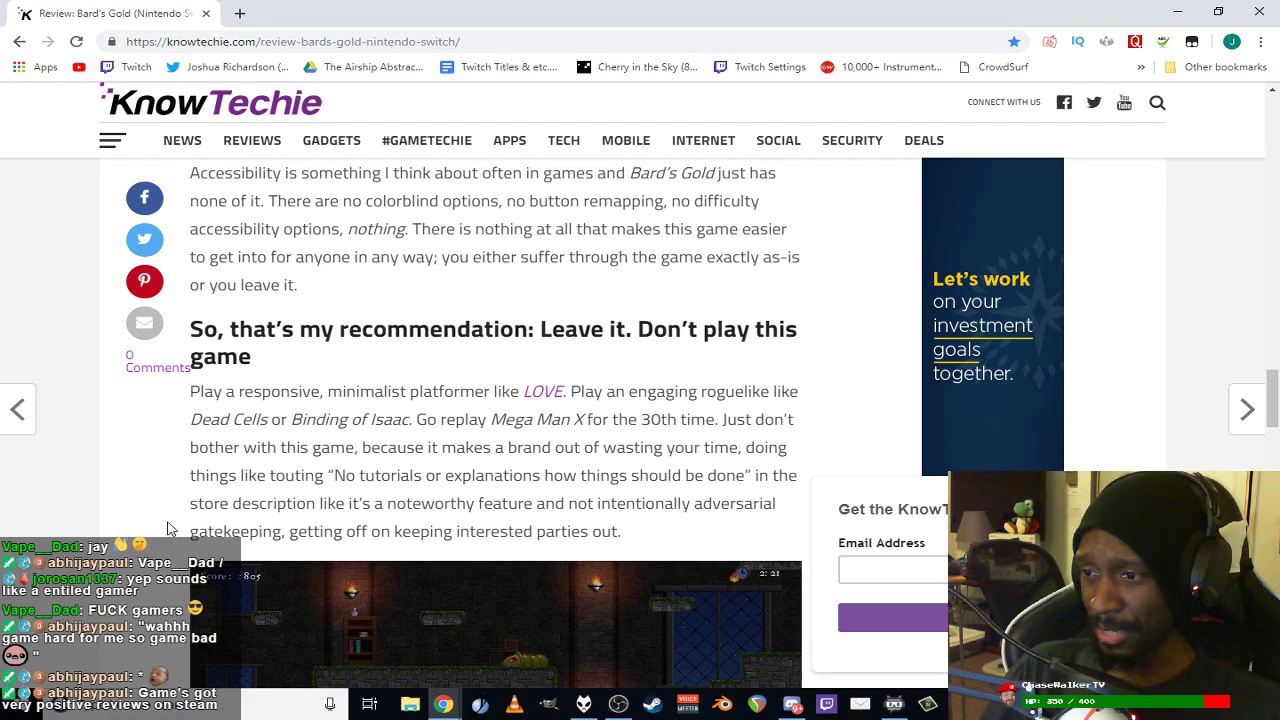
scroll(168, 528, down, 5)
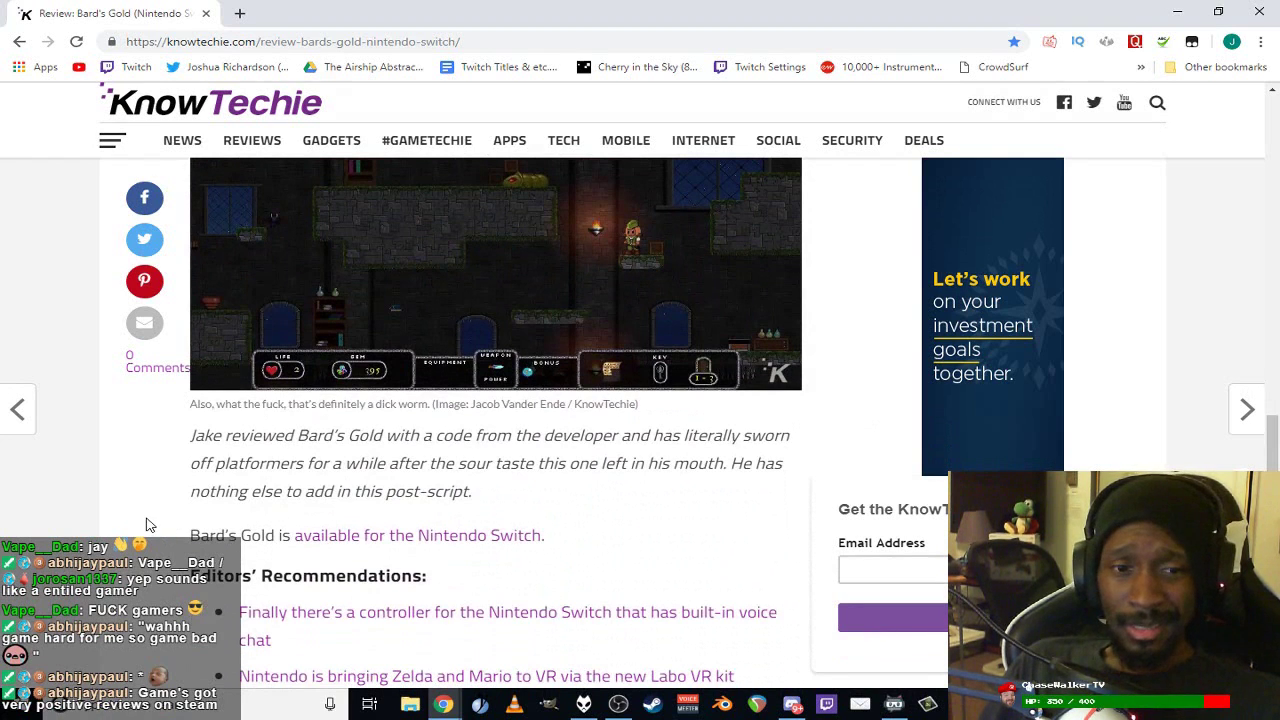
scroll(180, 553, down, 3)
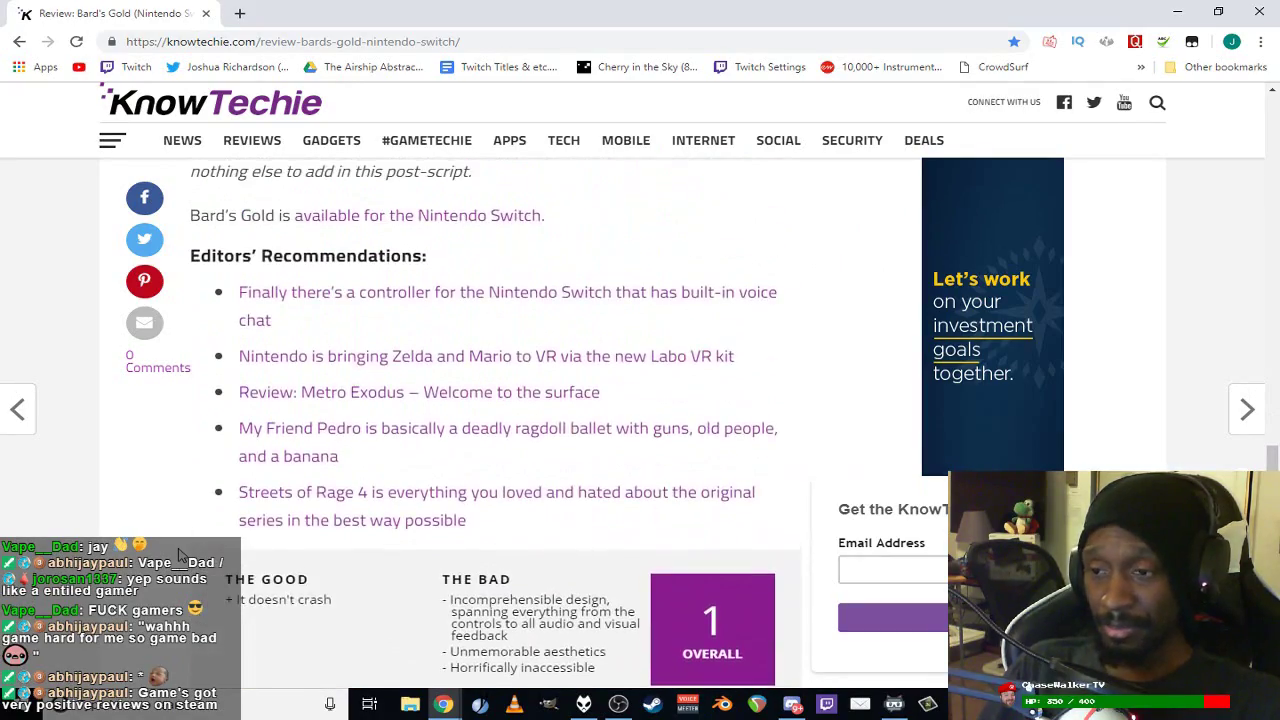
scroll(180, 553, up, 9)
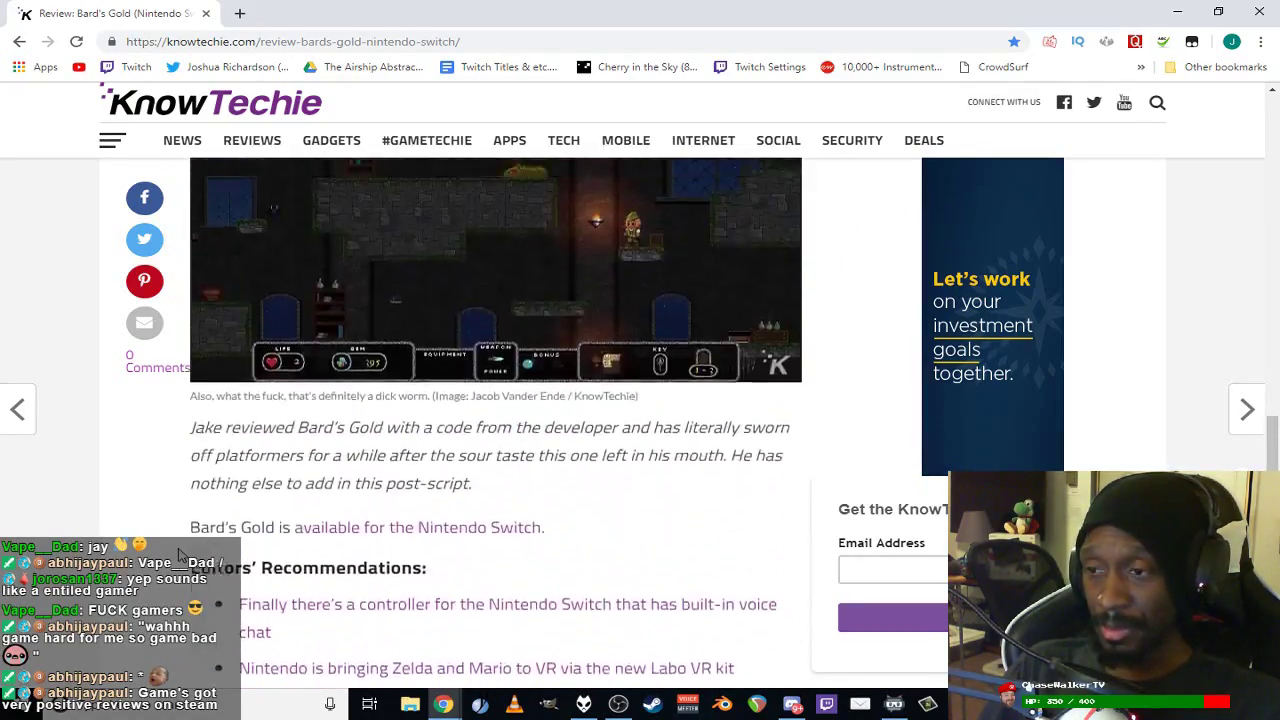
scroll(180, 553, up, 9)
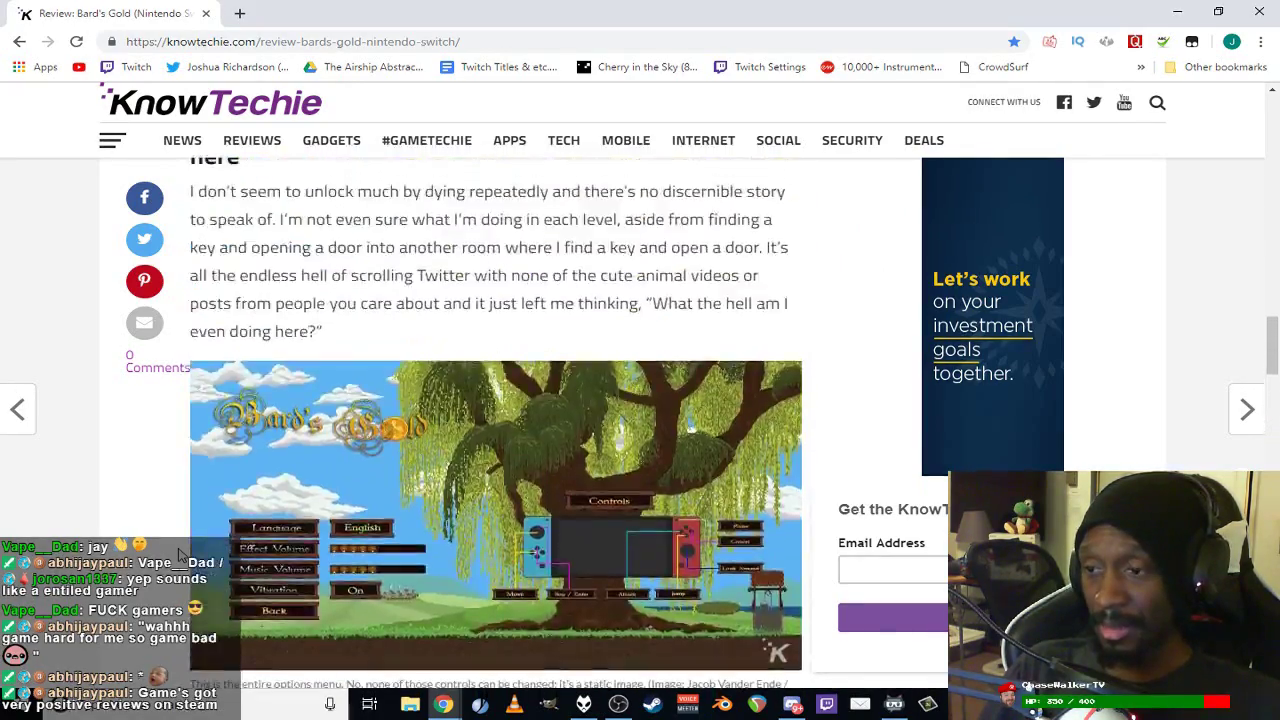
scroll(180, 553, up, 10)
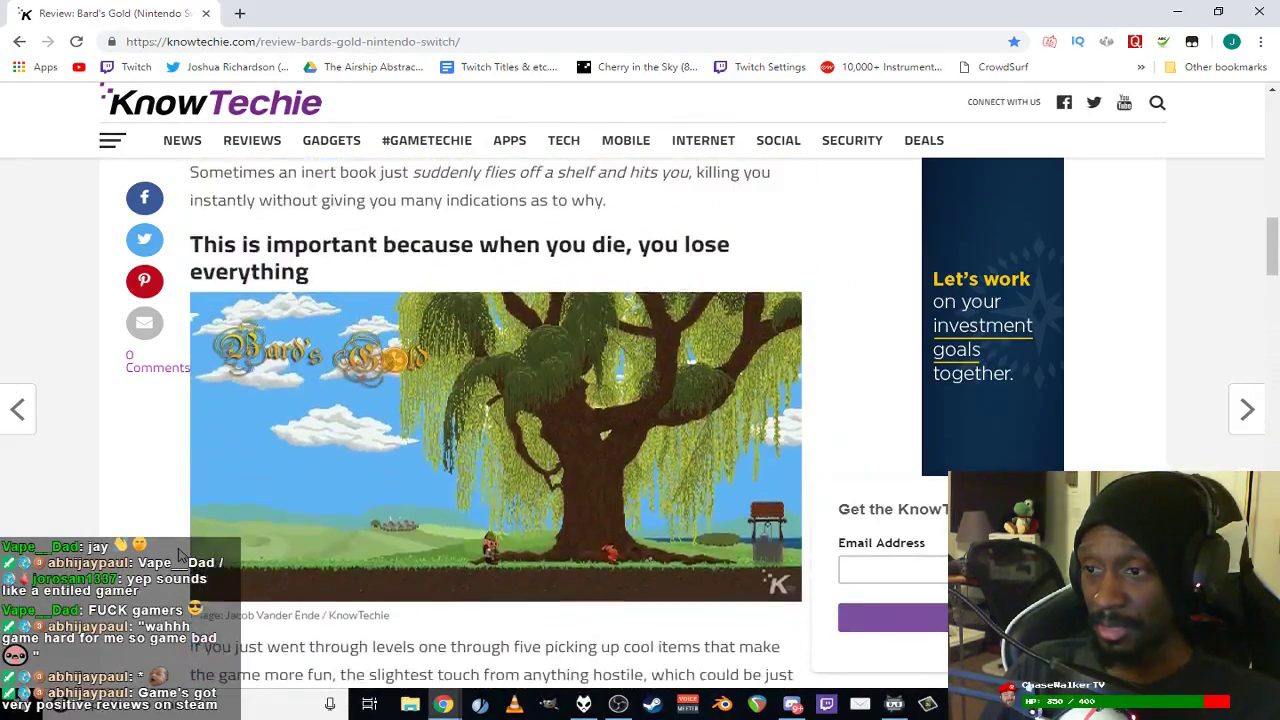
scroll(180, 553, up, 3)
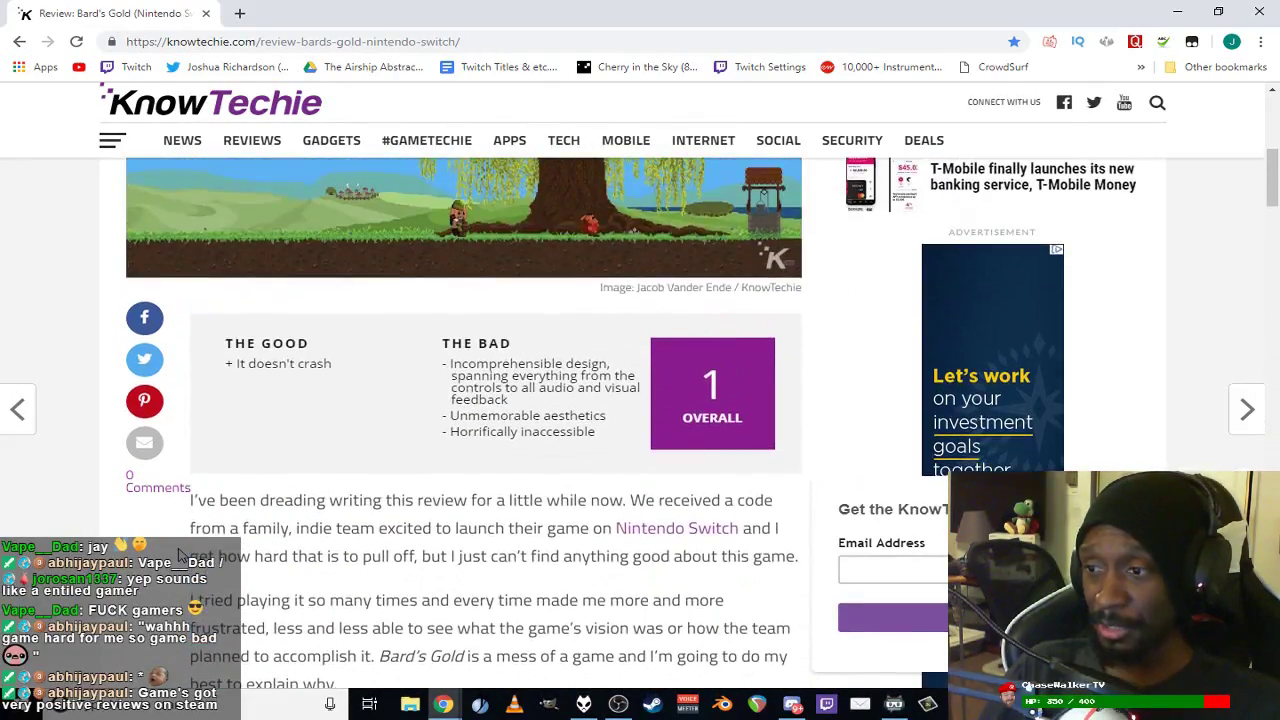
scroll(180, 553, down, 1)
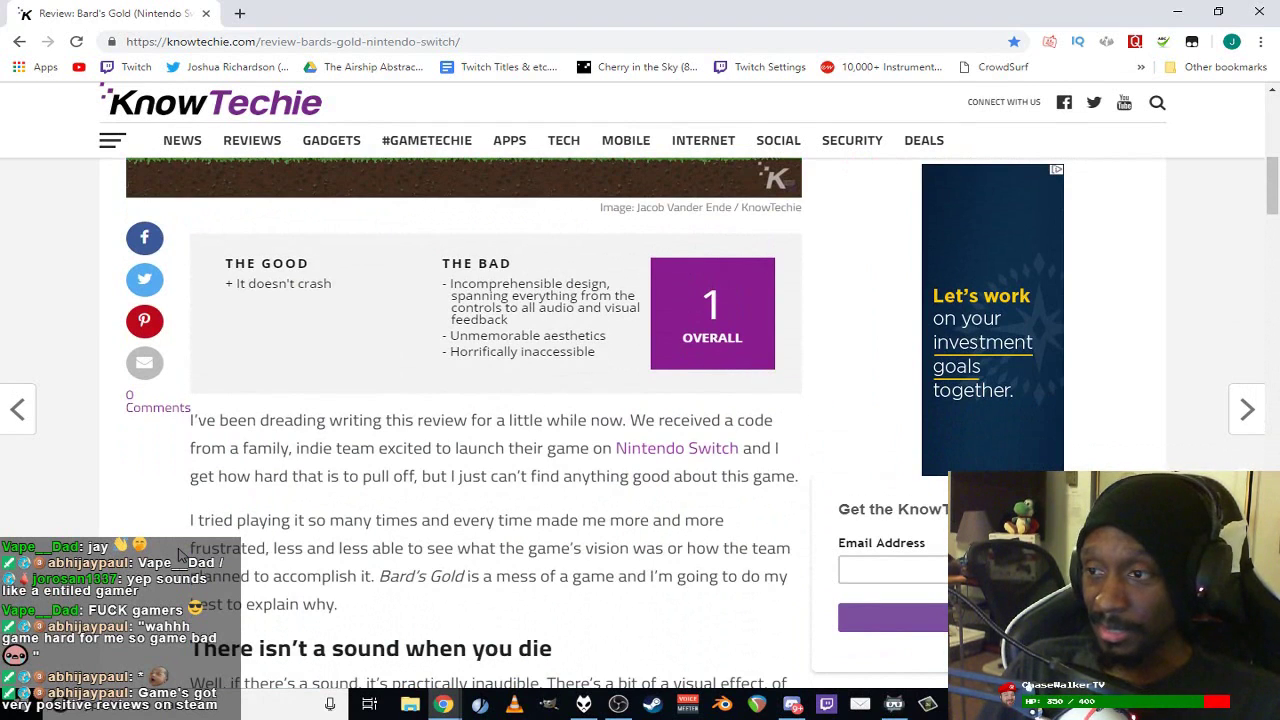
scroll(180, 553, up, 5)
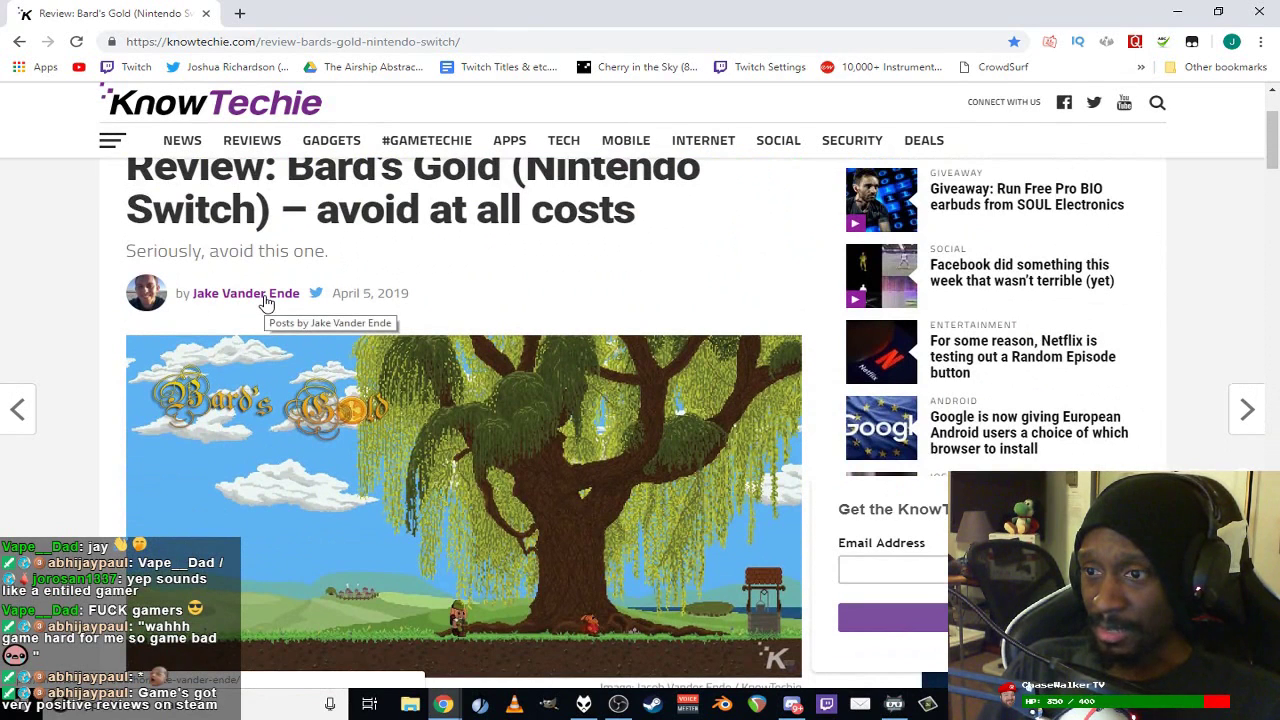
click(266, 299)
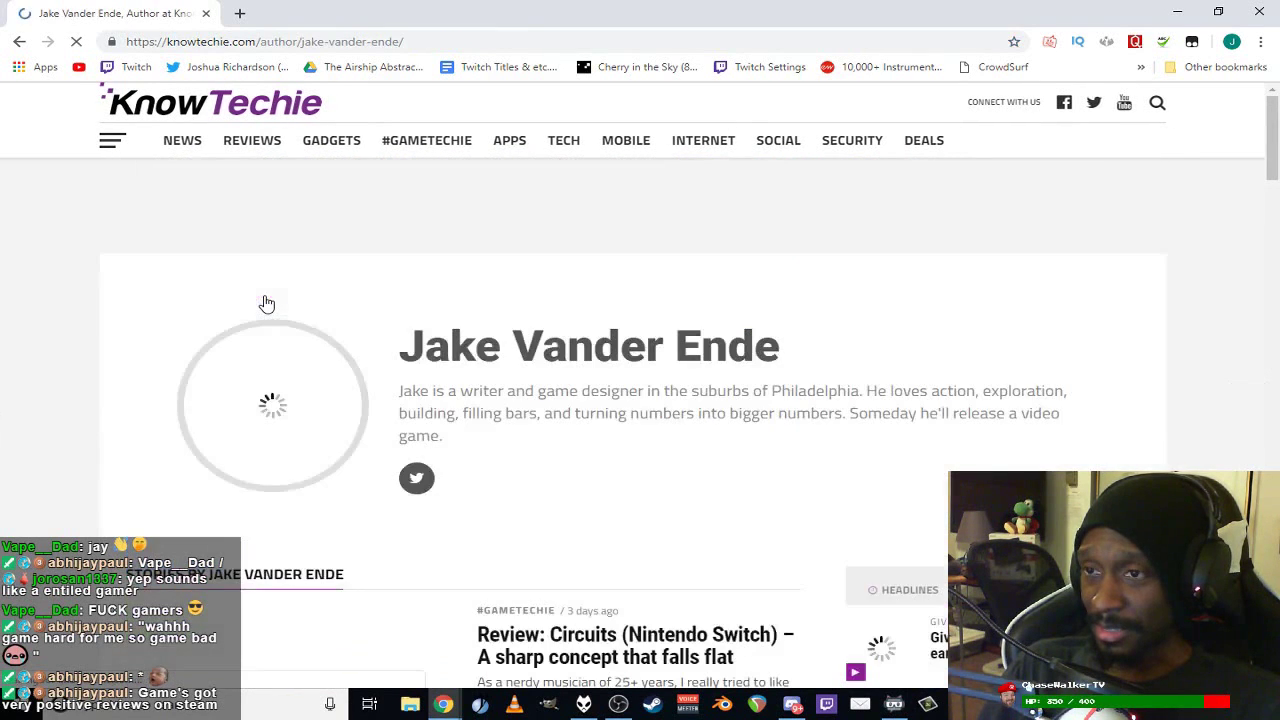
Step: Browse the author's other stories, then open his Twitter profile from the bio icon
scroll(430, 505, down, 3)
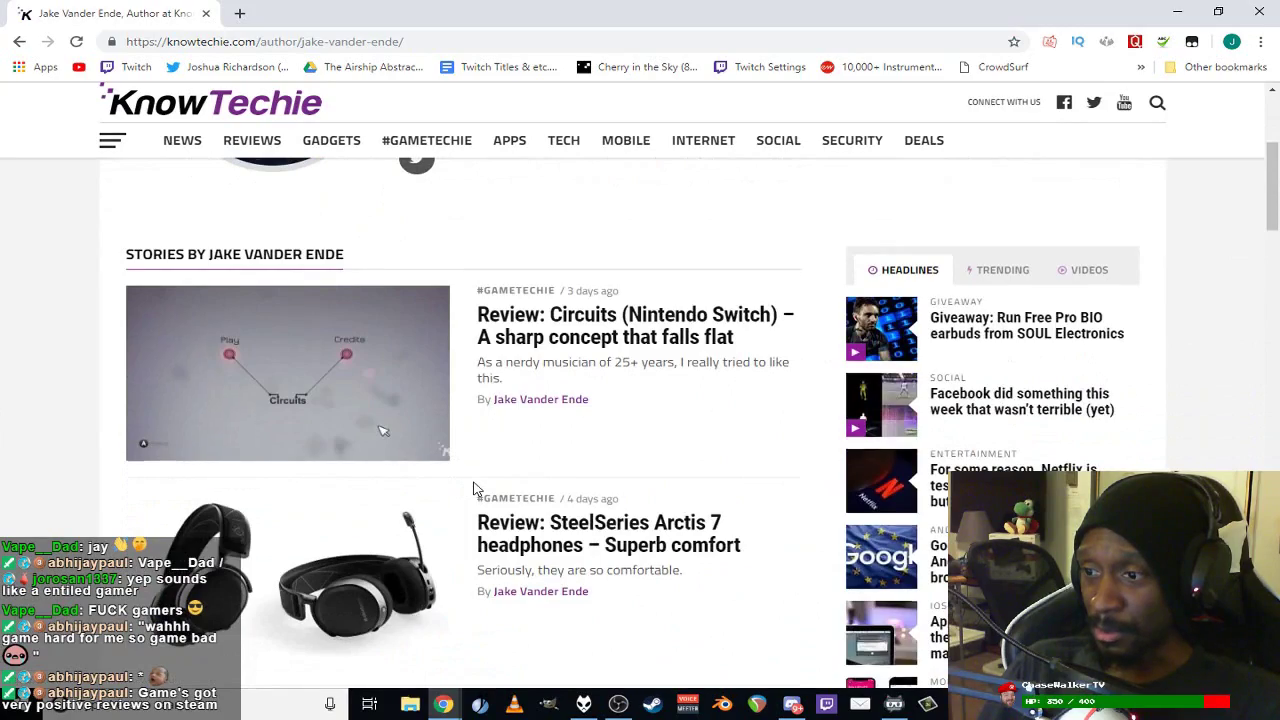
scroll(475, 489, down, 8)
scroll(475, 489, down, 4)
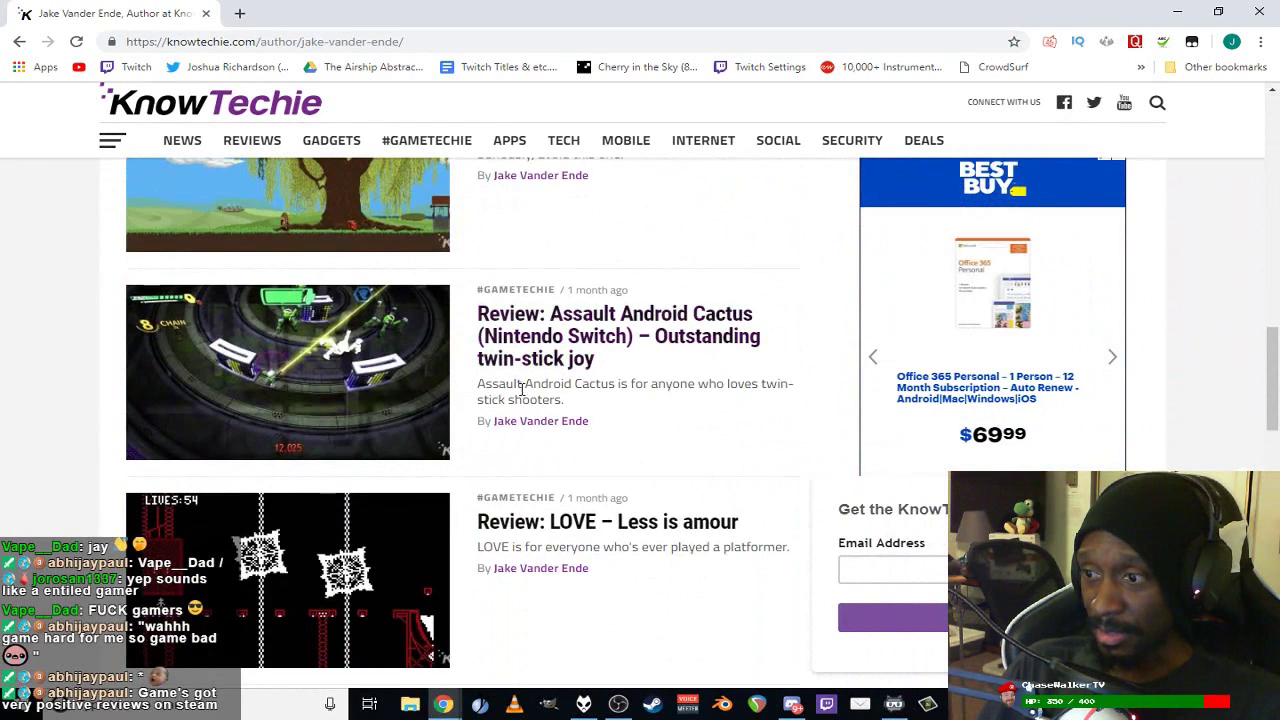
scroll(490, 456, down, 1)
scroll(490, 456, down, 1)
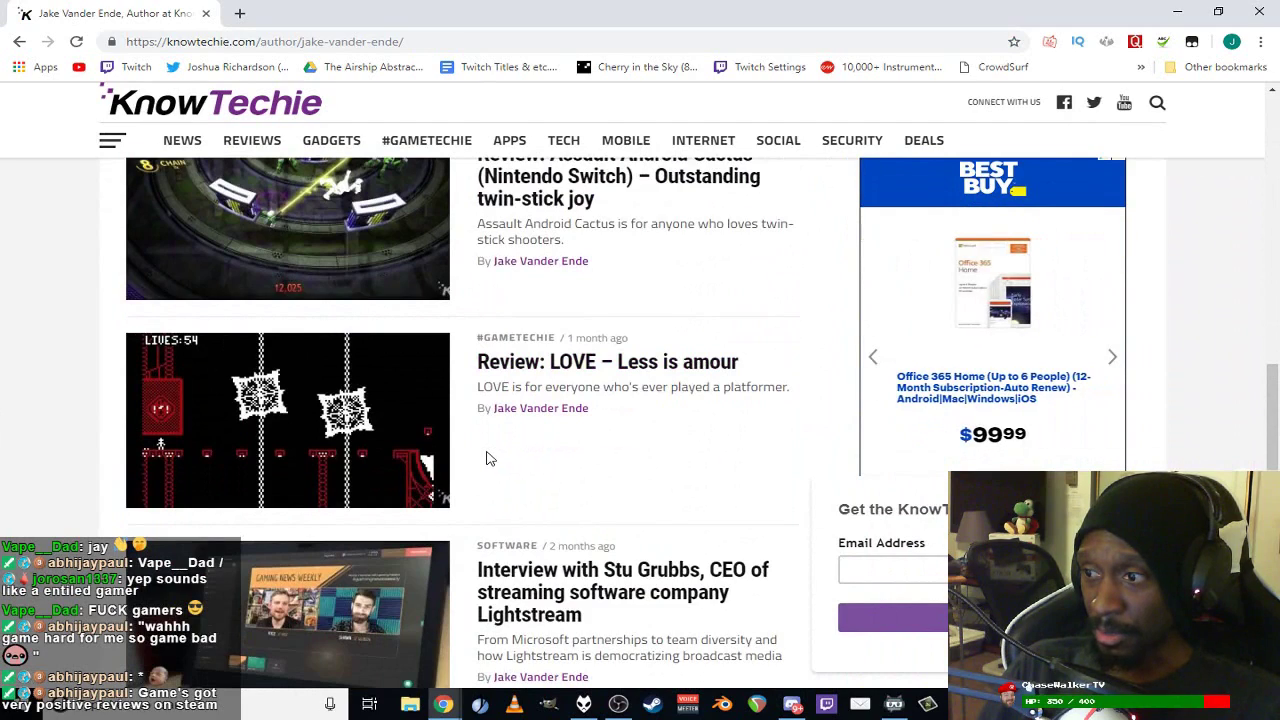
scroll(490, 458, down, 1)
scroll(490, 458, down, 3)
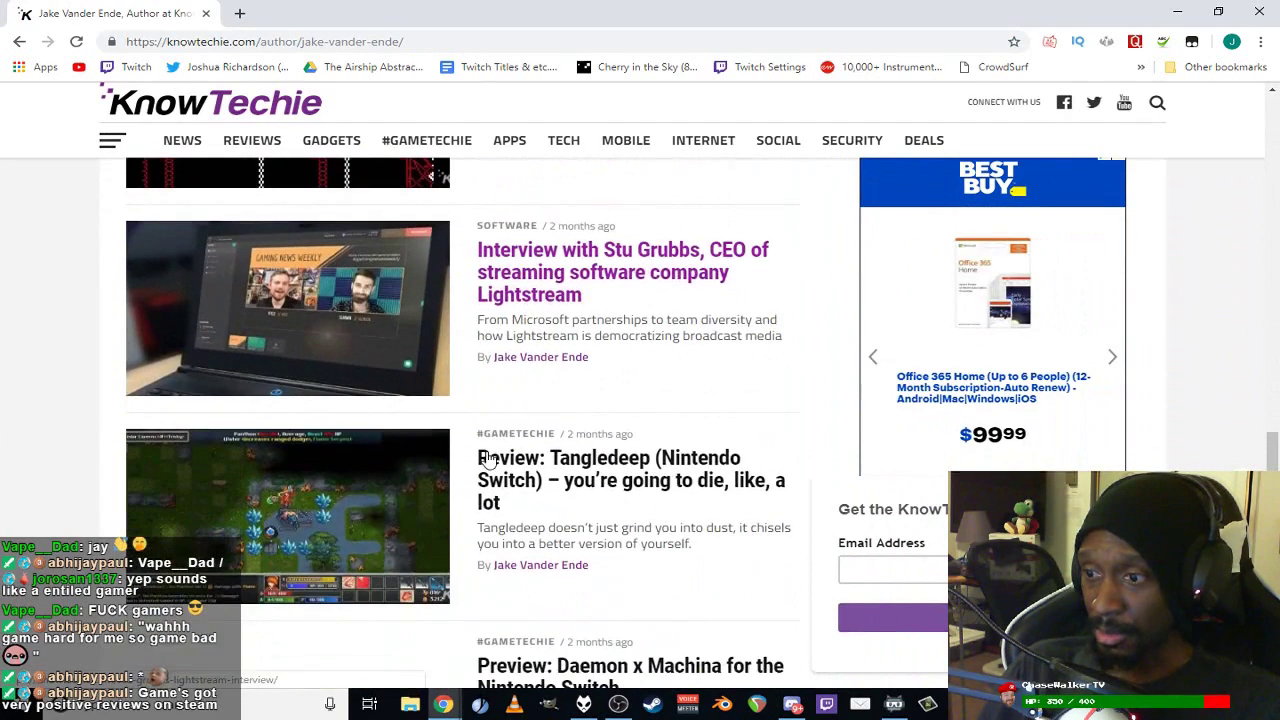
scroll(487, 462, down, 2)
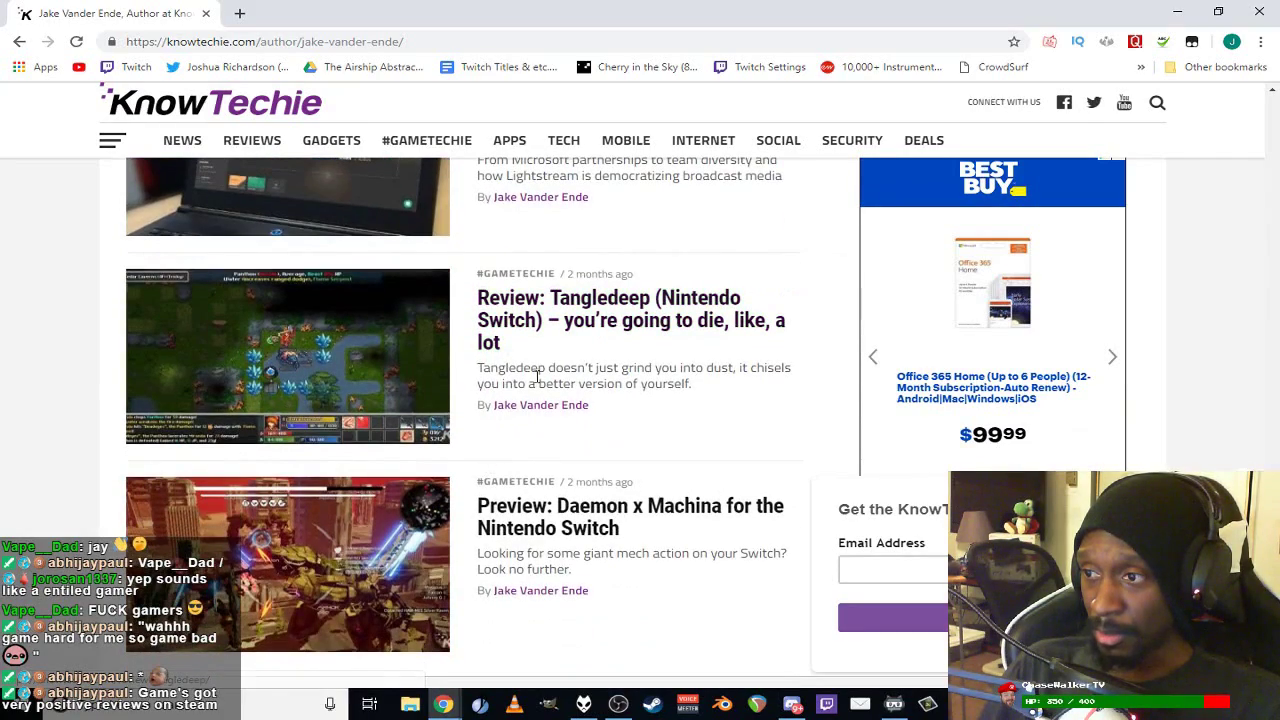
scroll(503, 478, down, 3)
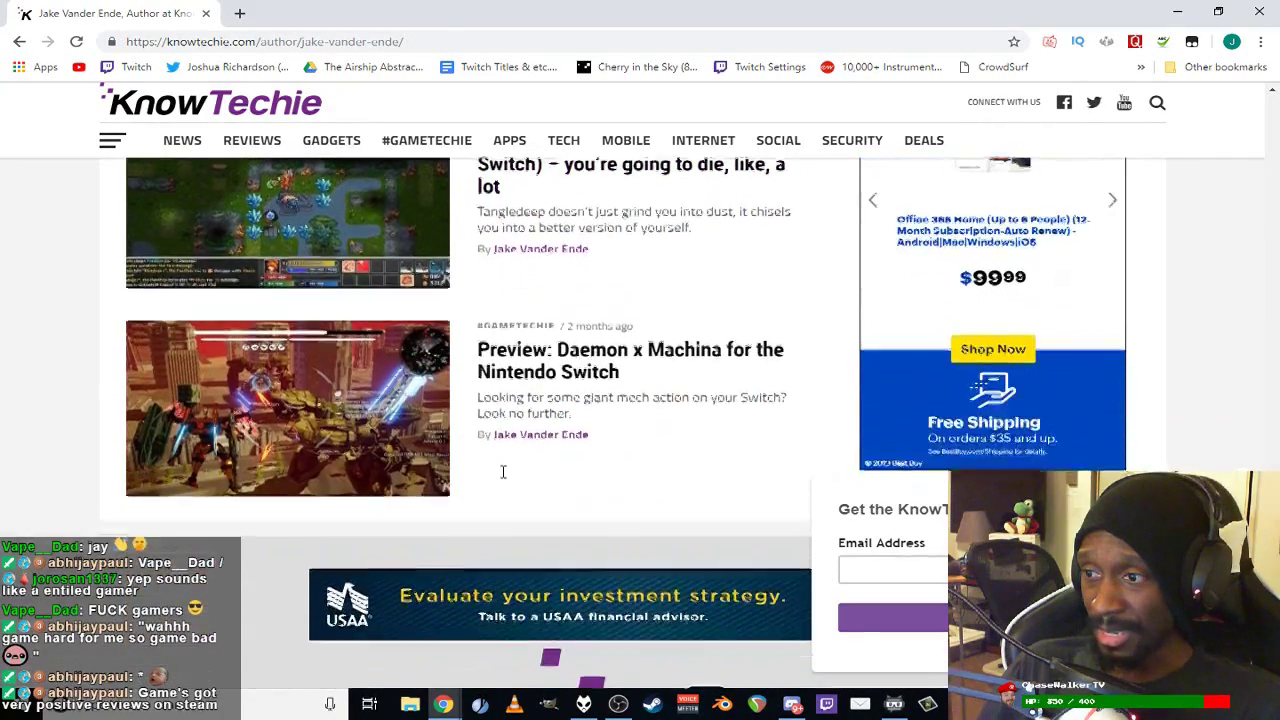
scroll(500, 477, down, 2)
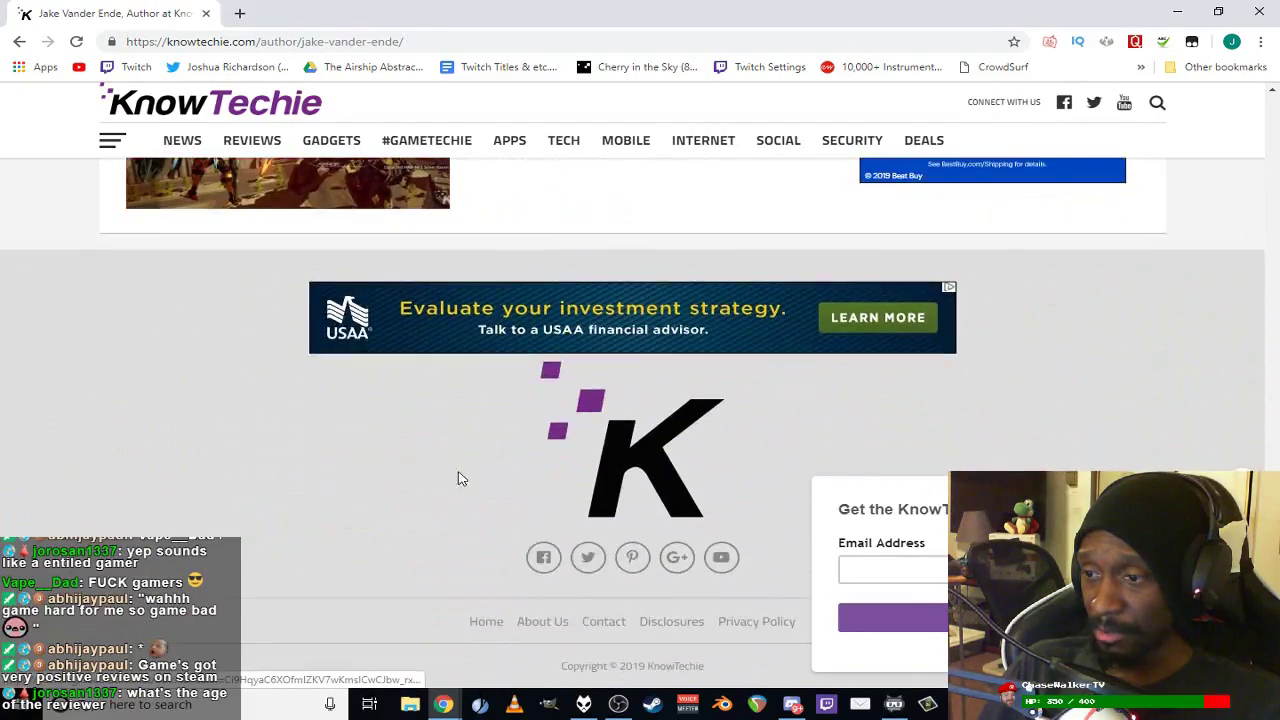
scroll(440, 477, up, 4)
scroll(424, 481, up, 20)
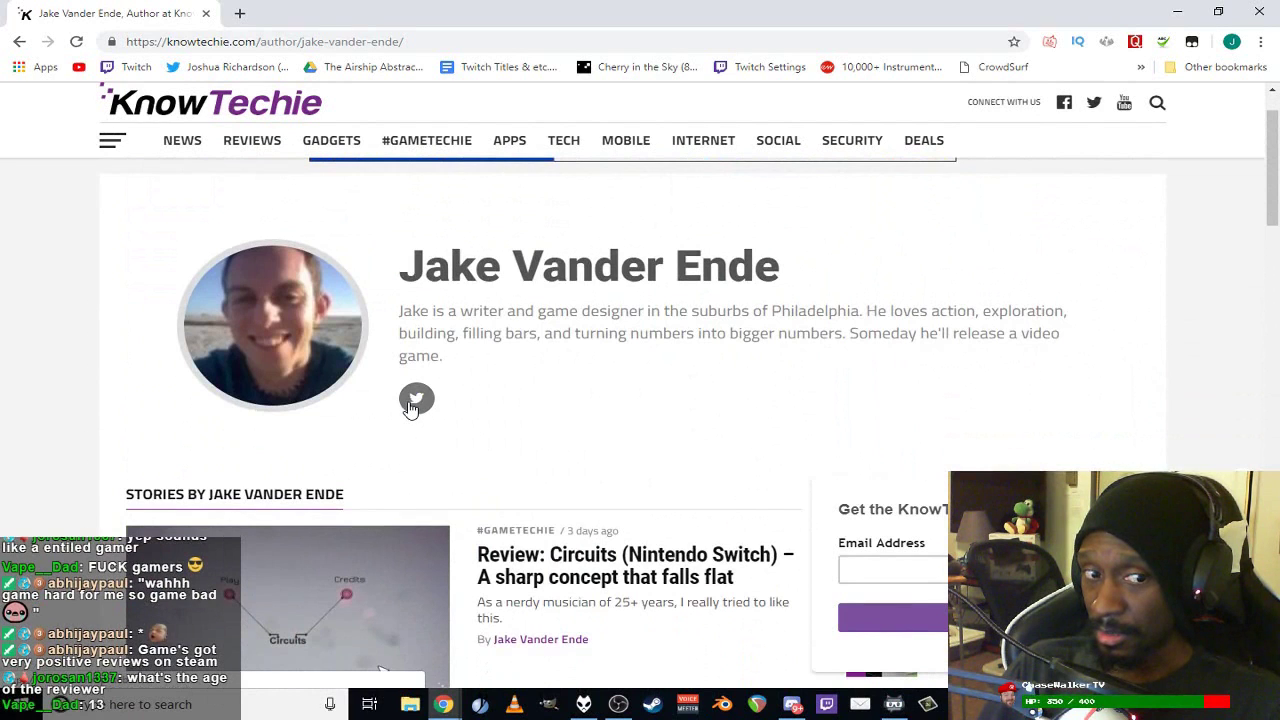
click(414, 402)
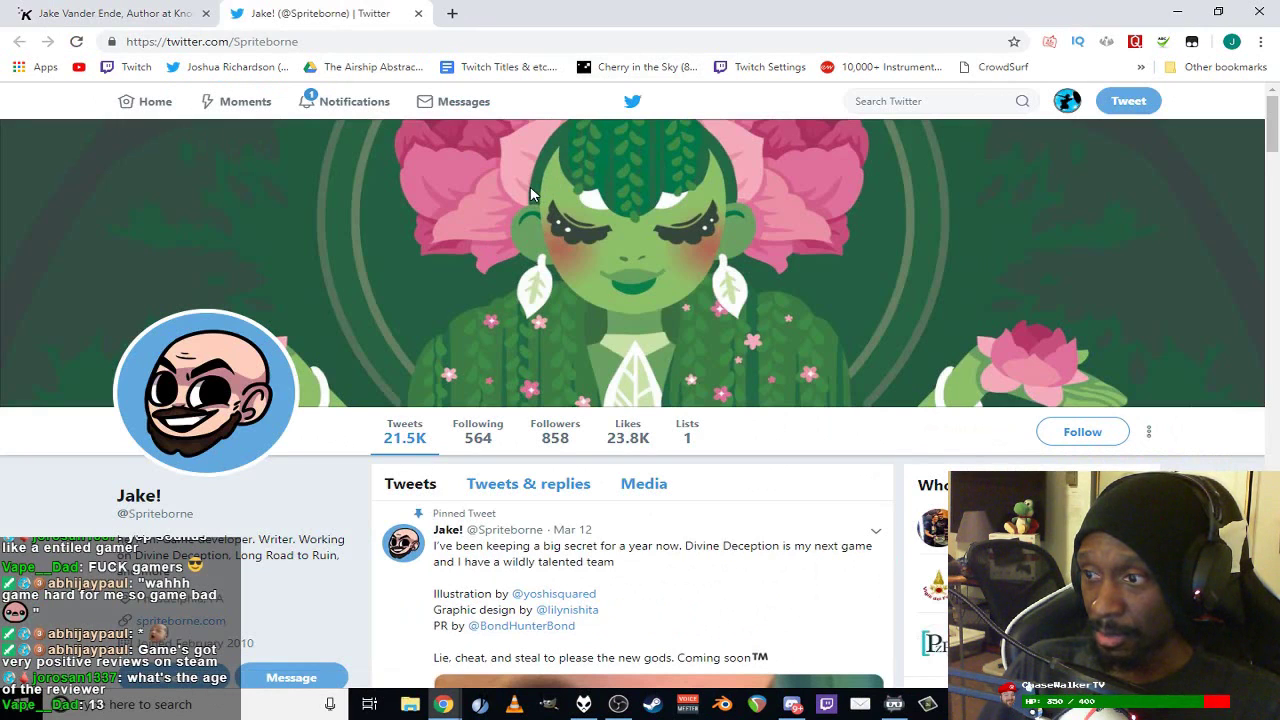
Step: Scroll through the profile's recent tweets, then drag Chrome down to uncover Unity
scroll(355, 338, down, 3)
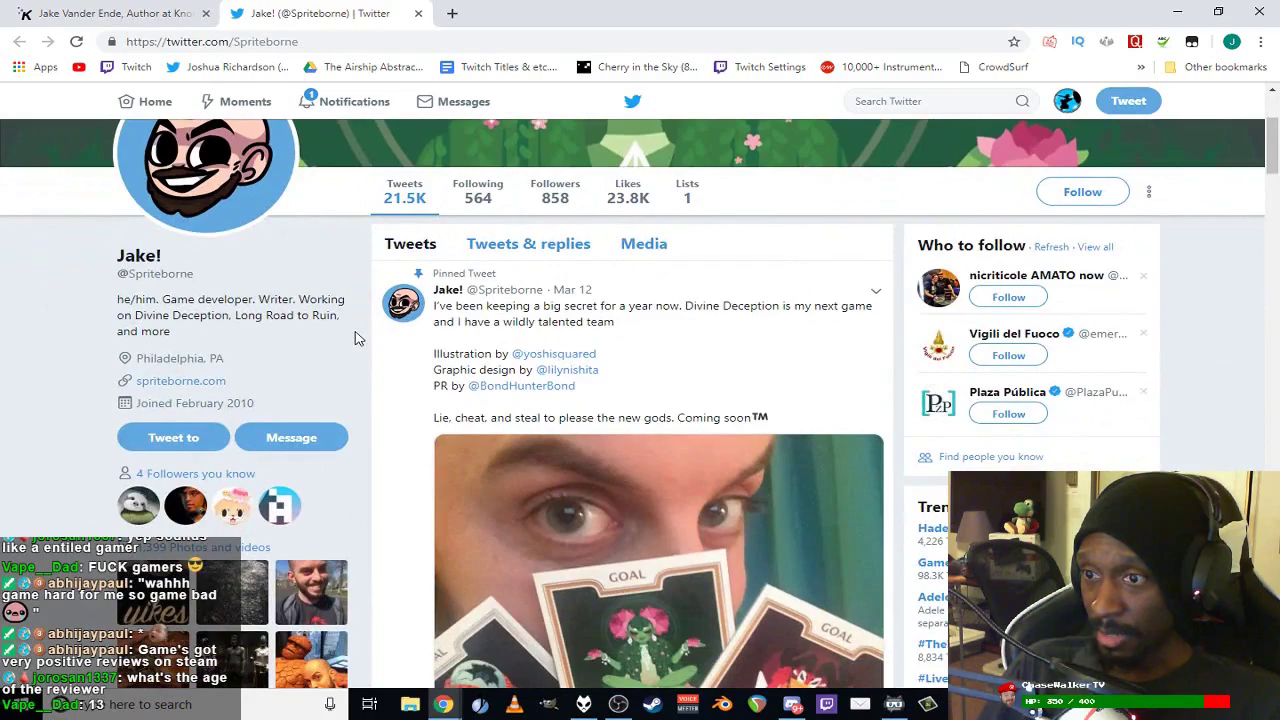
scroll(355, 338, down, 1)
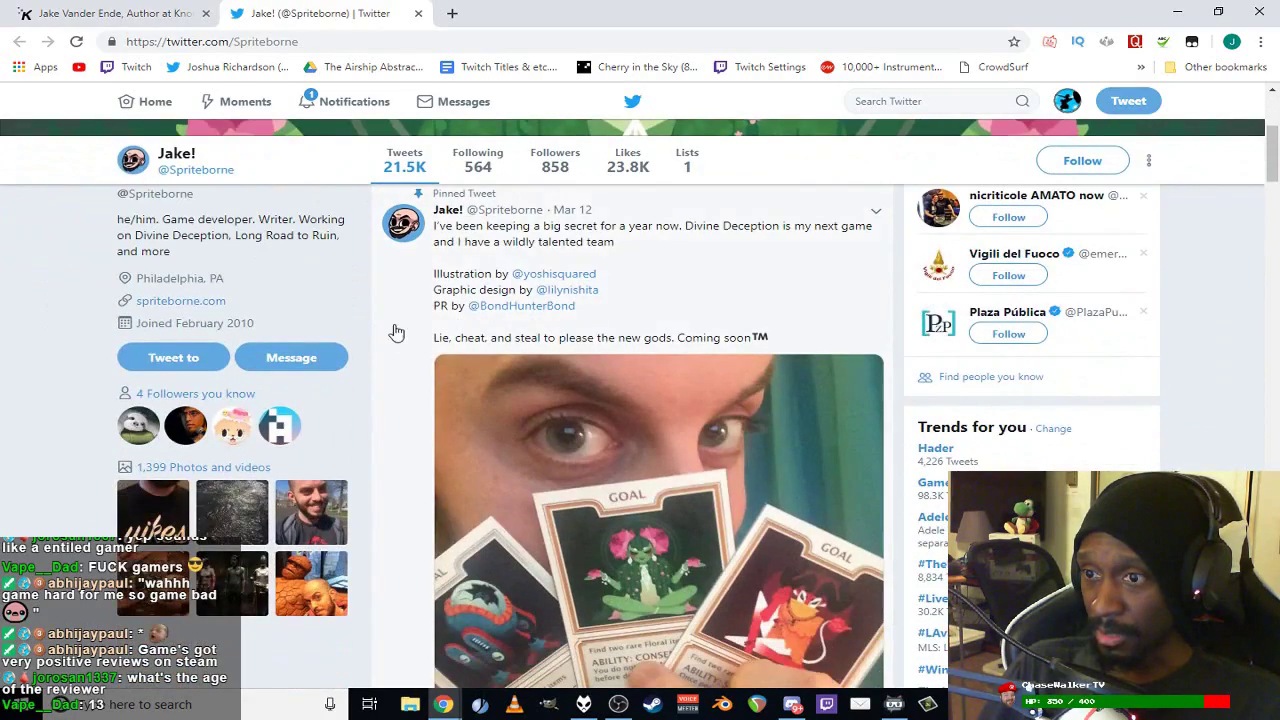
scroll(409, 329, down, 4)
scroll(412, 330, down, 7)
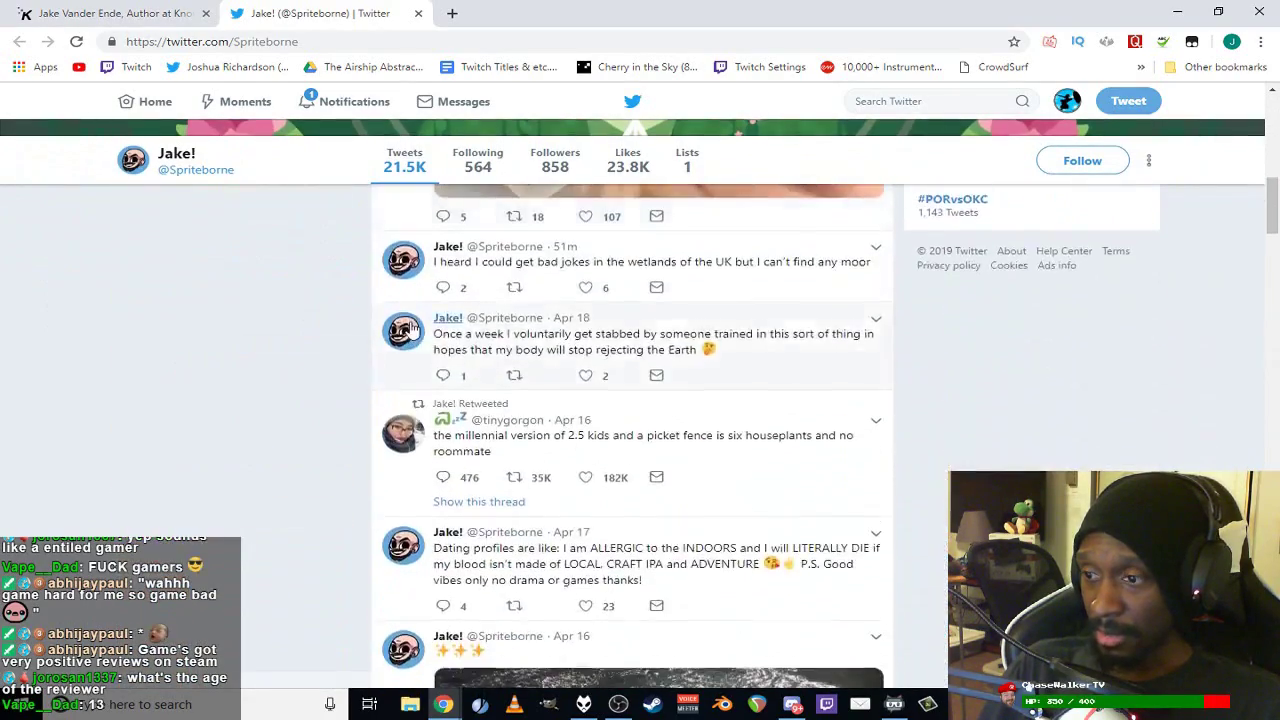
scroll(412, 330, down, 2)
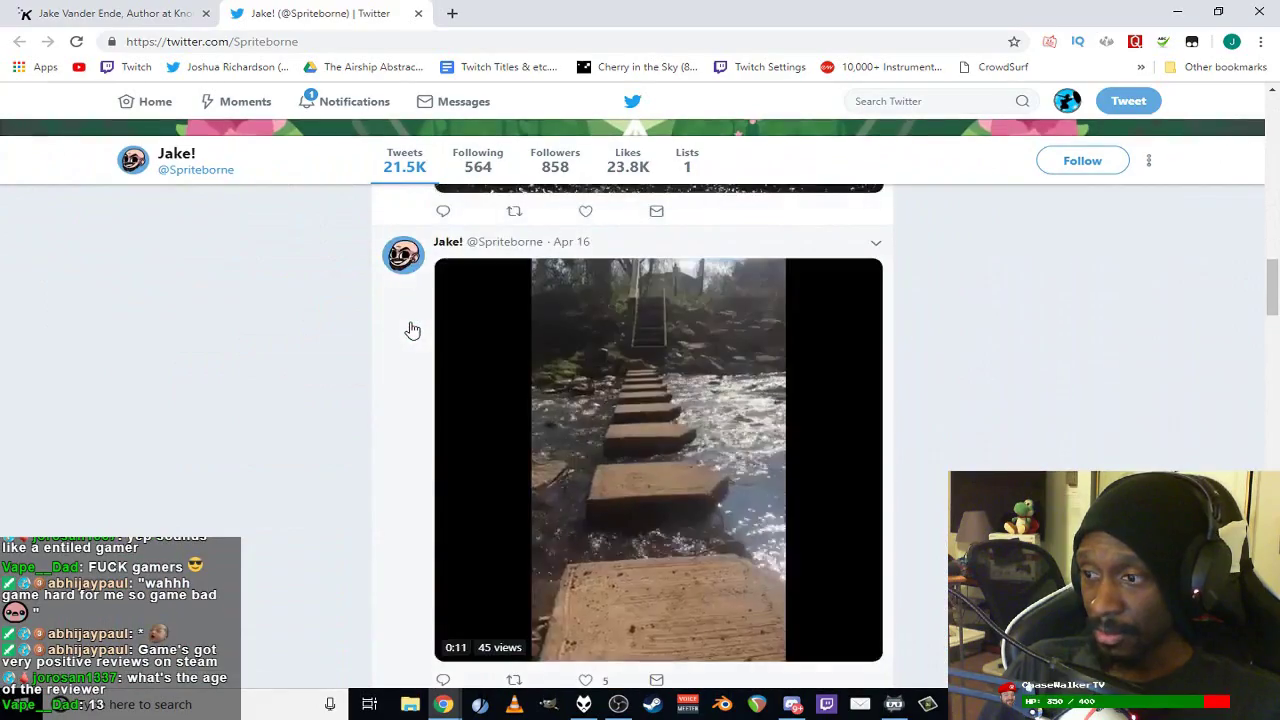
scroll(412, 330, down, 3)
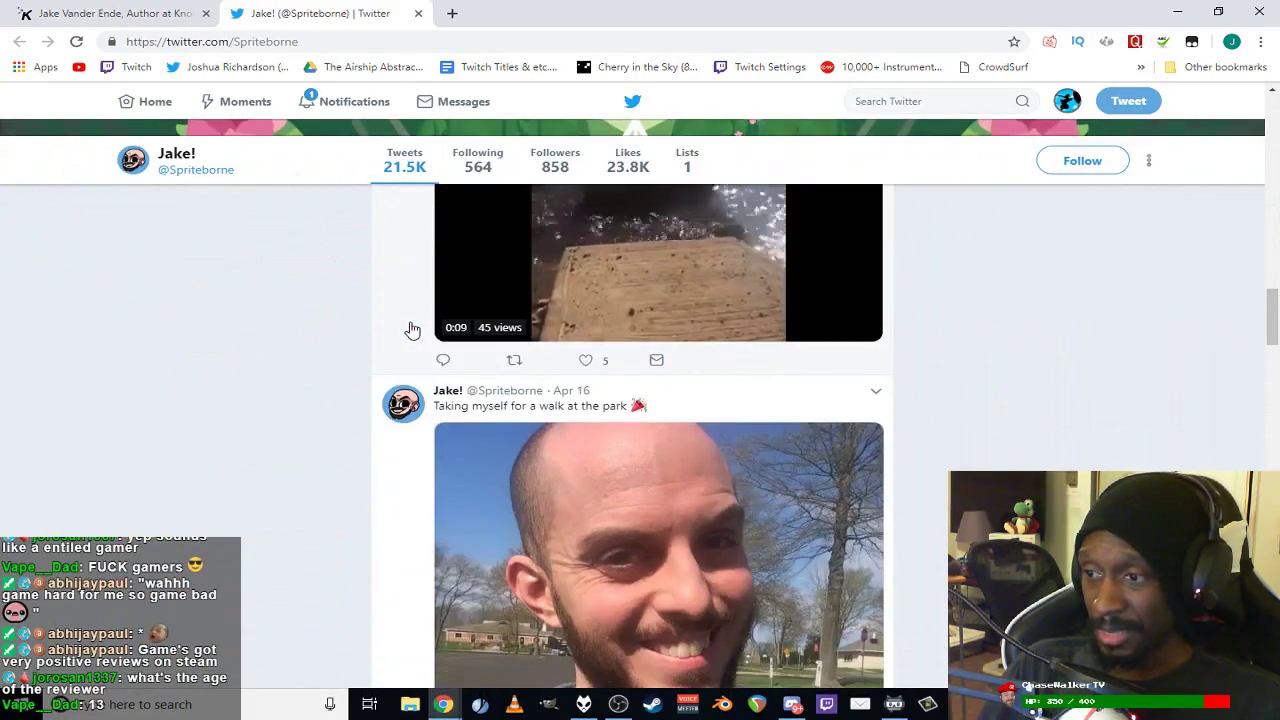
scroll(412, 330, down, 3)
scroll(412, 330, down, 5)
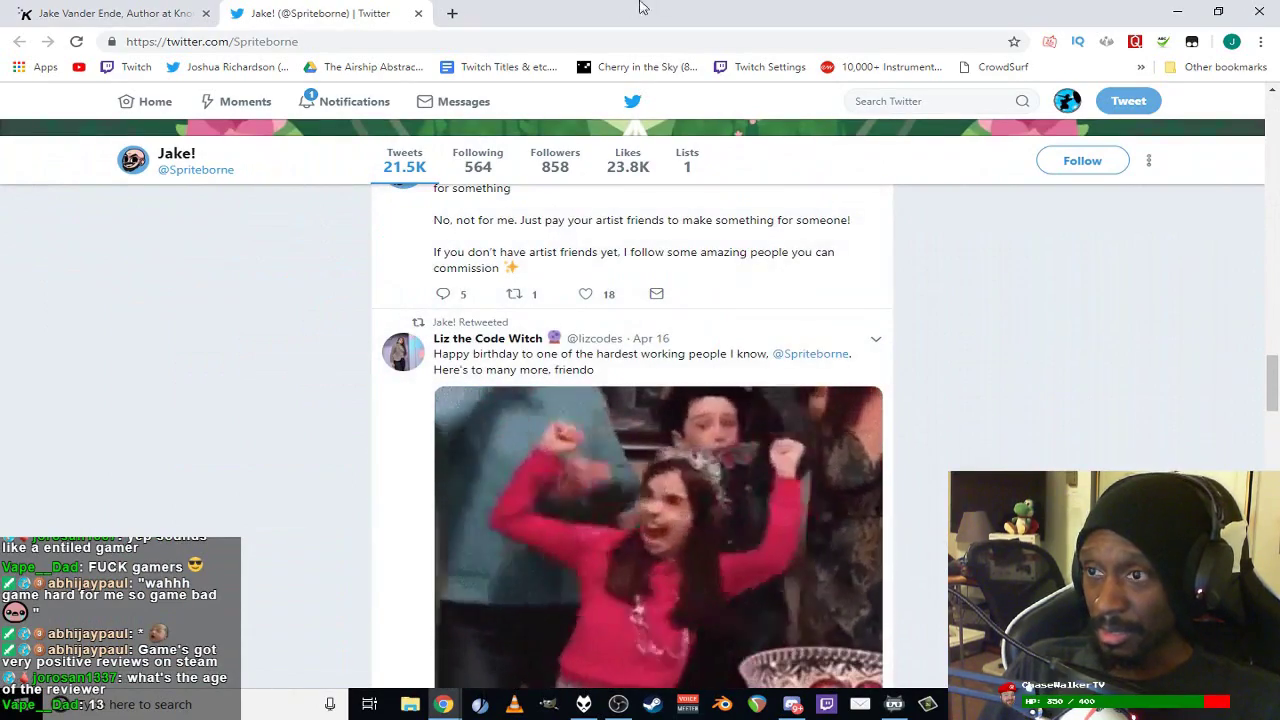
drag(660, 12, 0, 50)
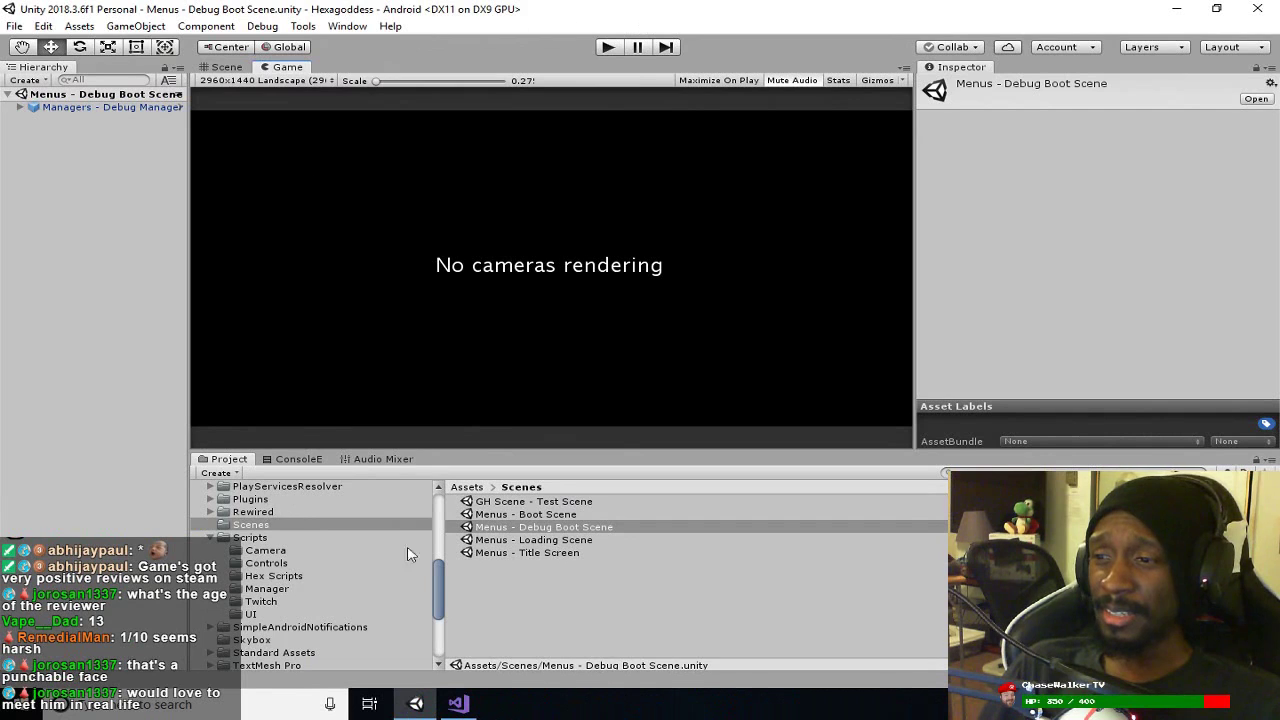
mouse_move(437, 578)
mouse_down()
mouse_move(445, 514)
mouse_move(443, 567)
mouse_up()
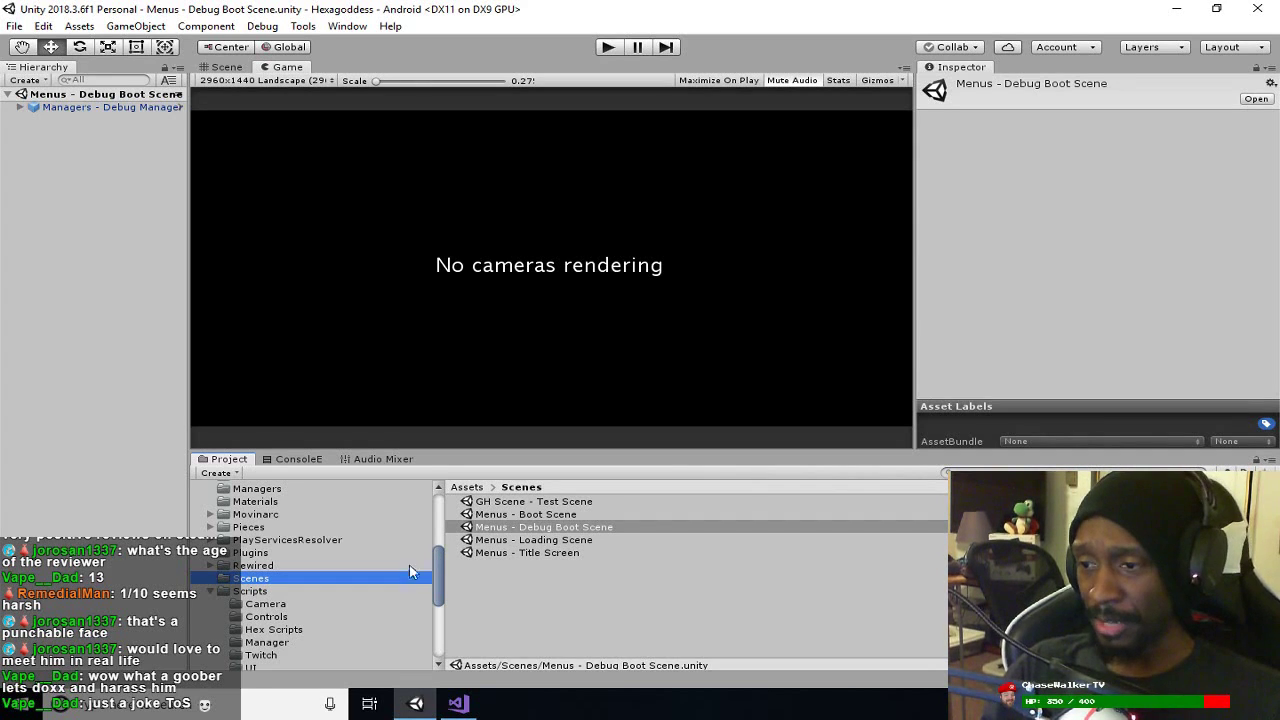
scroll(405, 574, down, 5)
scroll(402, 571, up, 5)
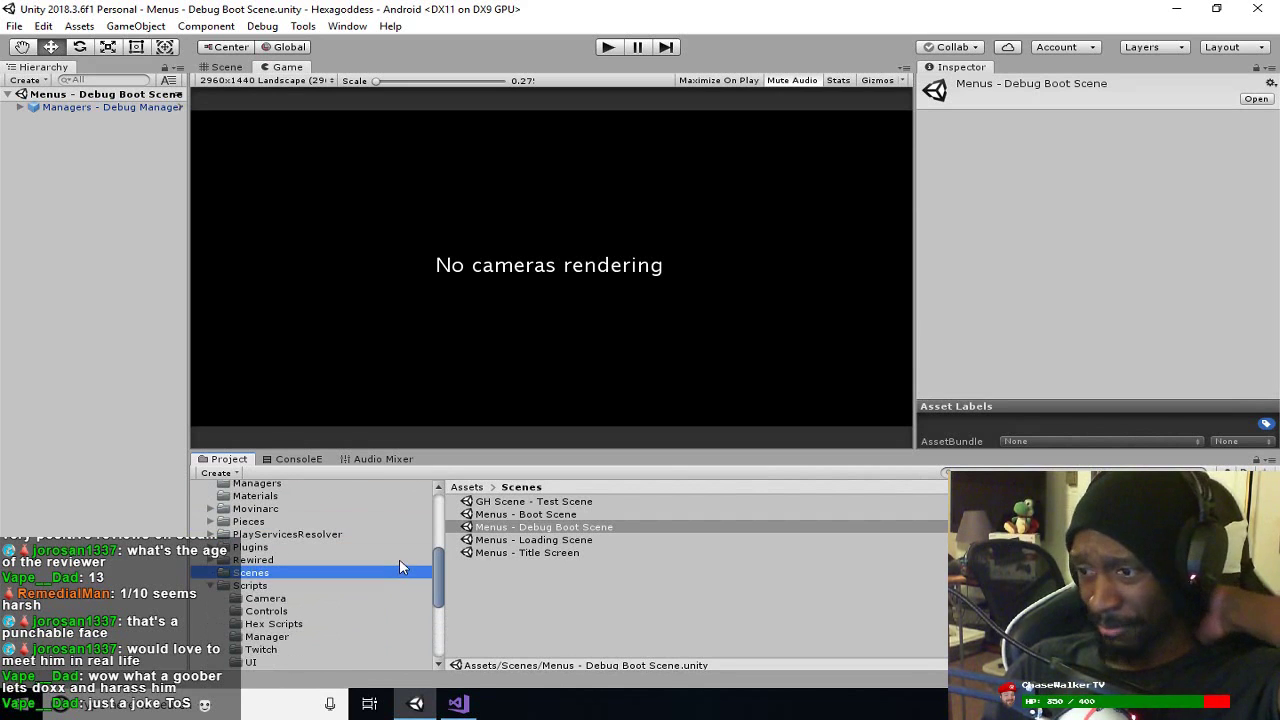
click(460, 706)
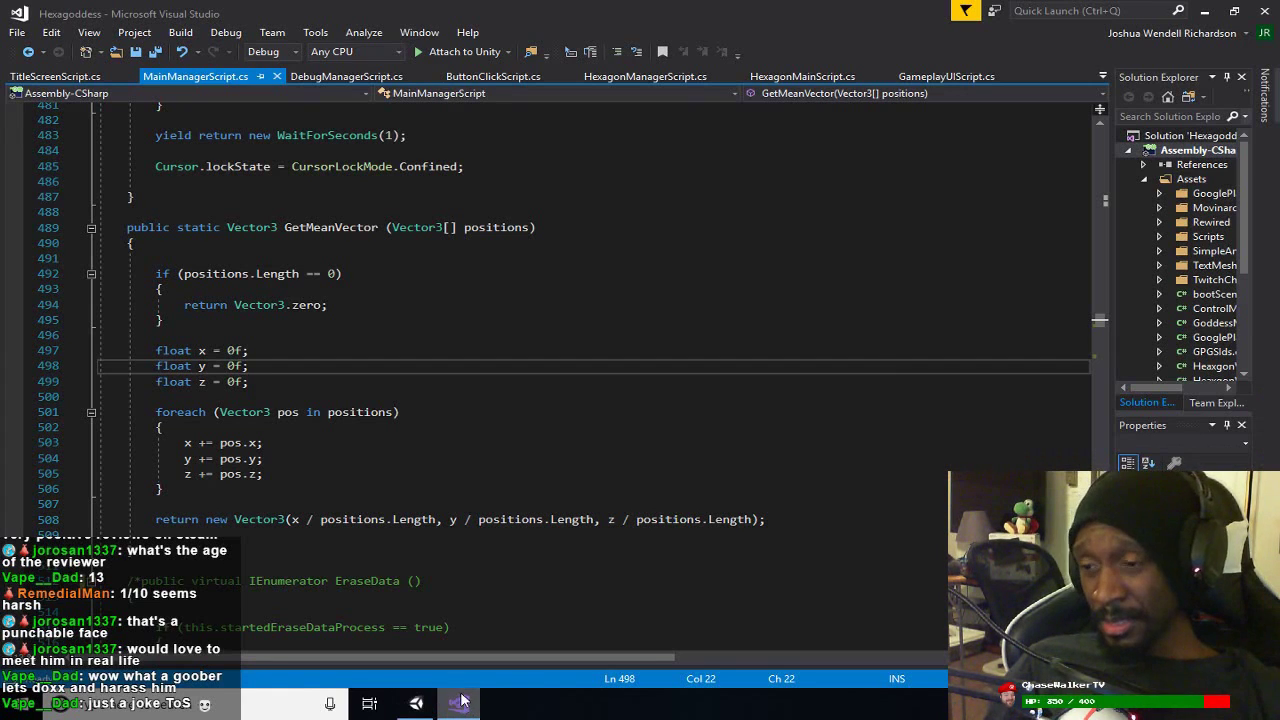
scroll(425, 445, down, 4)
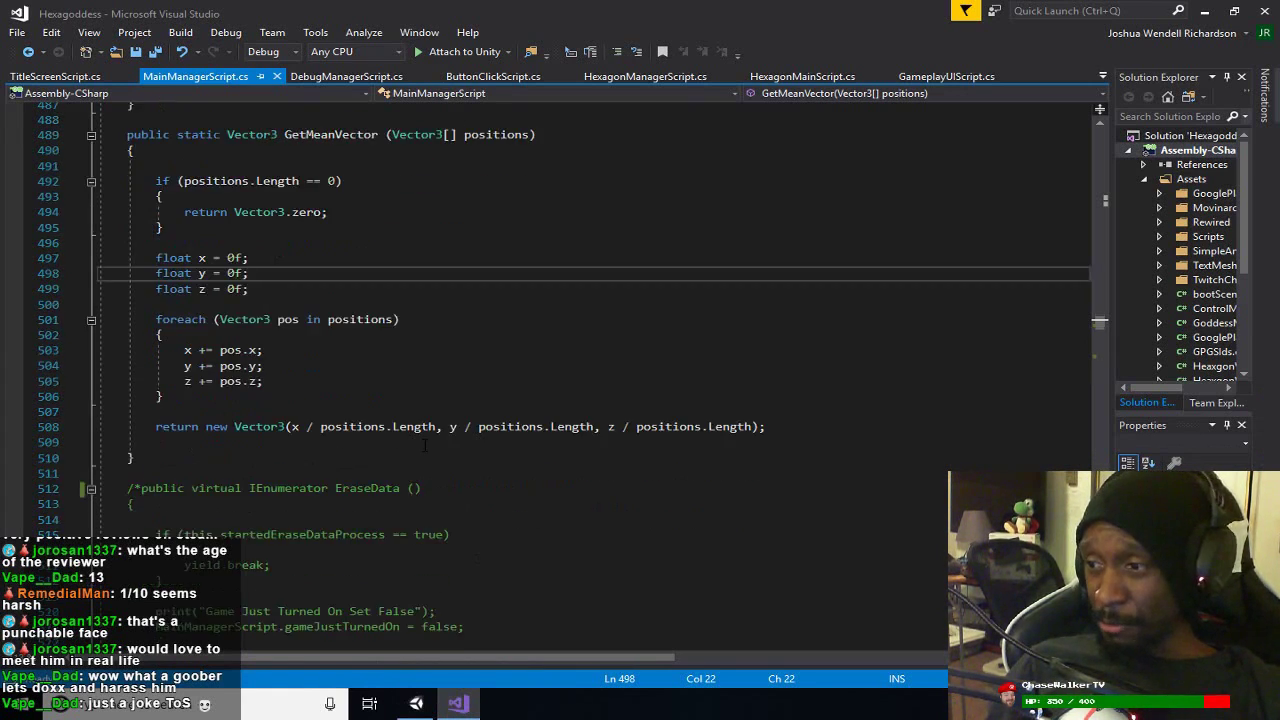
scroll(425, 447, down, 1)
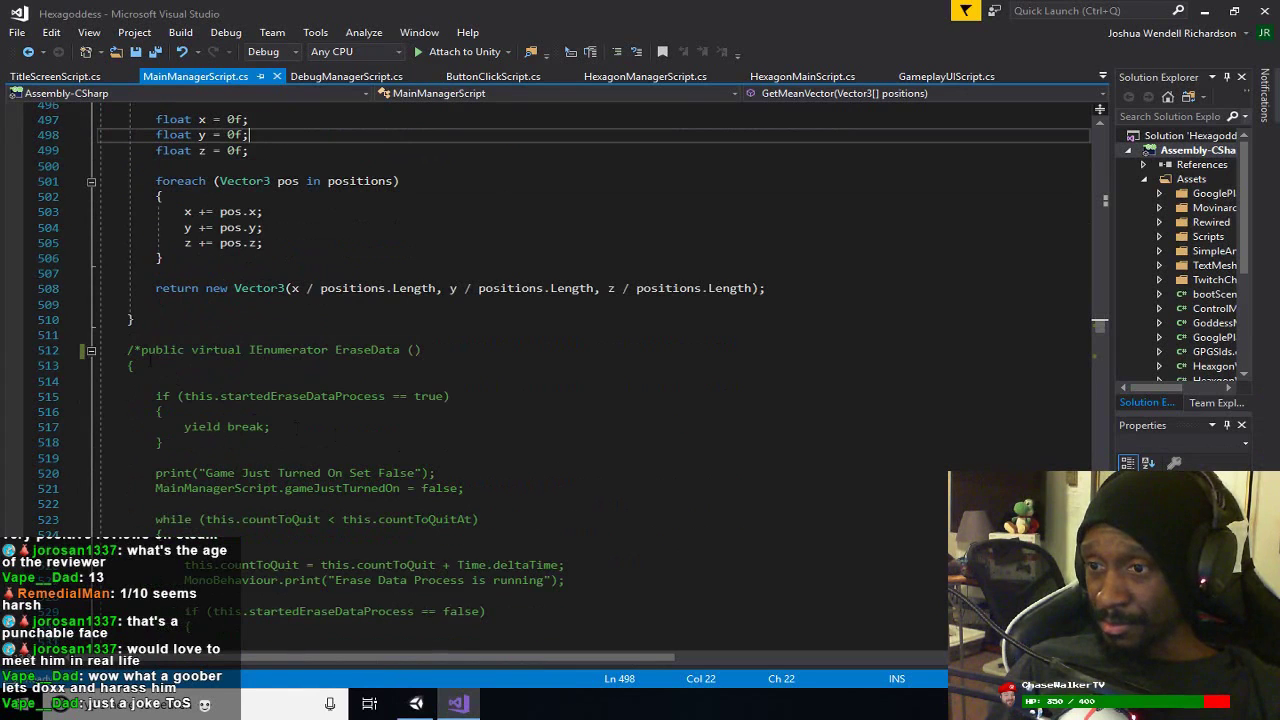
scroll(145, 353, down, 10)
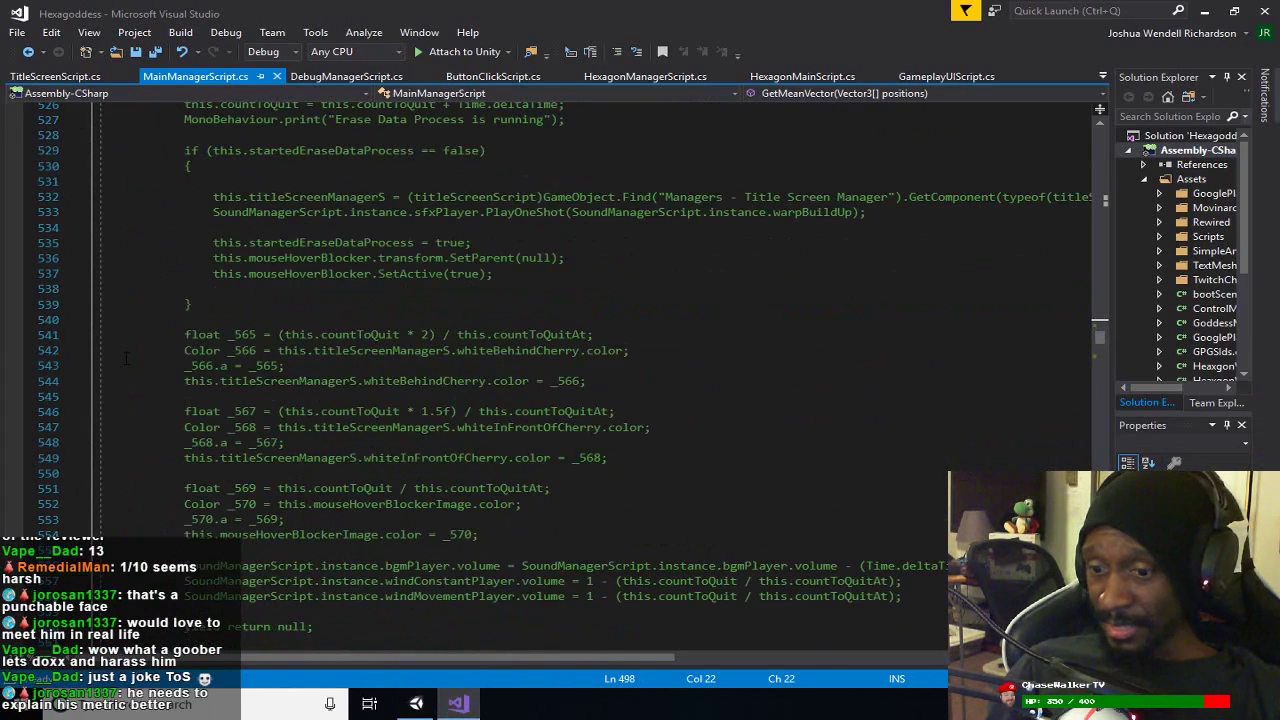
scroll(125, 358, down, 15)
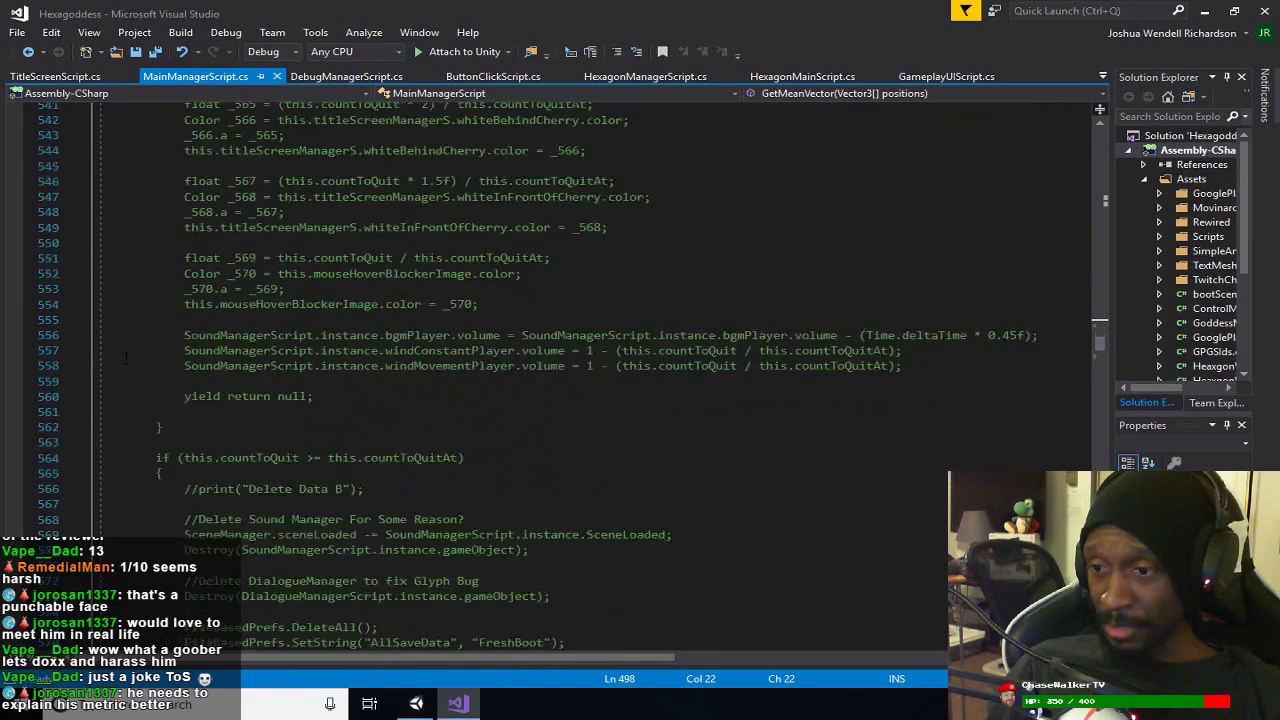
scroll(127, 357, down, 1)
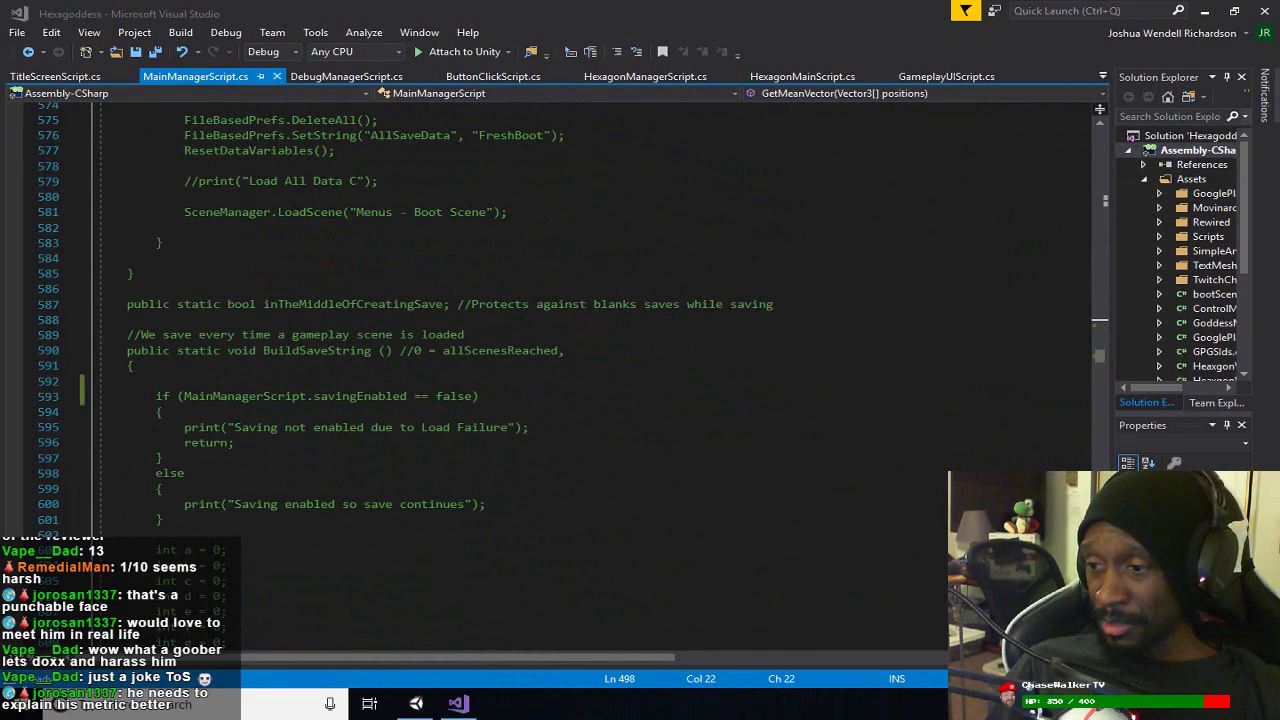
Step: Return to Unity's Scene view, reorient it to a back view, and select the Managers object
click(416, 703)
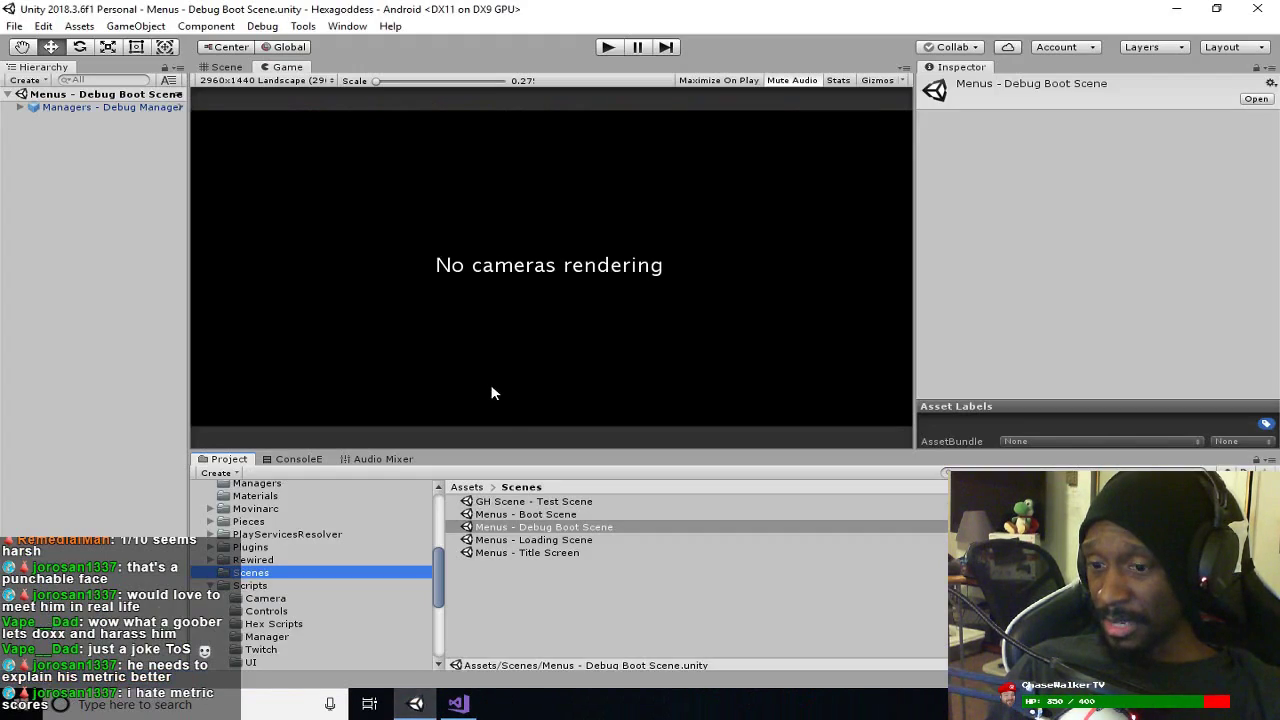
click(224, 67)
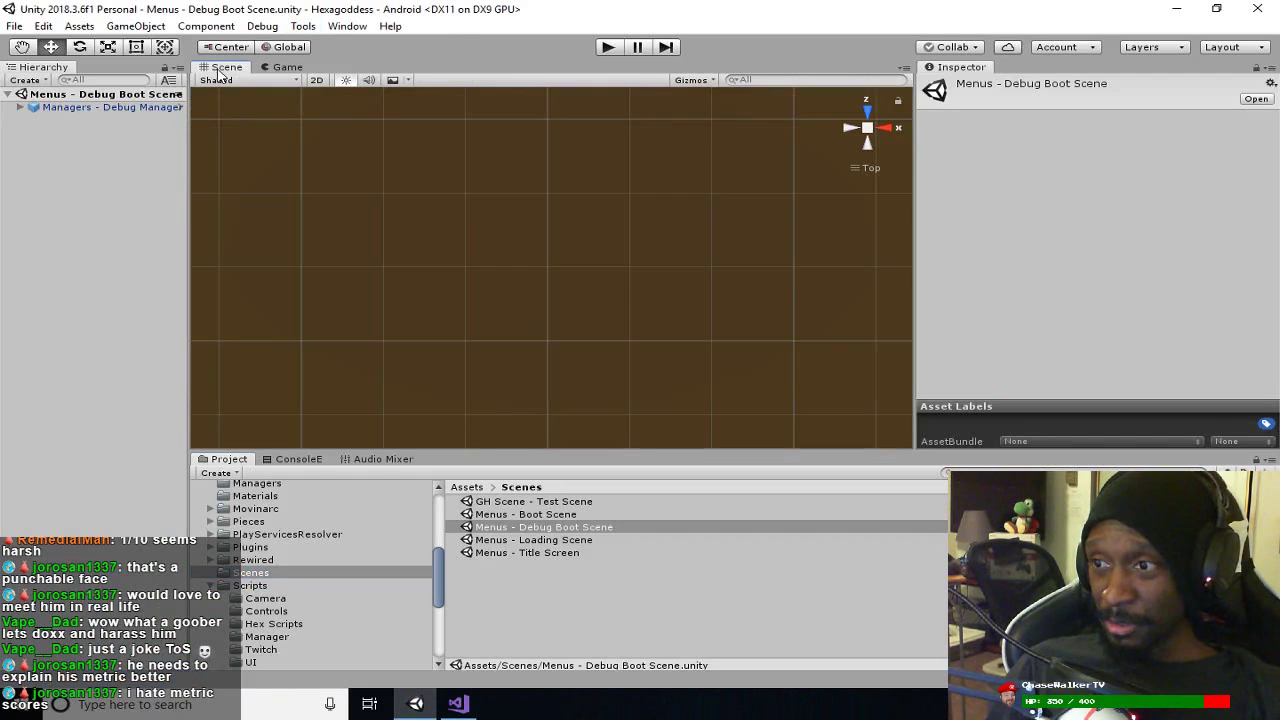
scroll(509, 267, up, 5)
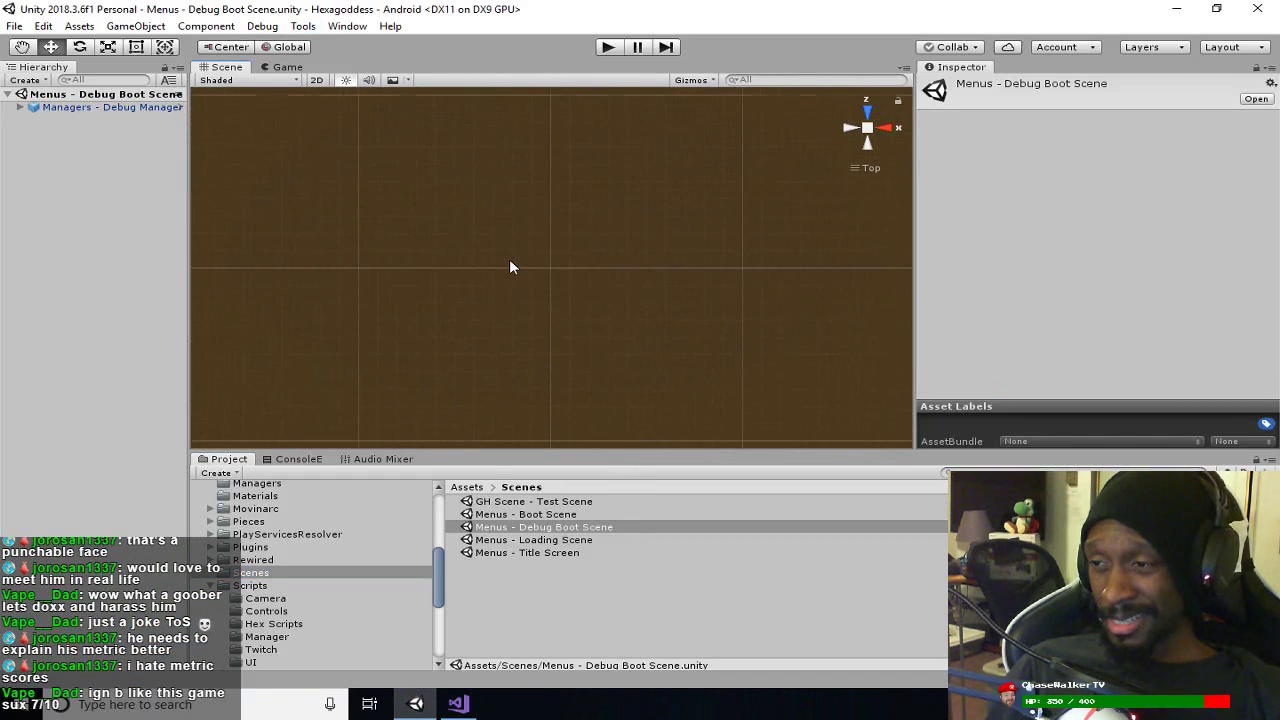
drag(509, 267, 568, 185)
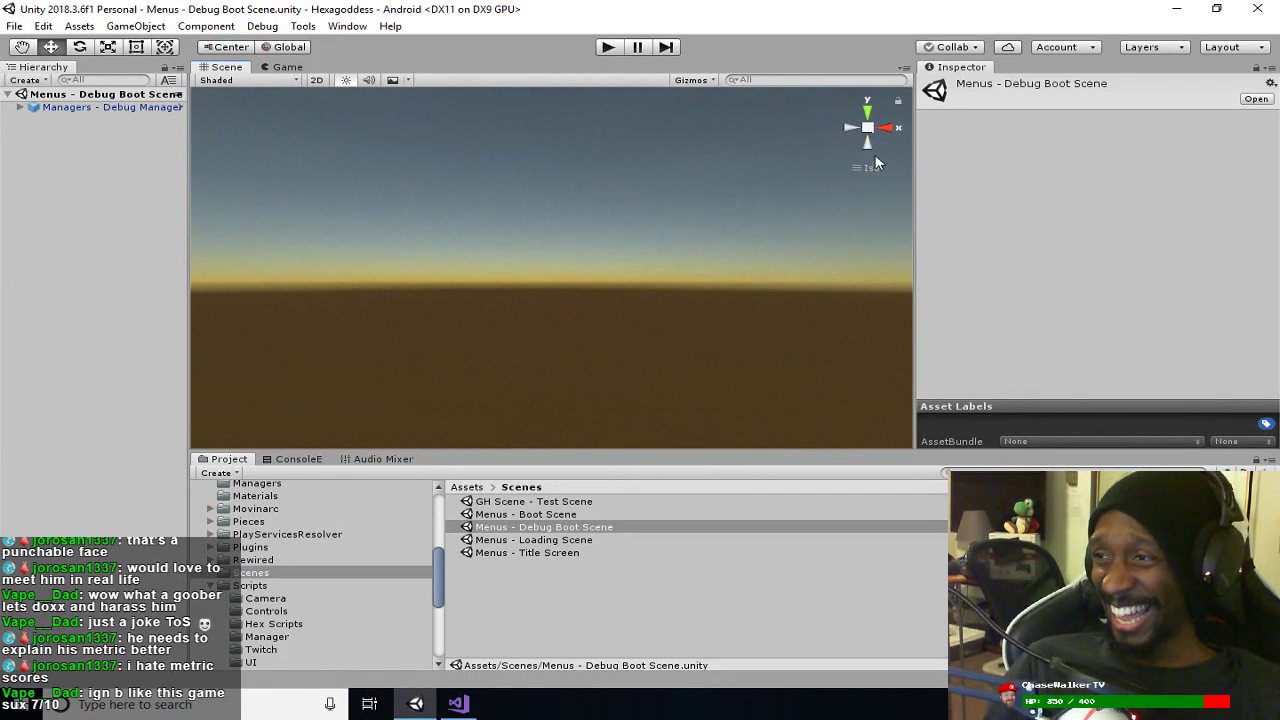
click(867, 141)
click(867, 141)
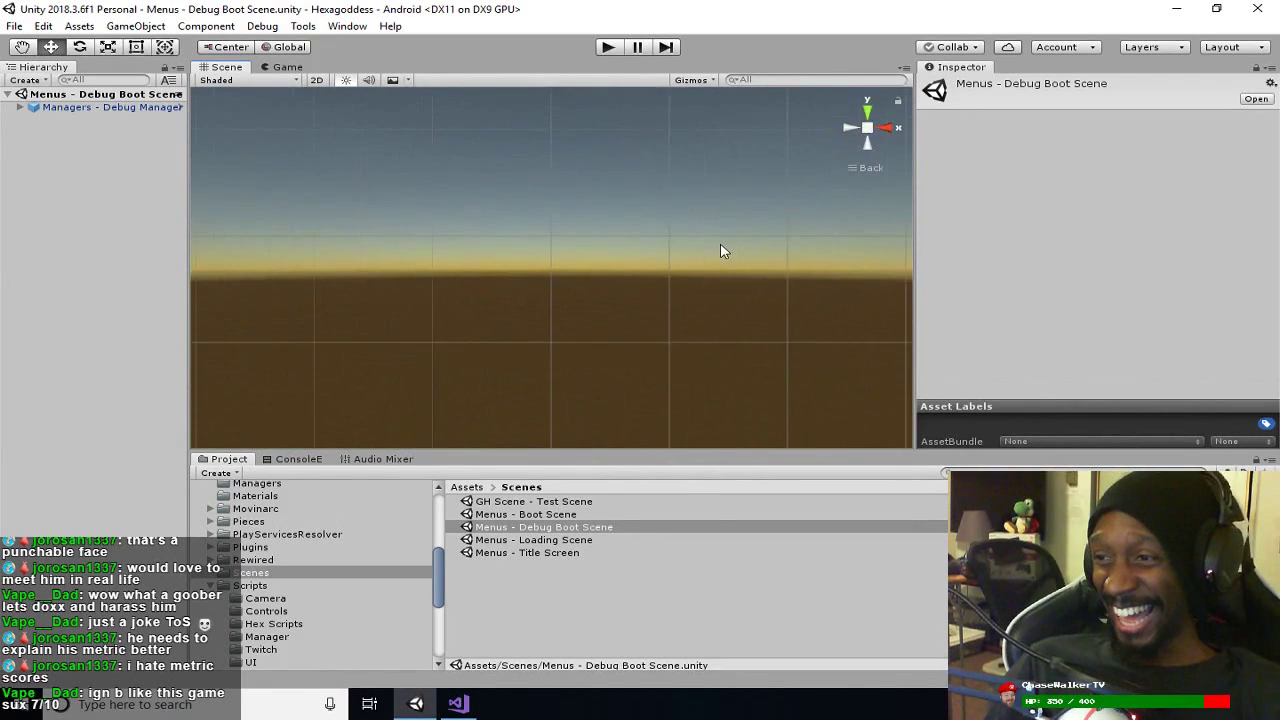
drag(719, 246, 591, 240)
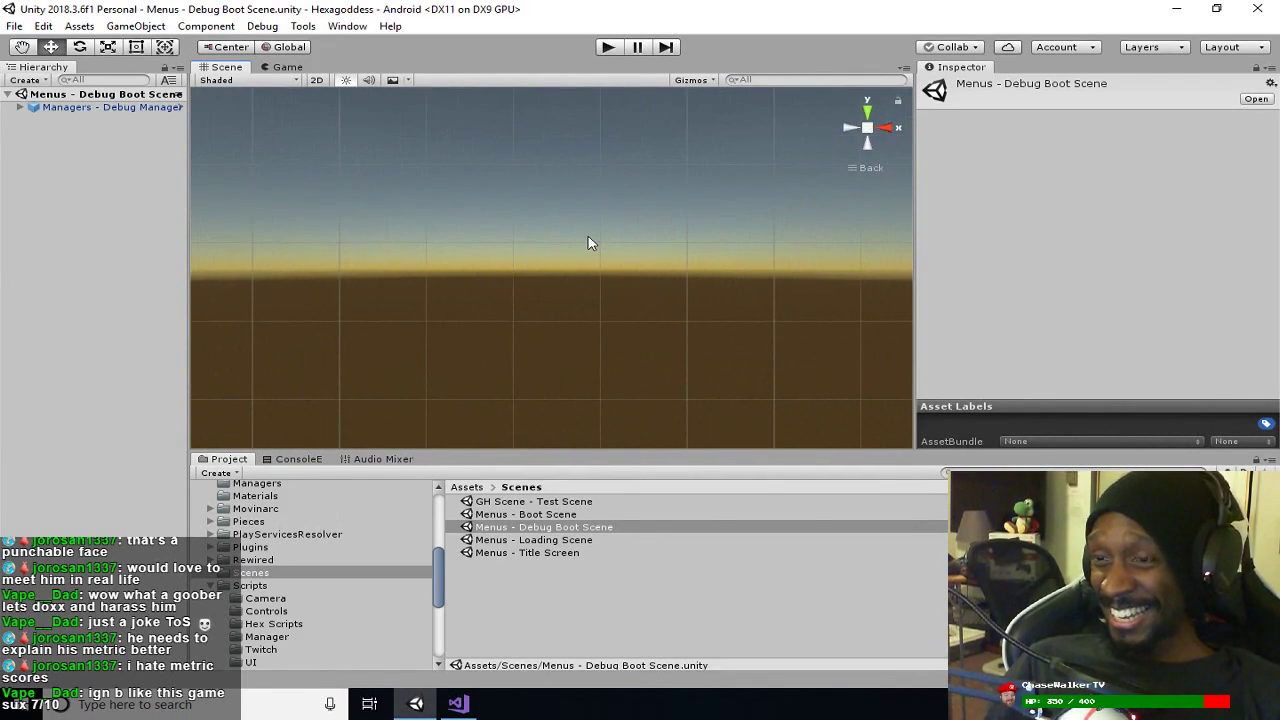
click(111, 110)
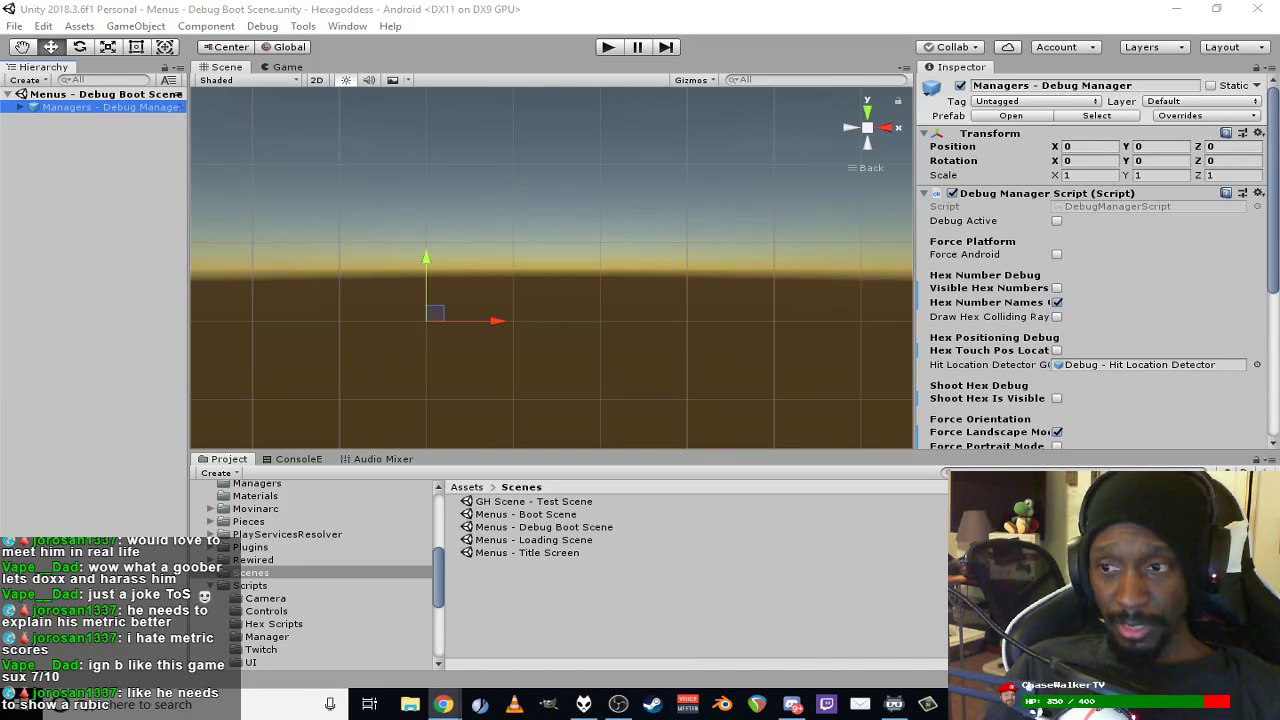
Step: Bring Chrome back maximized and scroll through the Assault Android Cactus review
key(alt+Tab)
drag(931, 50, 641, 58)
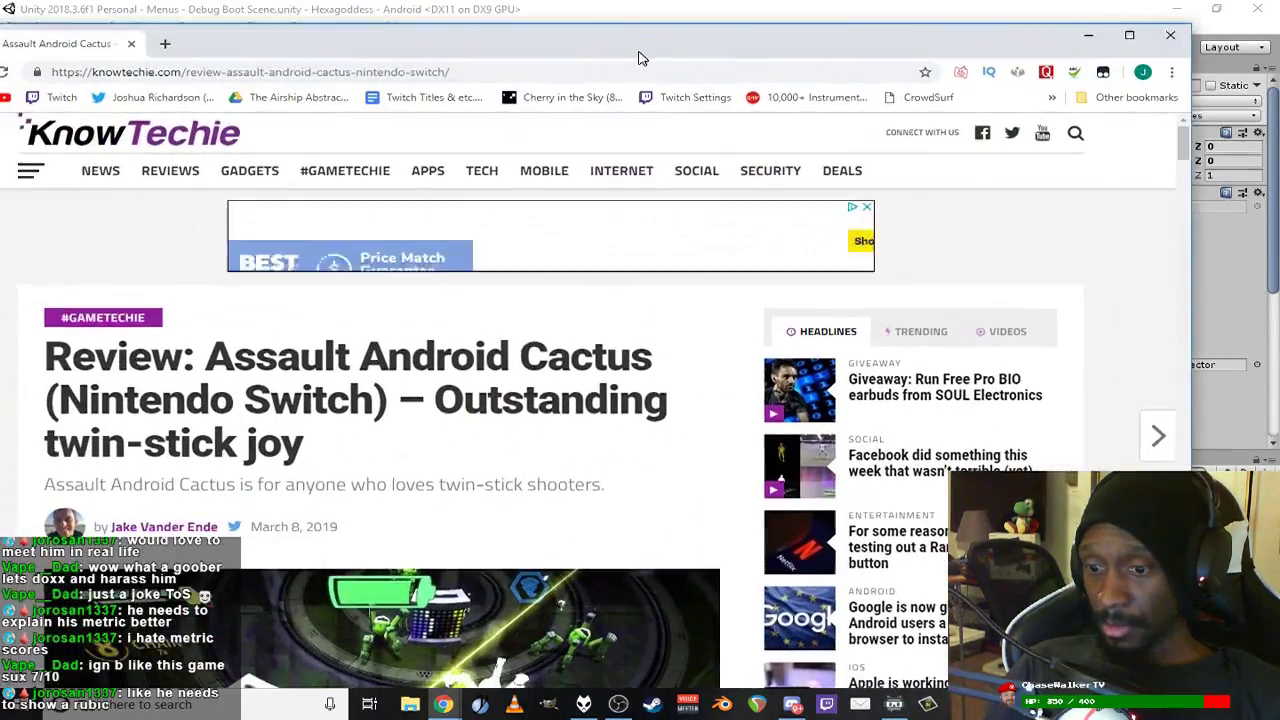
double_click(641, 58)
scroll(623, 378, down, 6)
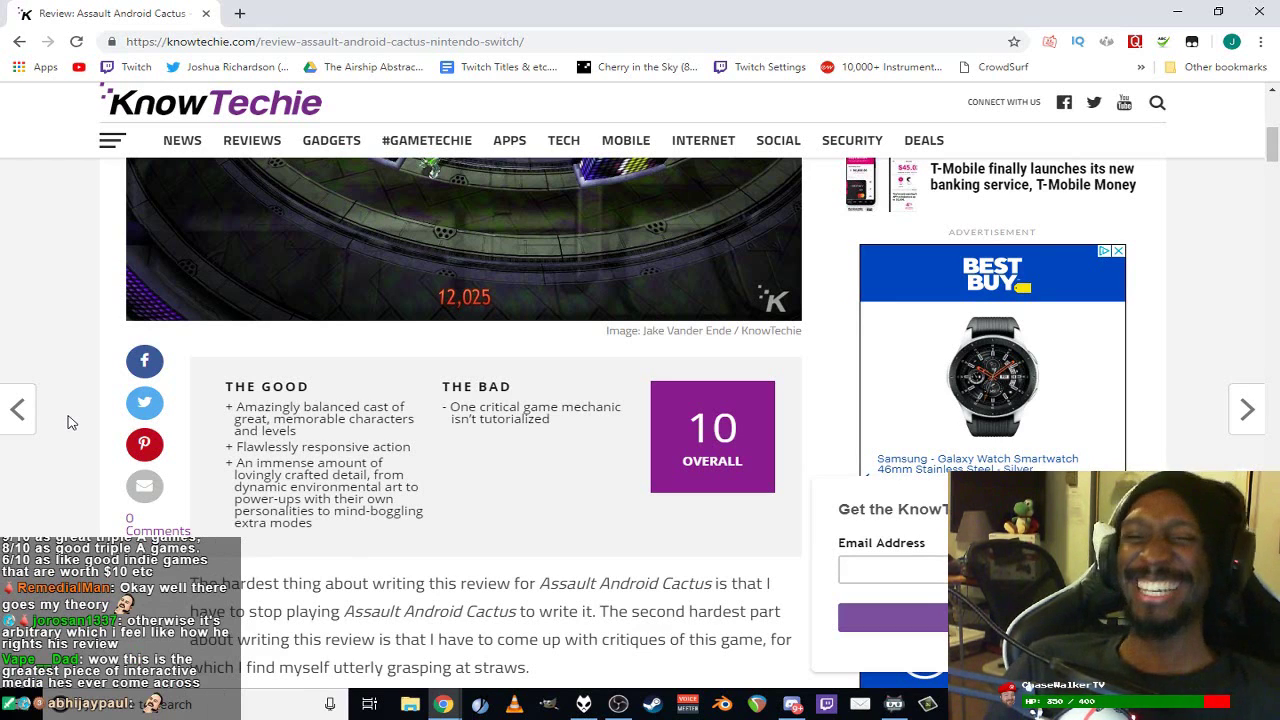
scroll(68, 422, up, 2)
scroll(68, 422, up, 1)
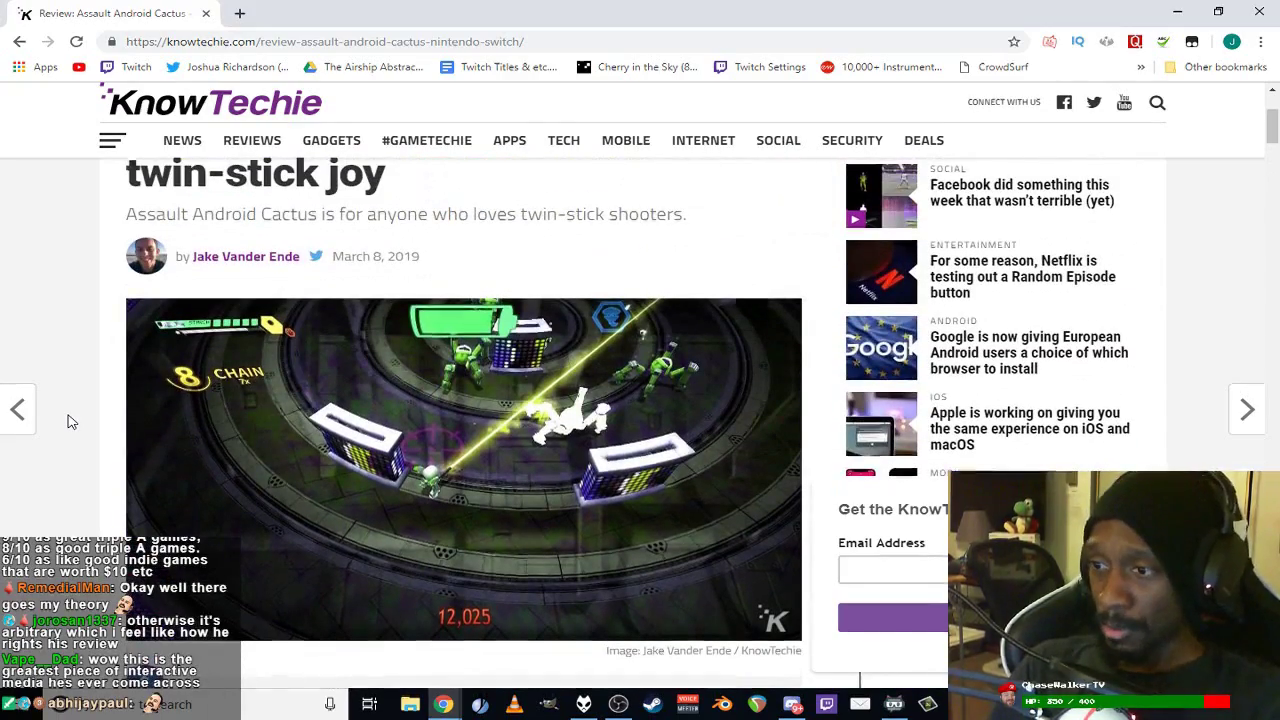
scroll(68, 422, down, 10)
scroll(68, 422, down, 5)
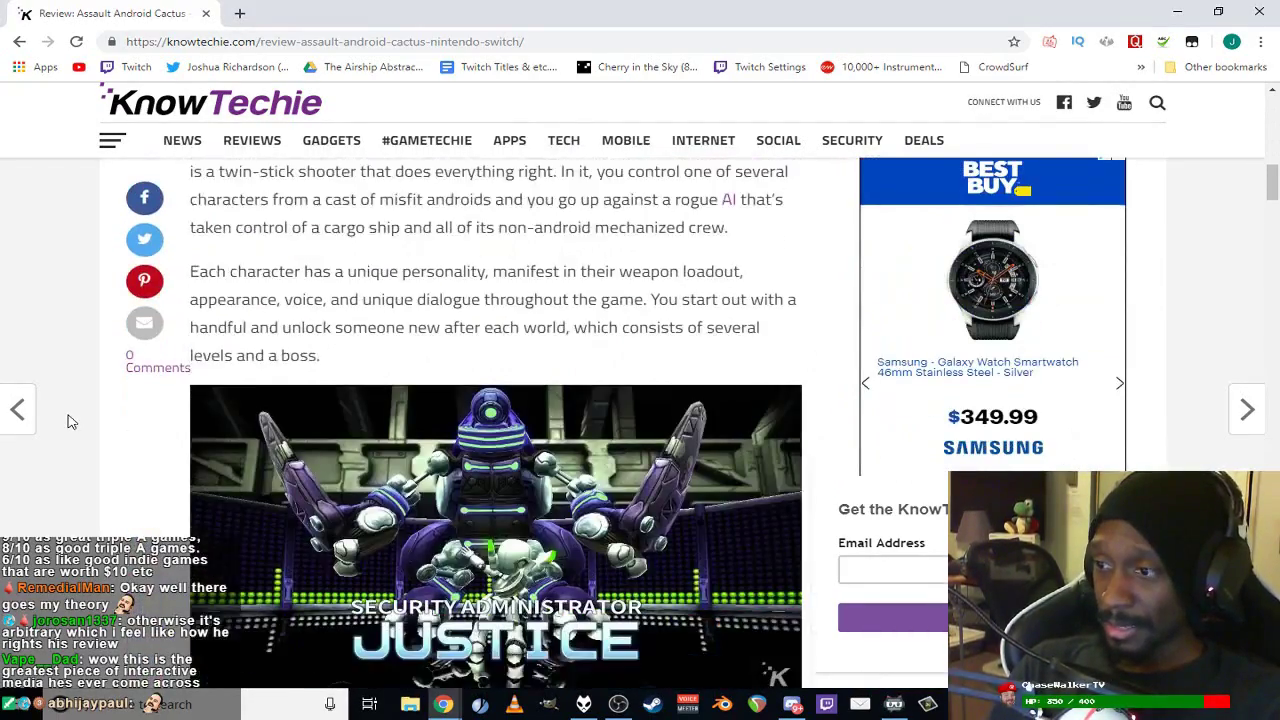
scroll(68, 422, down, 4)
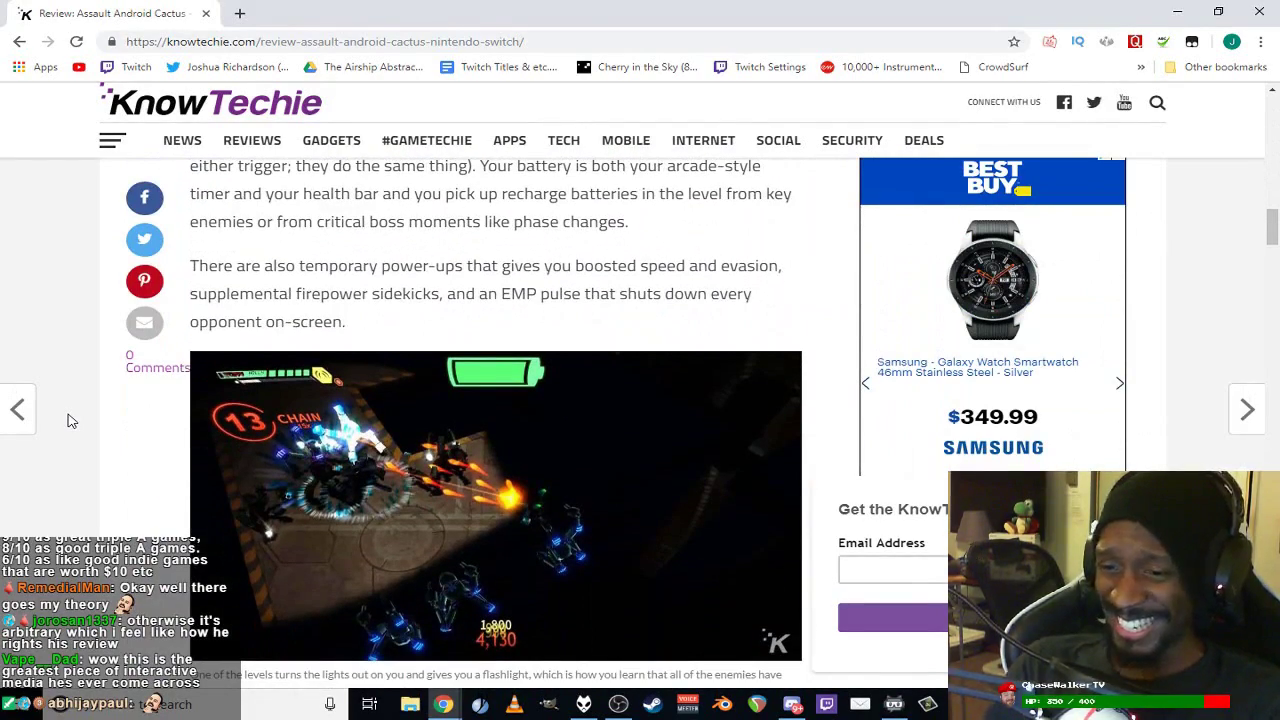
scroll(68, 421, up, 4)
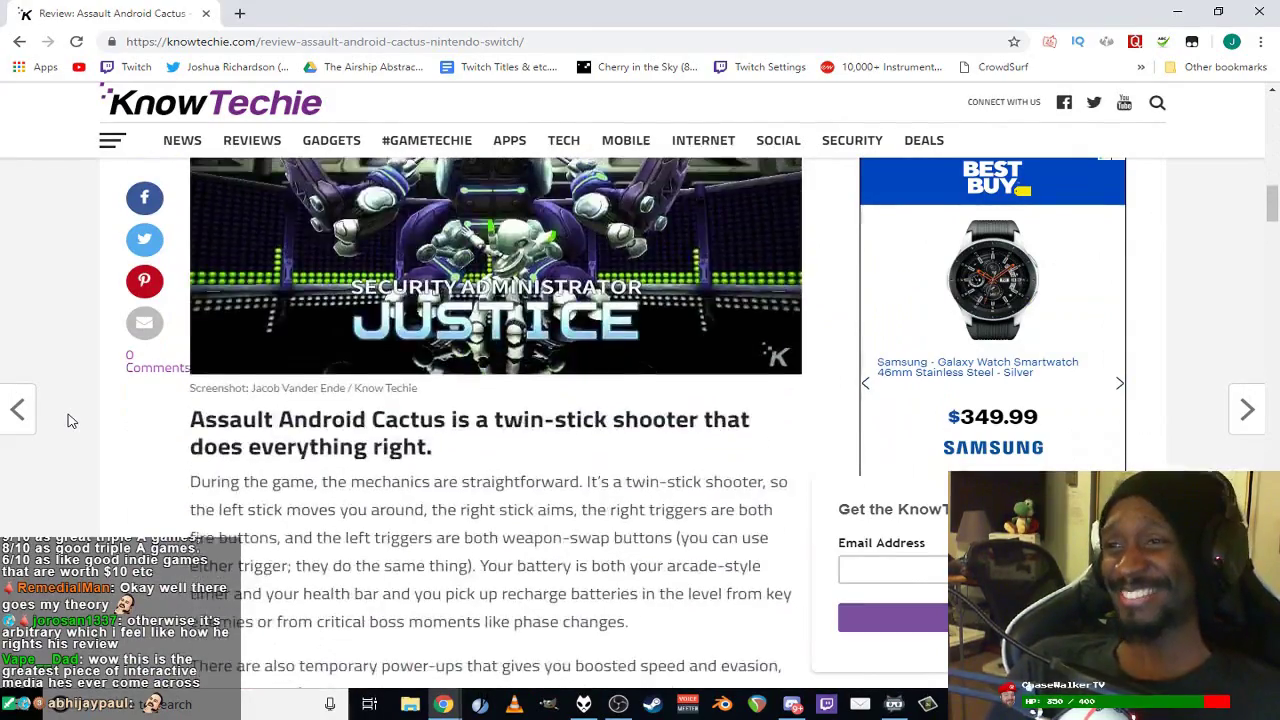
scroll(68, 421, up, 10)
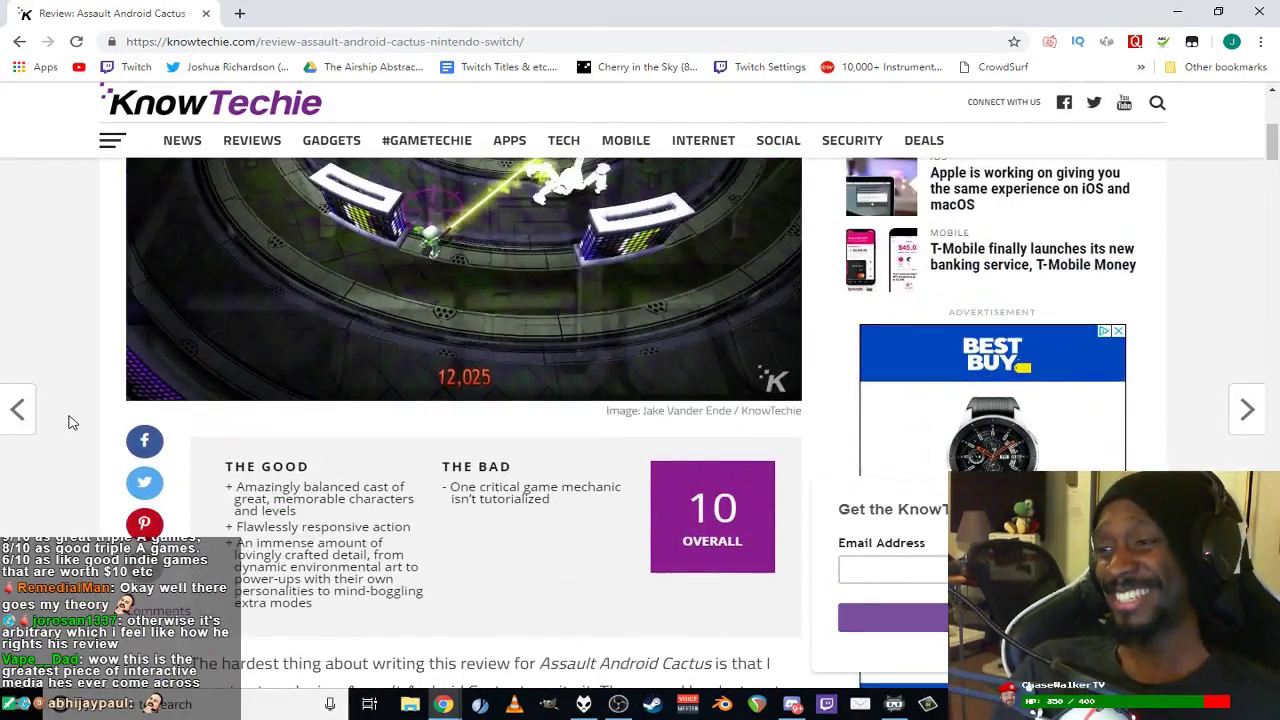
scroll(68, 421, up, 3)
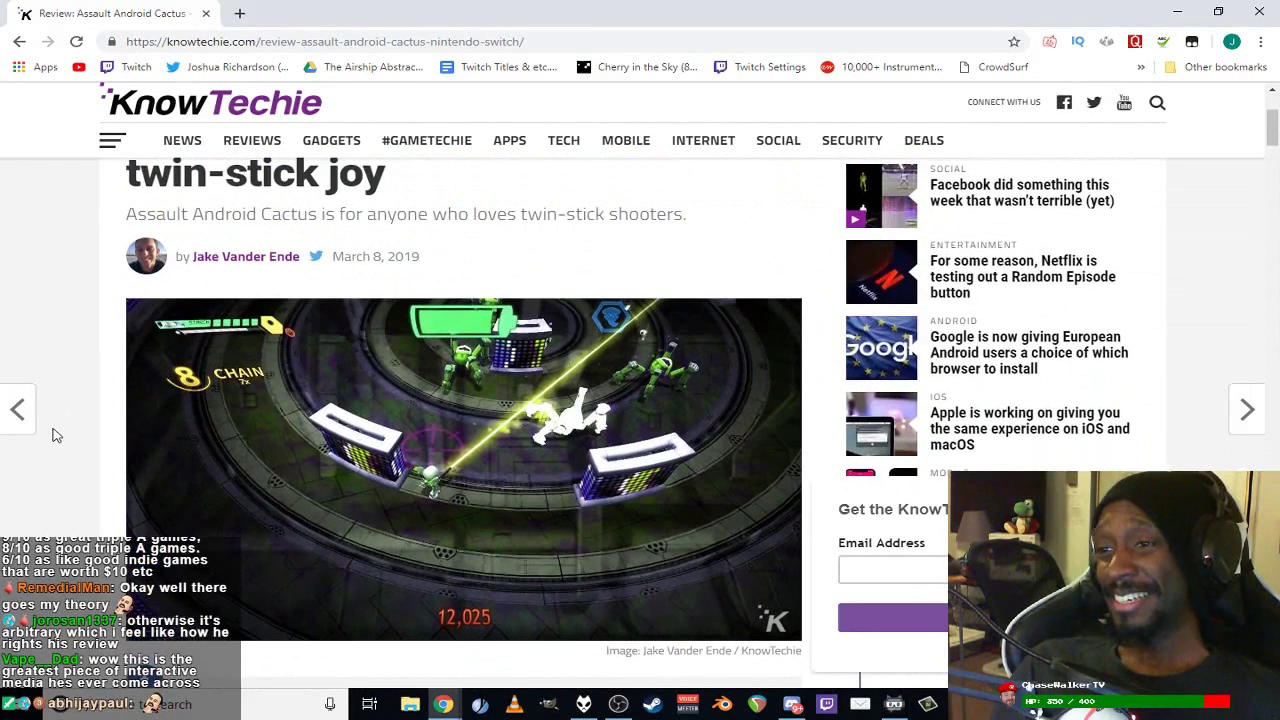
Step: Go back to the reviewer's article list, open 'Review: LOVE – Less is amour', and read it
click(16, 45)
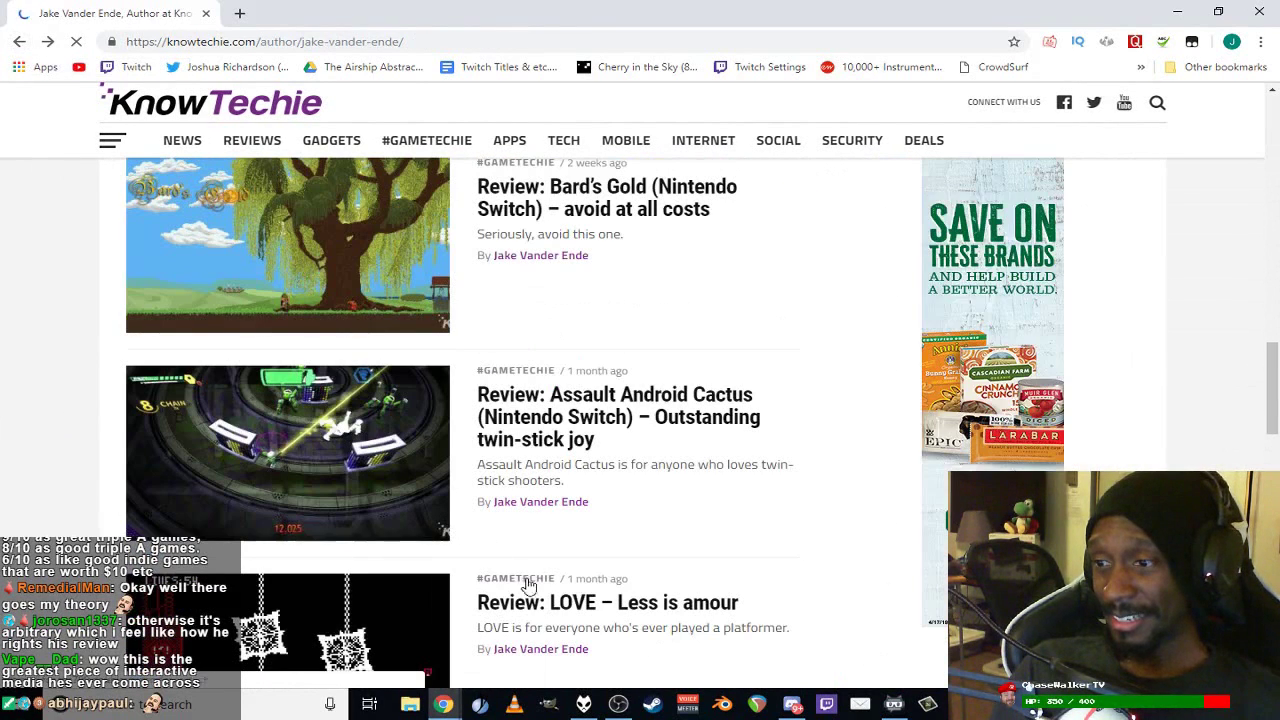
click(537, 601)
scroll(323, 523, down, 4)
scroll(464, 400, down, 1)
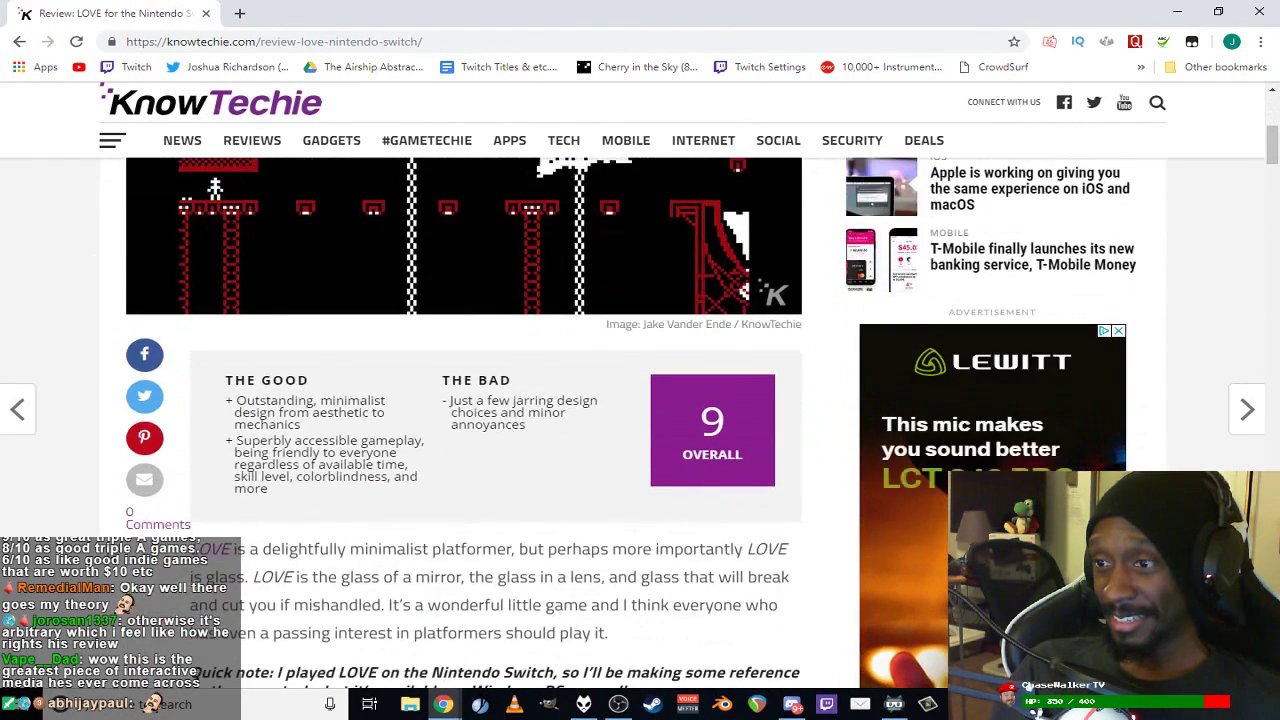
scroll(464, 420, up, 3)
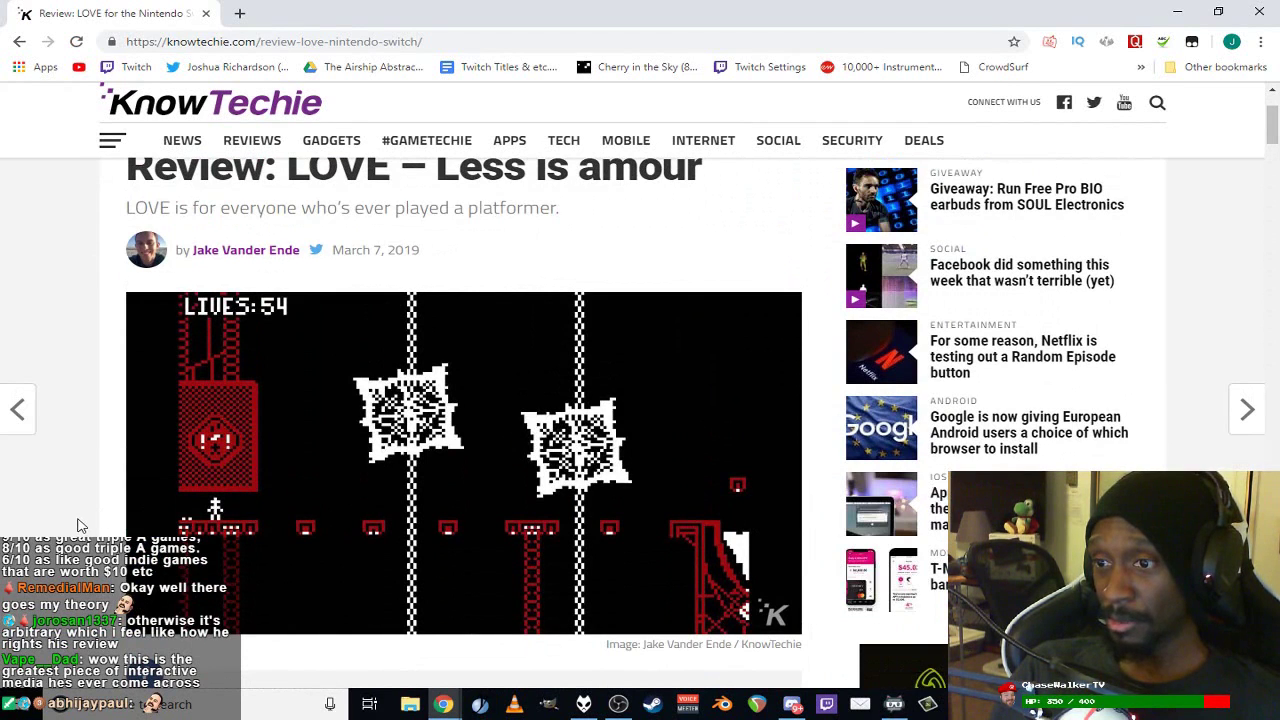
scroll(80, 525, up, 1)
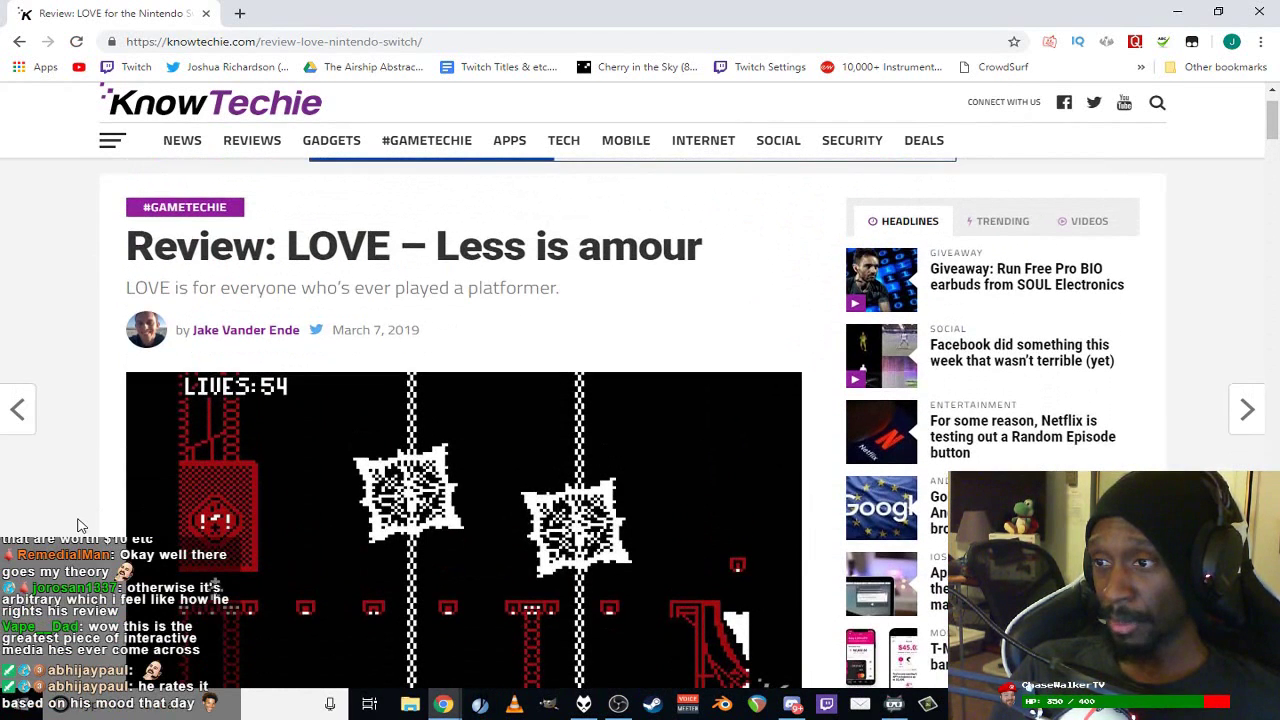
scroll(80, 525, down, 3)
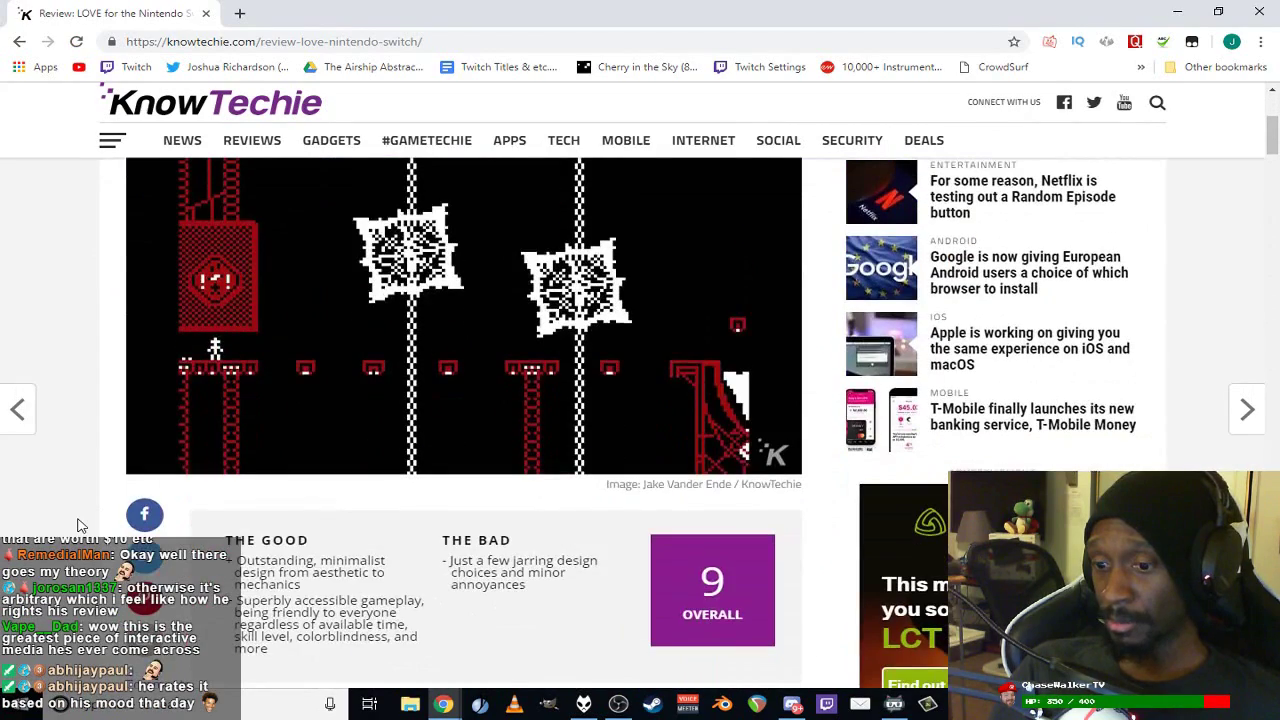
scroll(80, 525, down, 4)
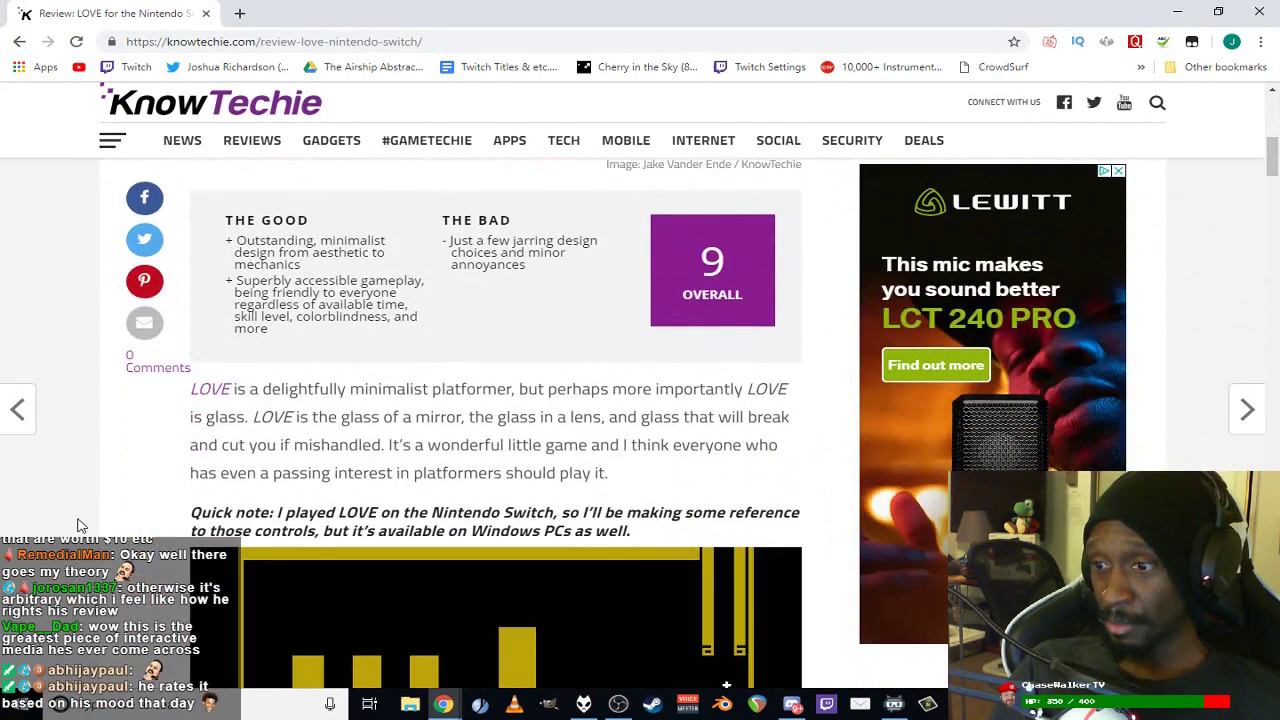
scroll(80, 525, down, 4)
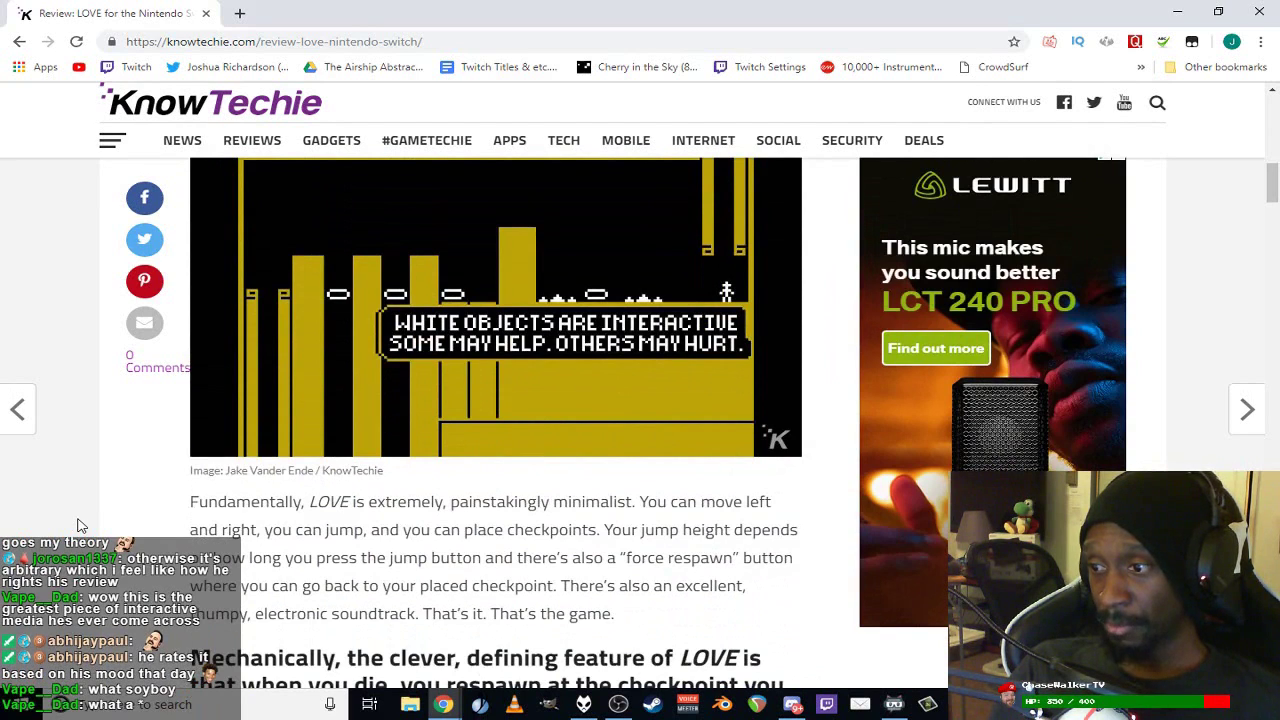
scroll(80, 525, down, 2)
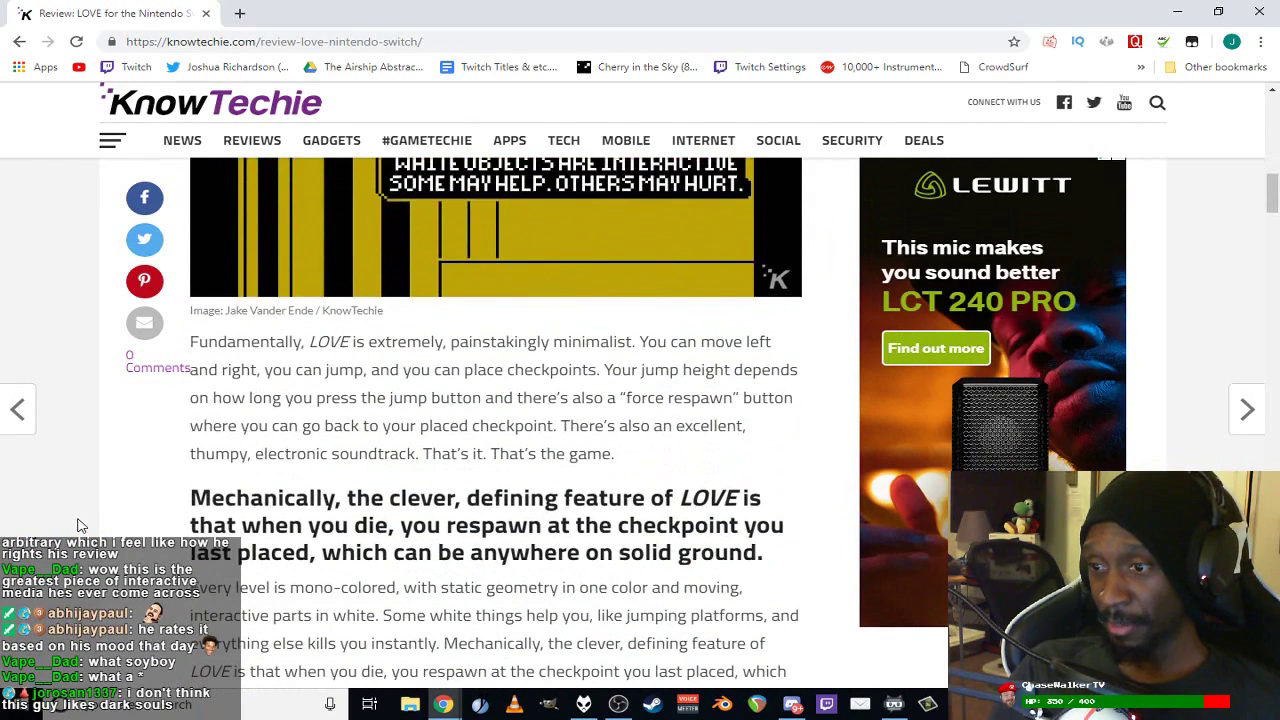
scroll(80, 525, down, 2)
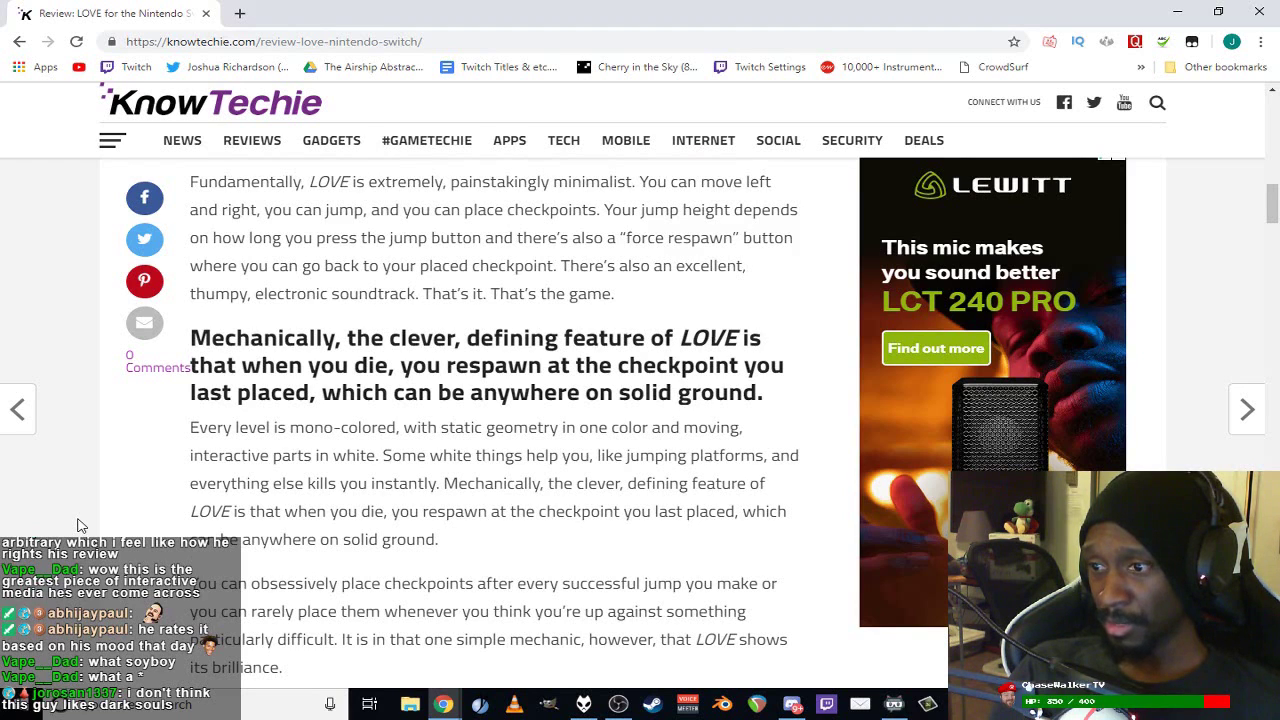
scroll(80, 525, down, 3)
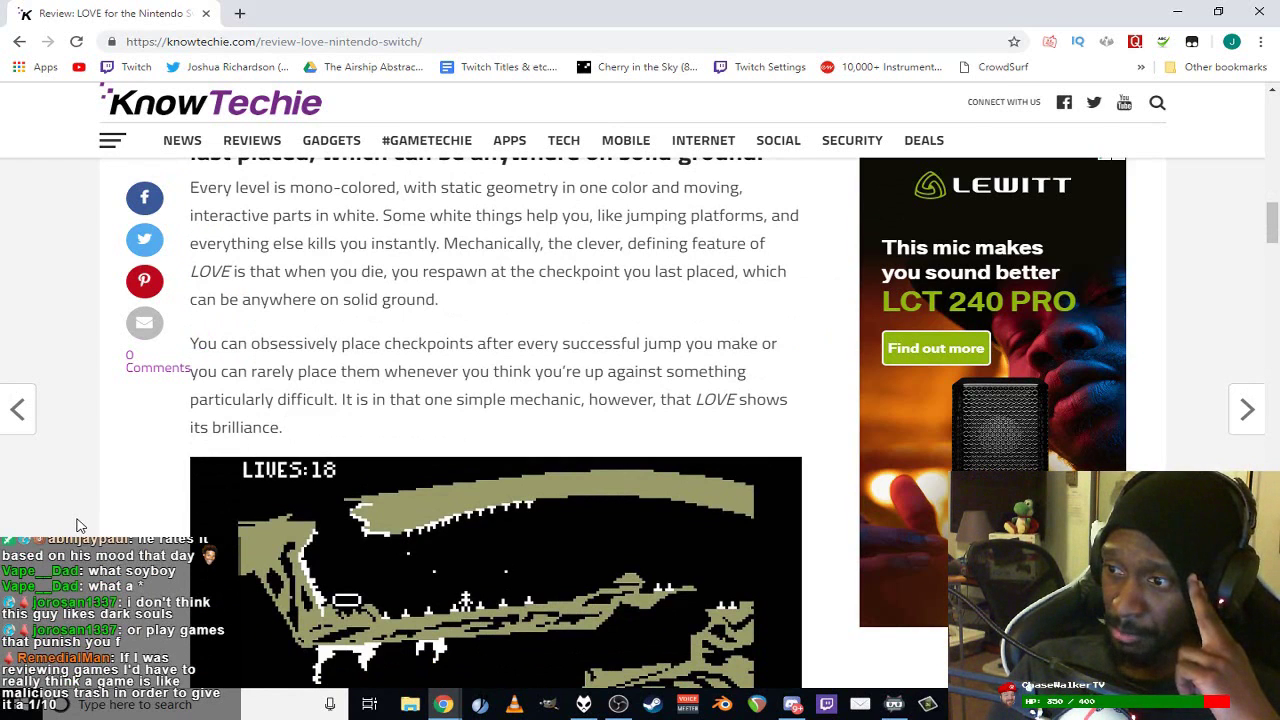
scroll(80, 525, down, 3)
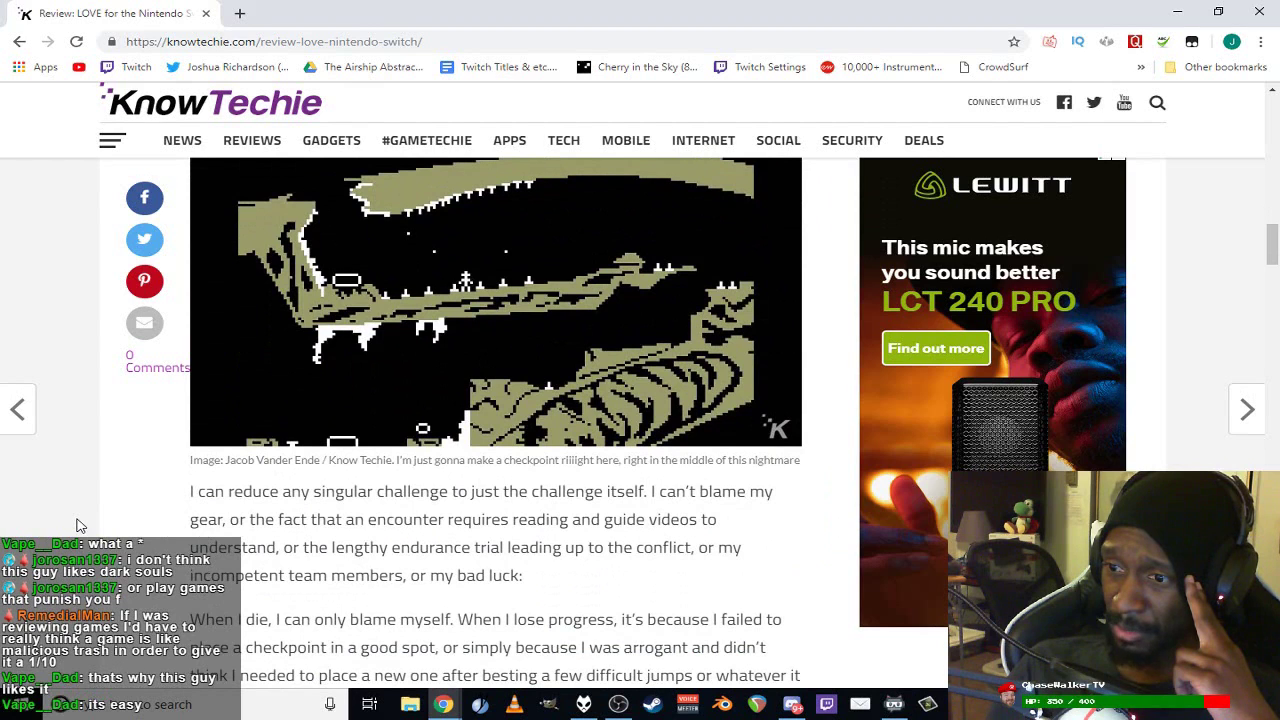
scroll(80, 525, down, 3)
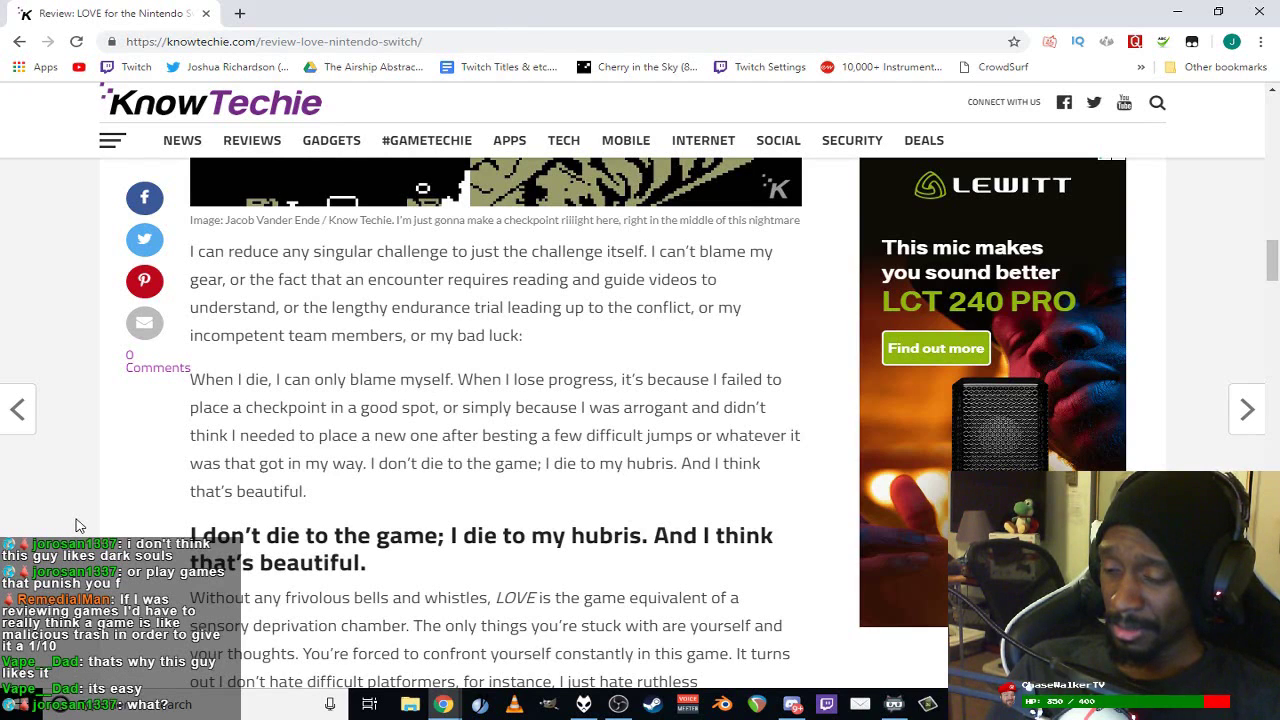
scroll(80, 525, down, 4)
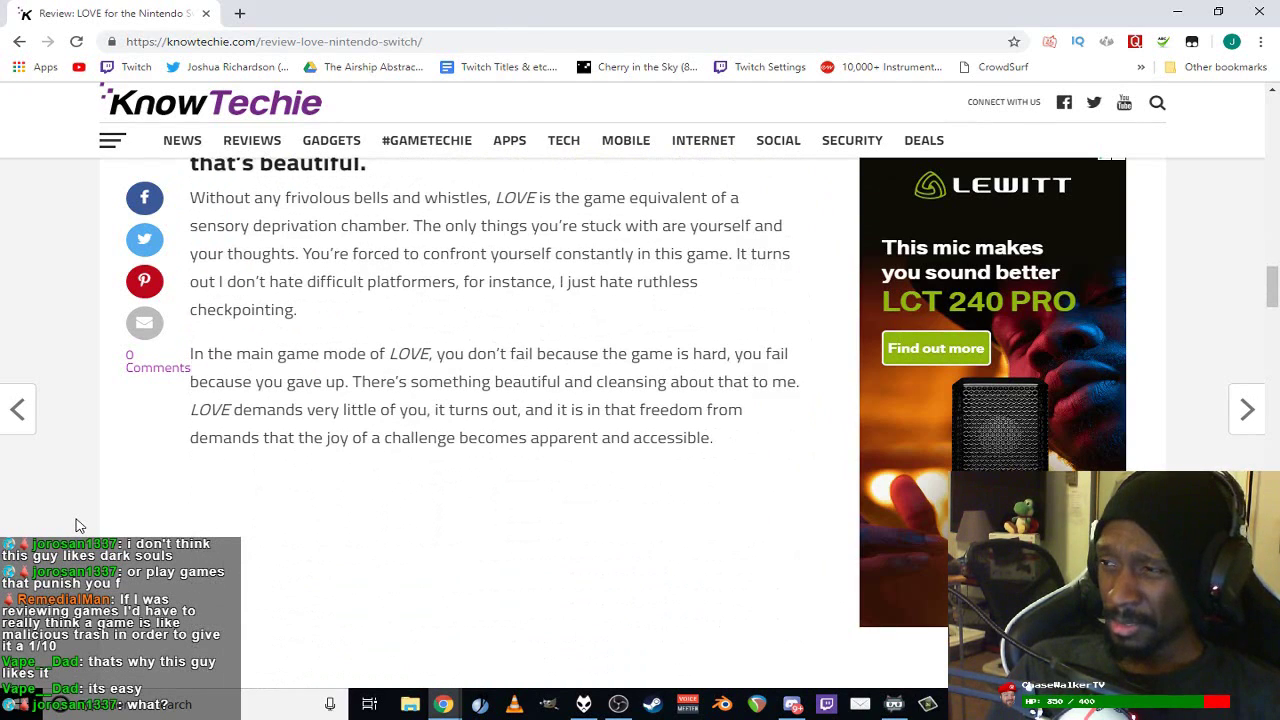
scroll(80, 525, down, 6)
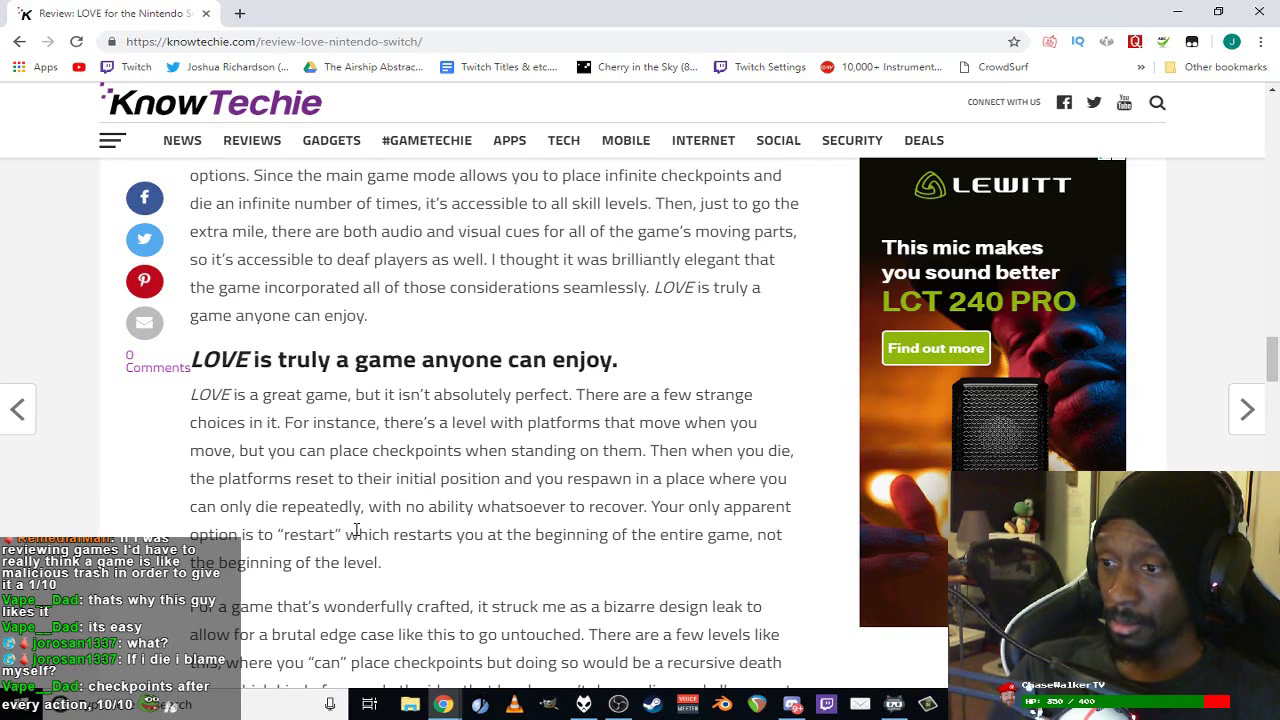
scroll(356, 530, down, 2)
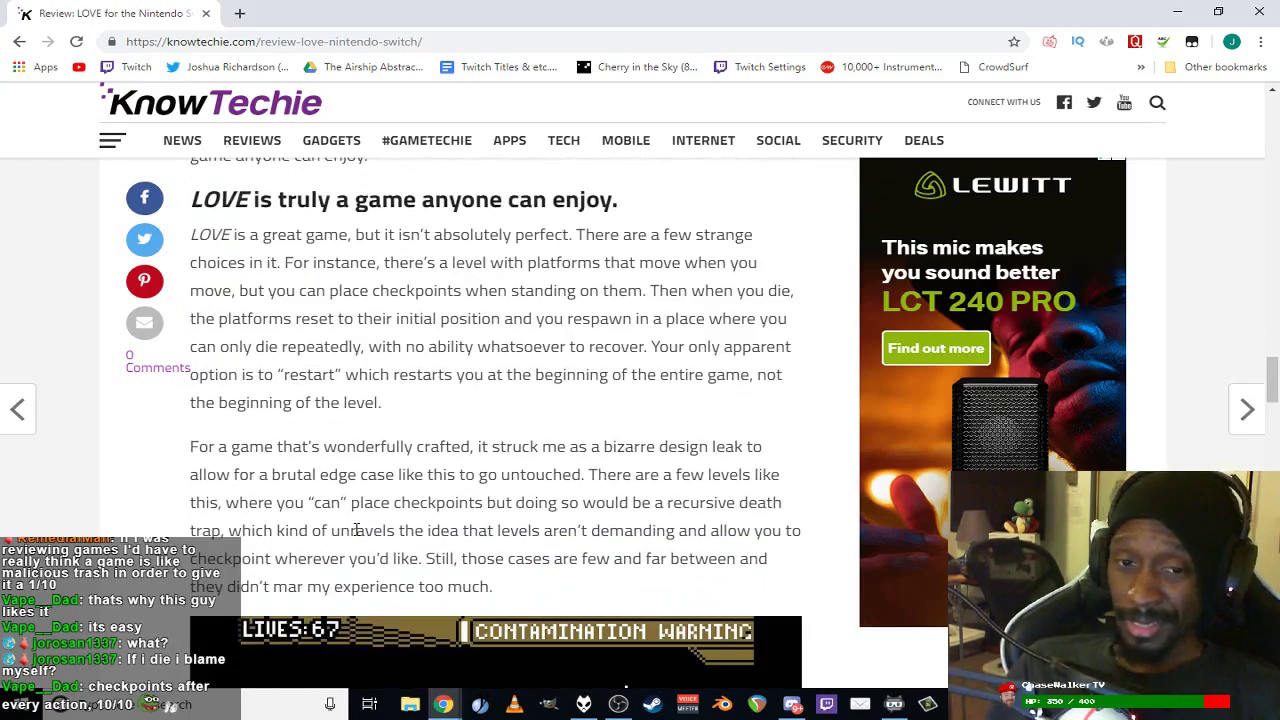
scroll(356, 530, down, 2)
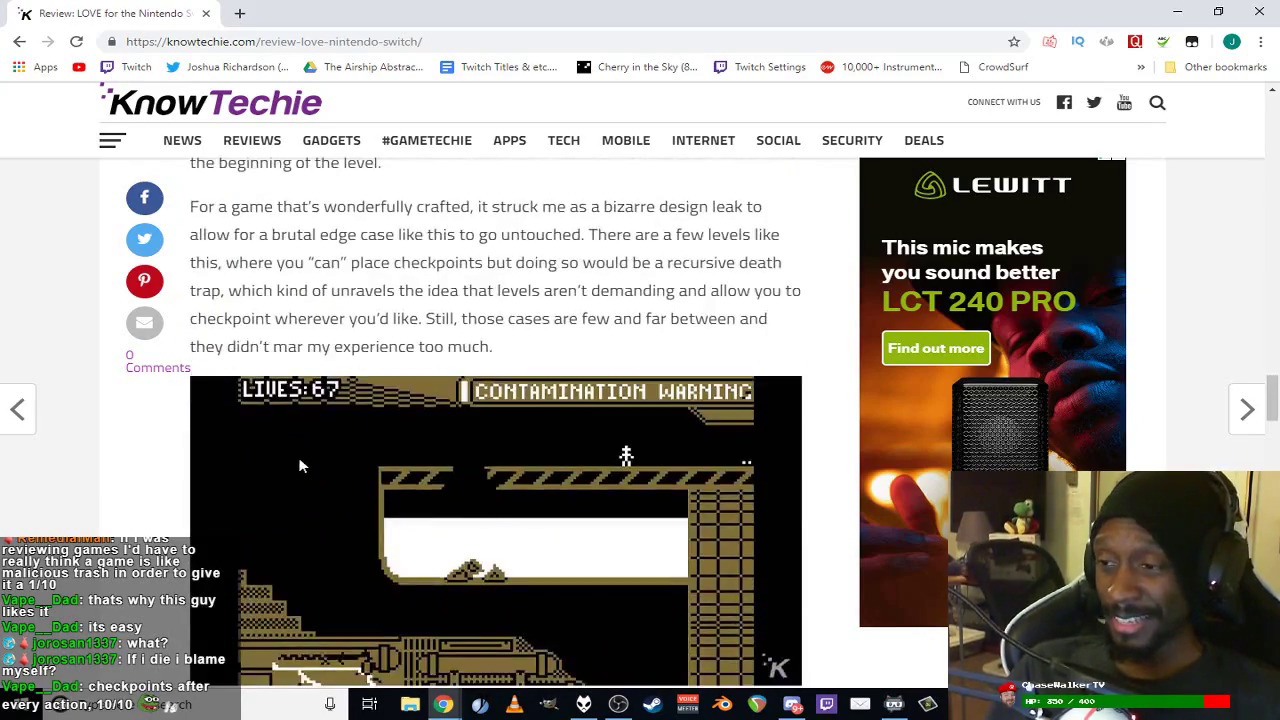
scroll(301, 458, up, 5)
scroll(307, 465, up, 10)
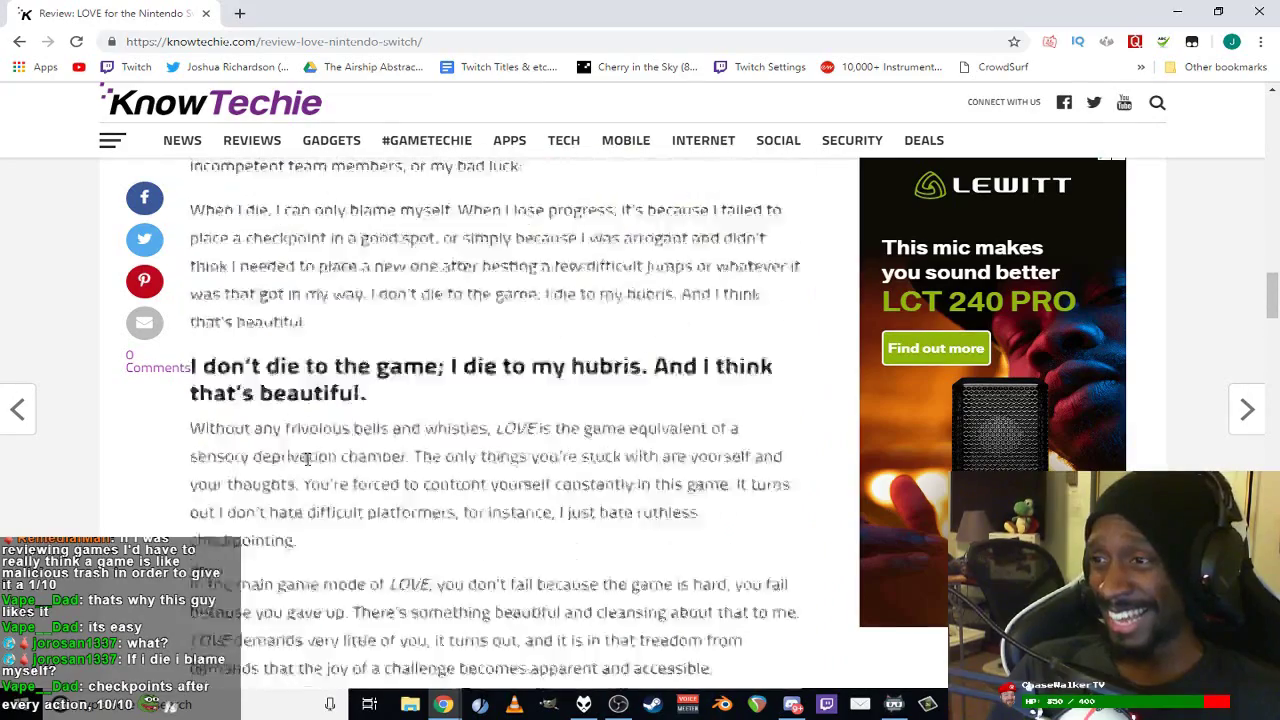
scroll(301, 458, up, 5)
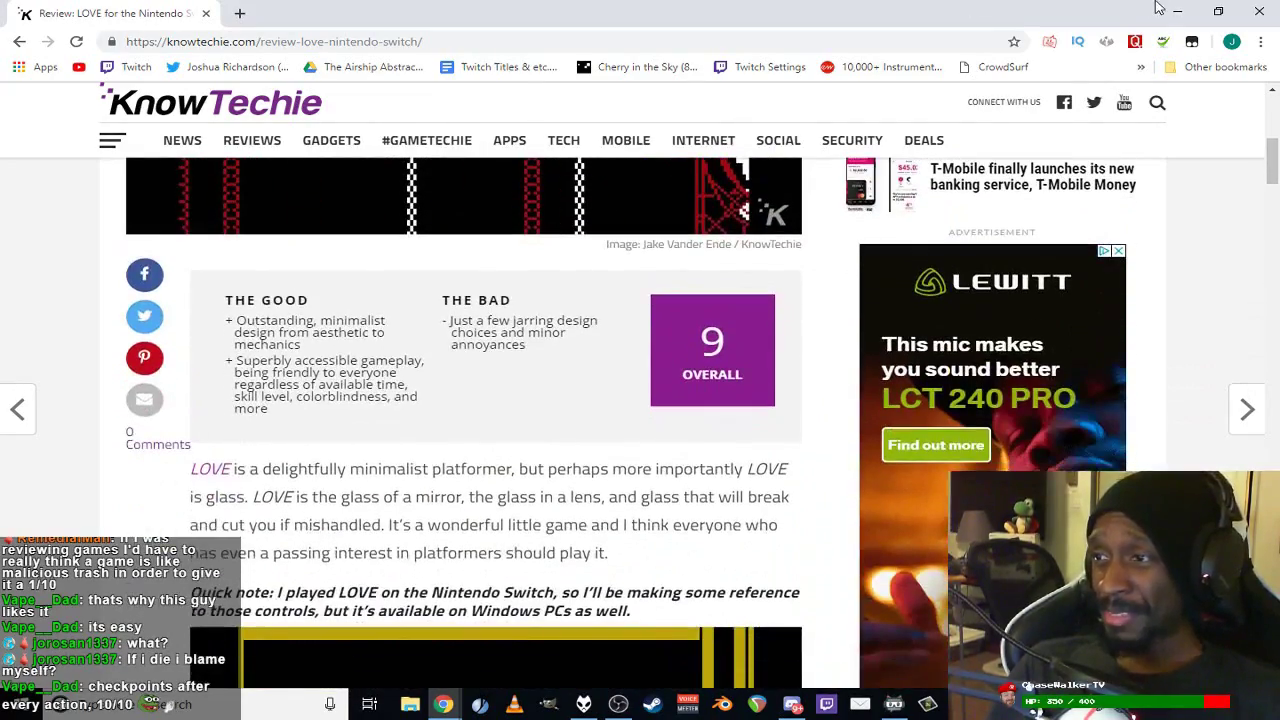
Step: Minimize Chrome so the Unity editor comes to the front
click(1172, 10)
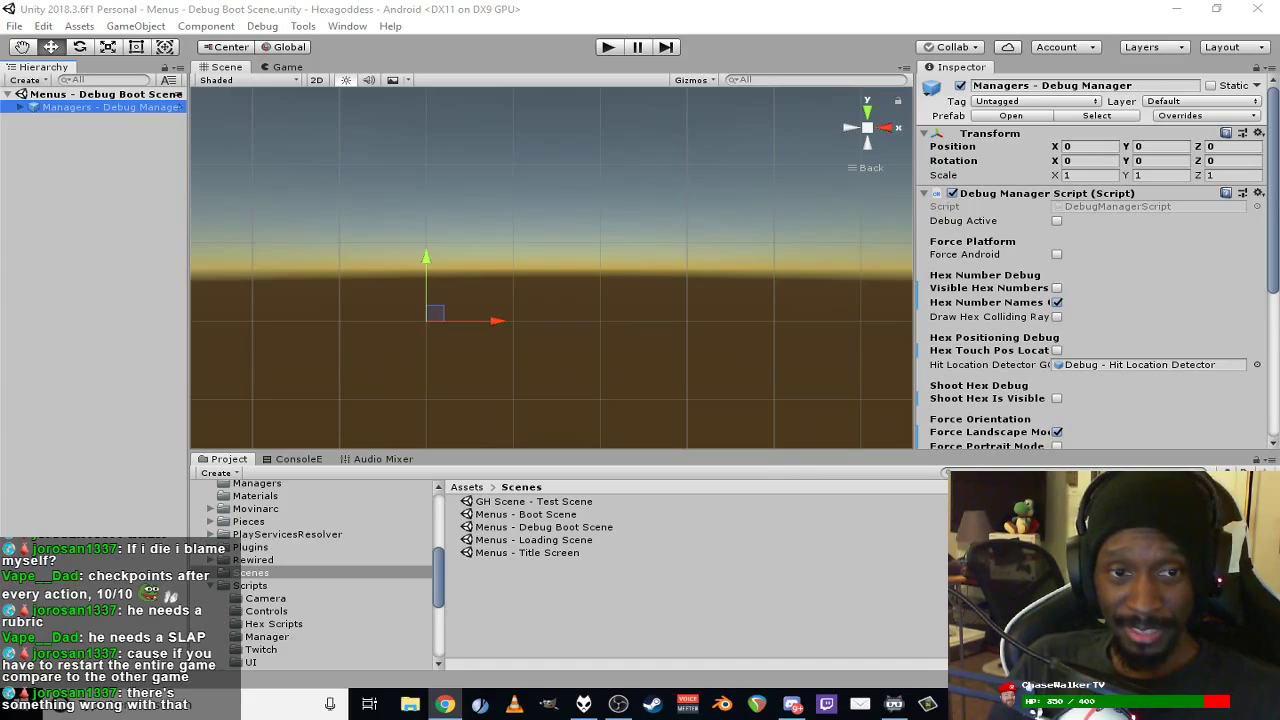
Step: Bring Chrome back maximized, skim Metacritic's Bard's Gold Switch page, then close the browser
key(alt+Tab)
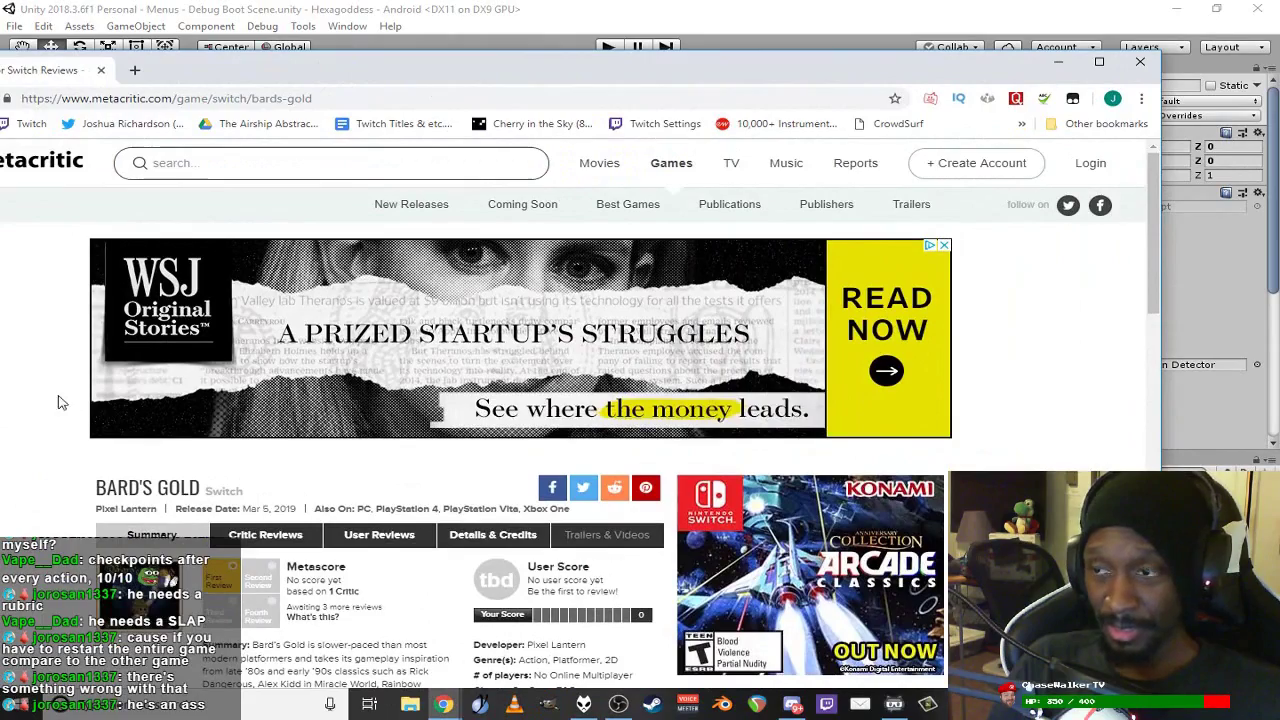
double_click(392, 78)
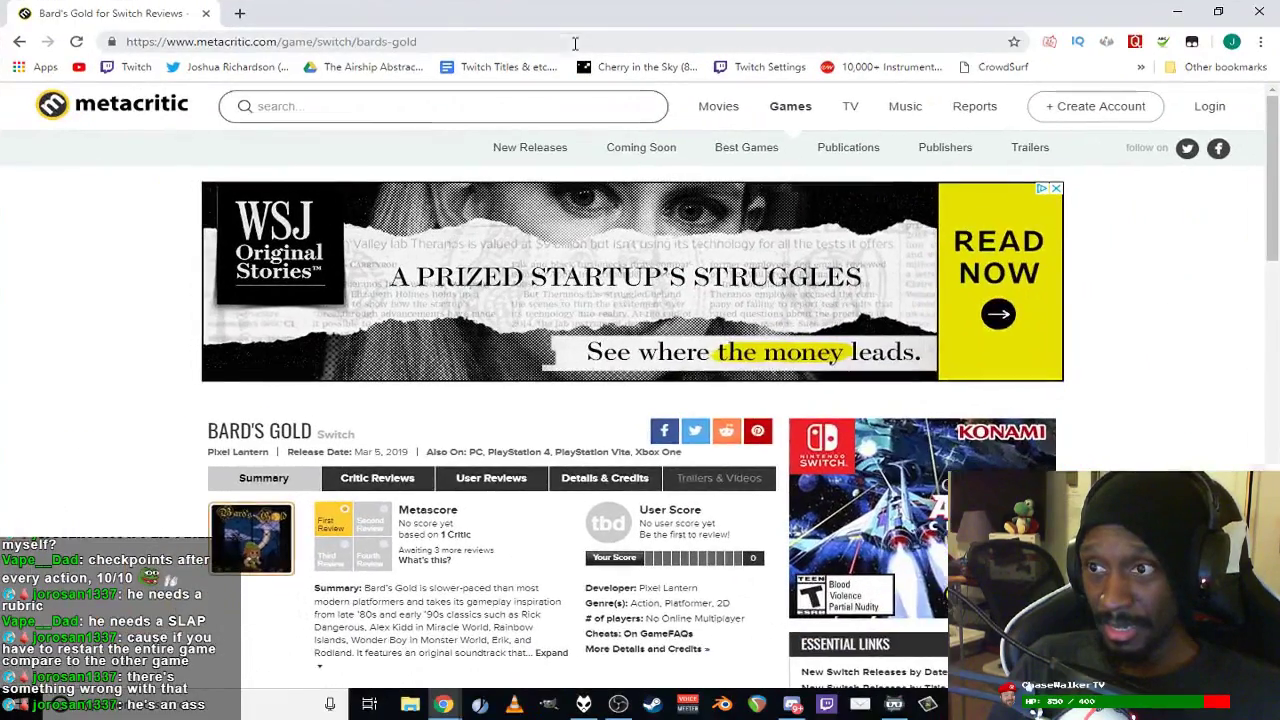
scroll(118, 406, down, 3)
scroll(118, 405, down, 1)
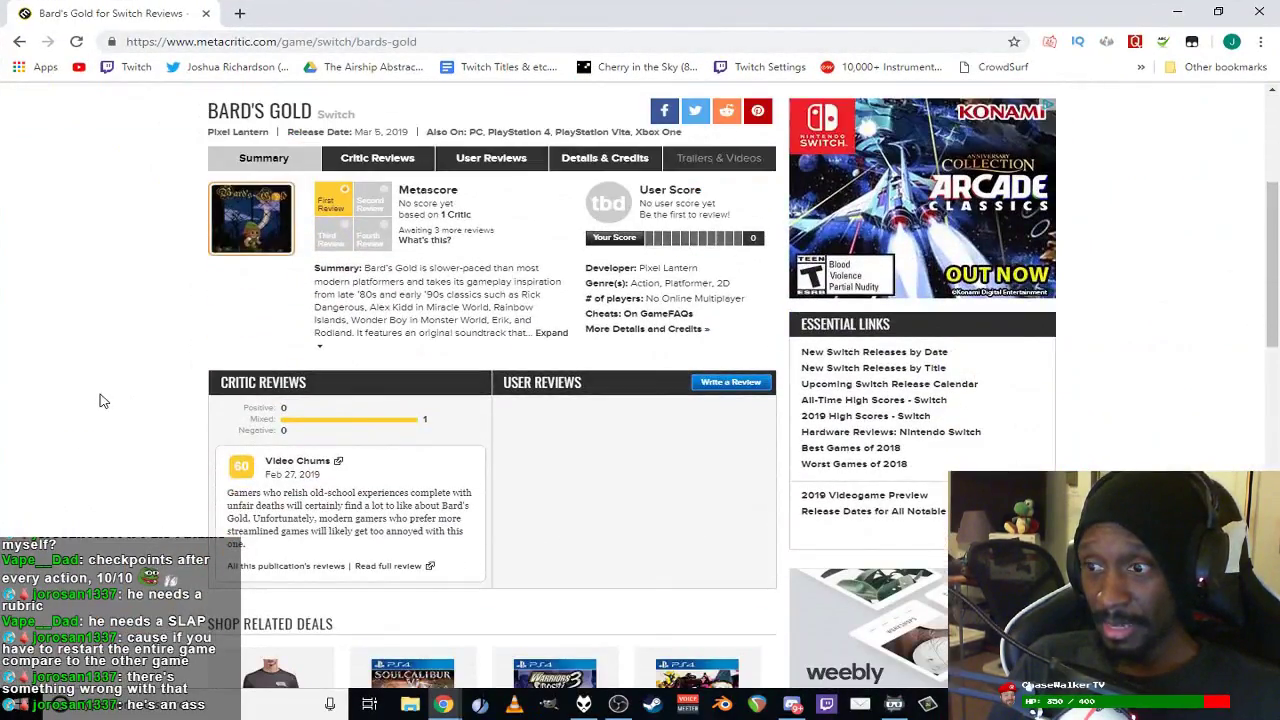
scroll(110, 390, up, 1)
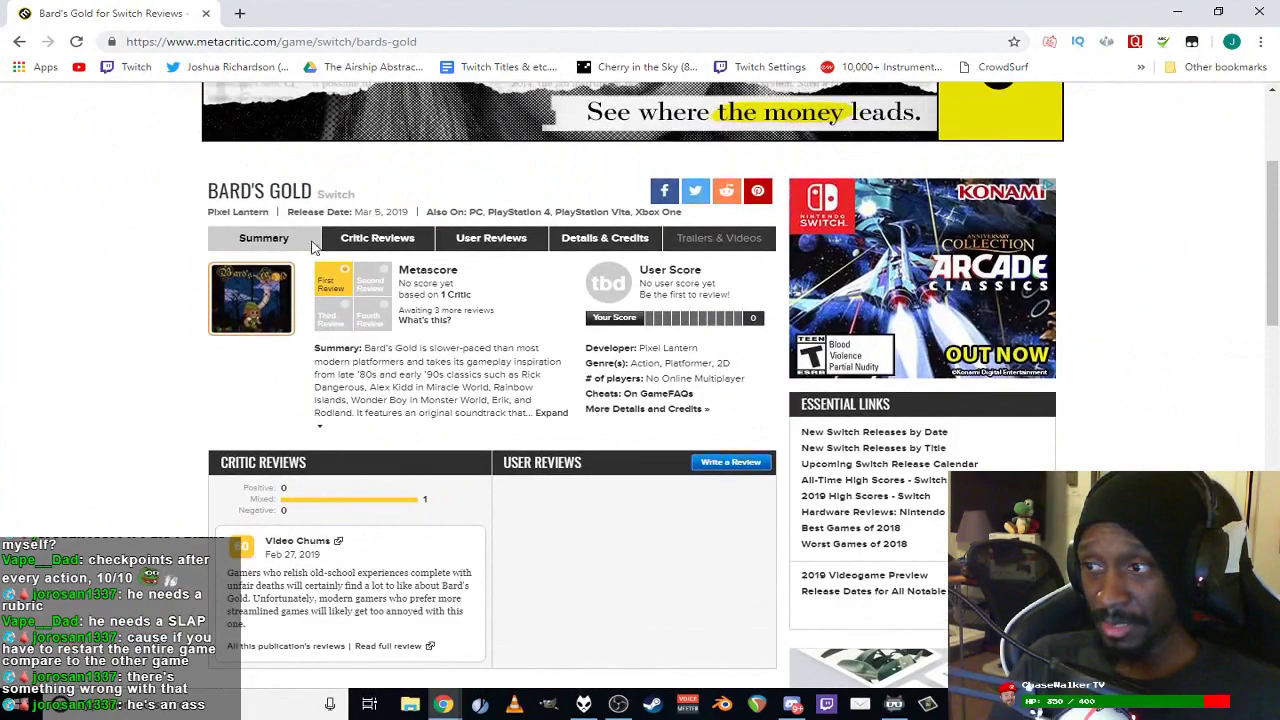
click(1262, 8)
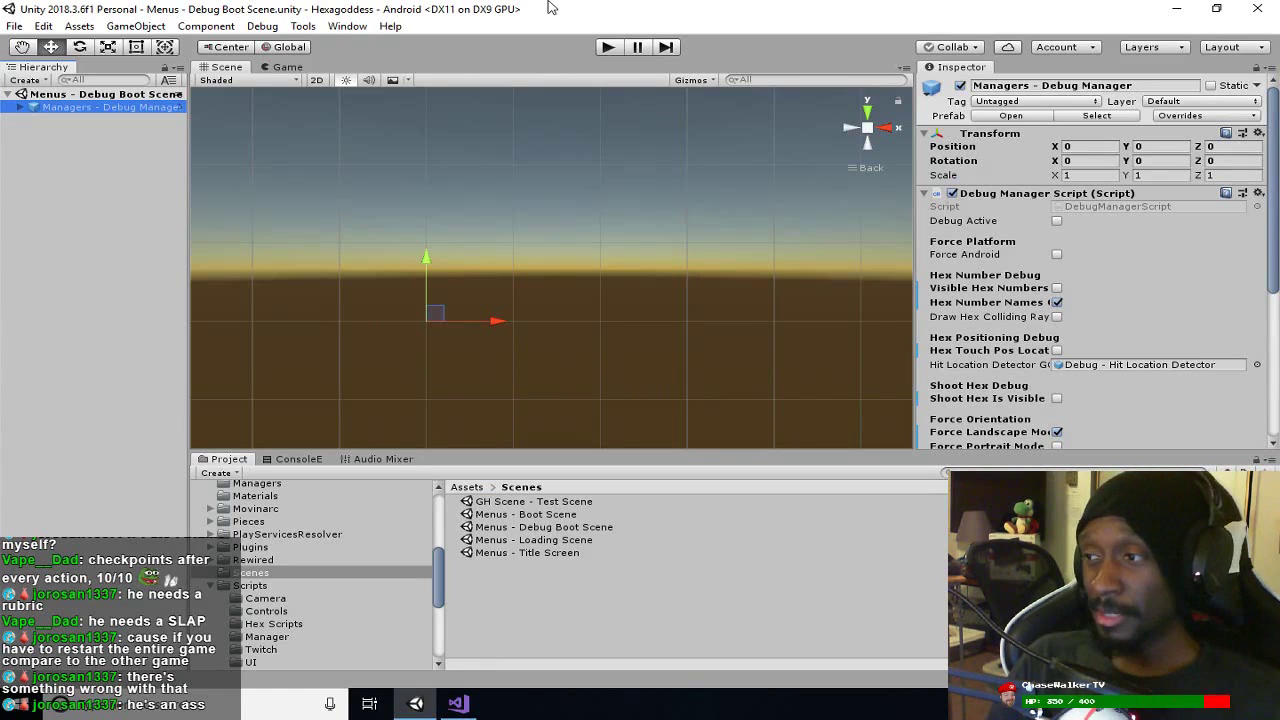
right_click(367, 285)
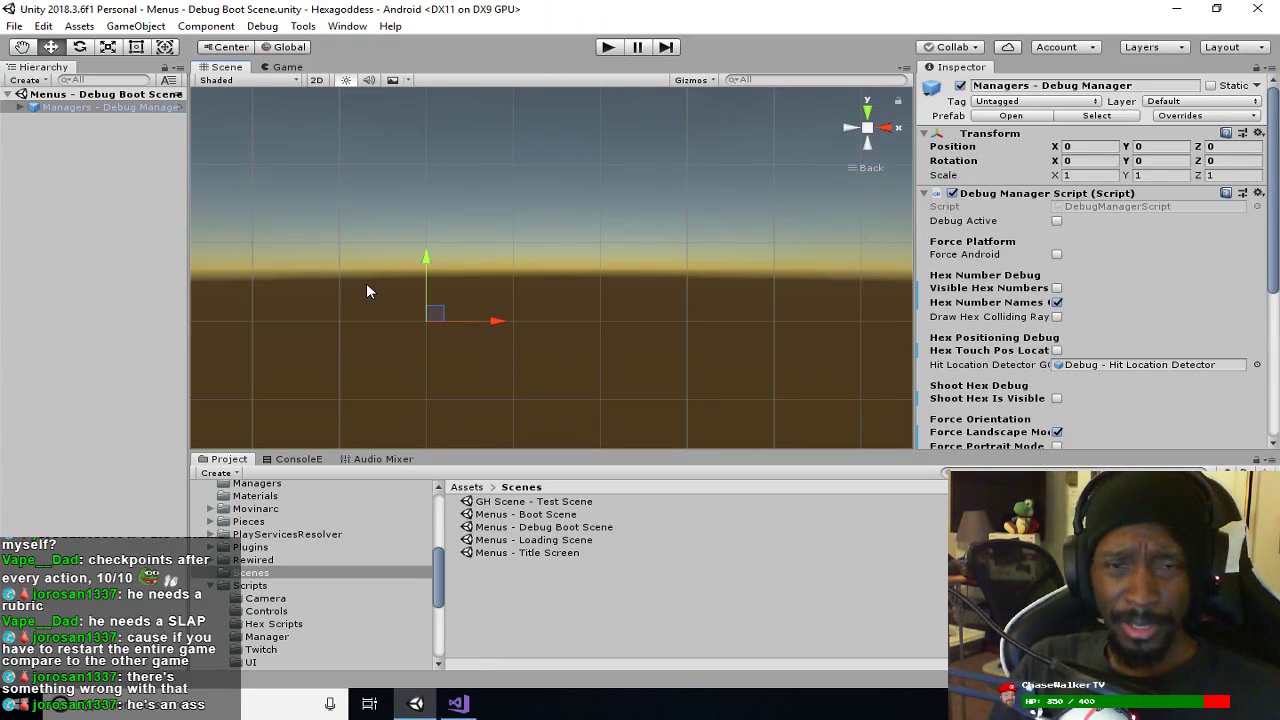
drag(399, 283, 520, 243)
scroll(520, 243, up, 2)
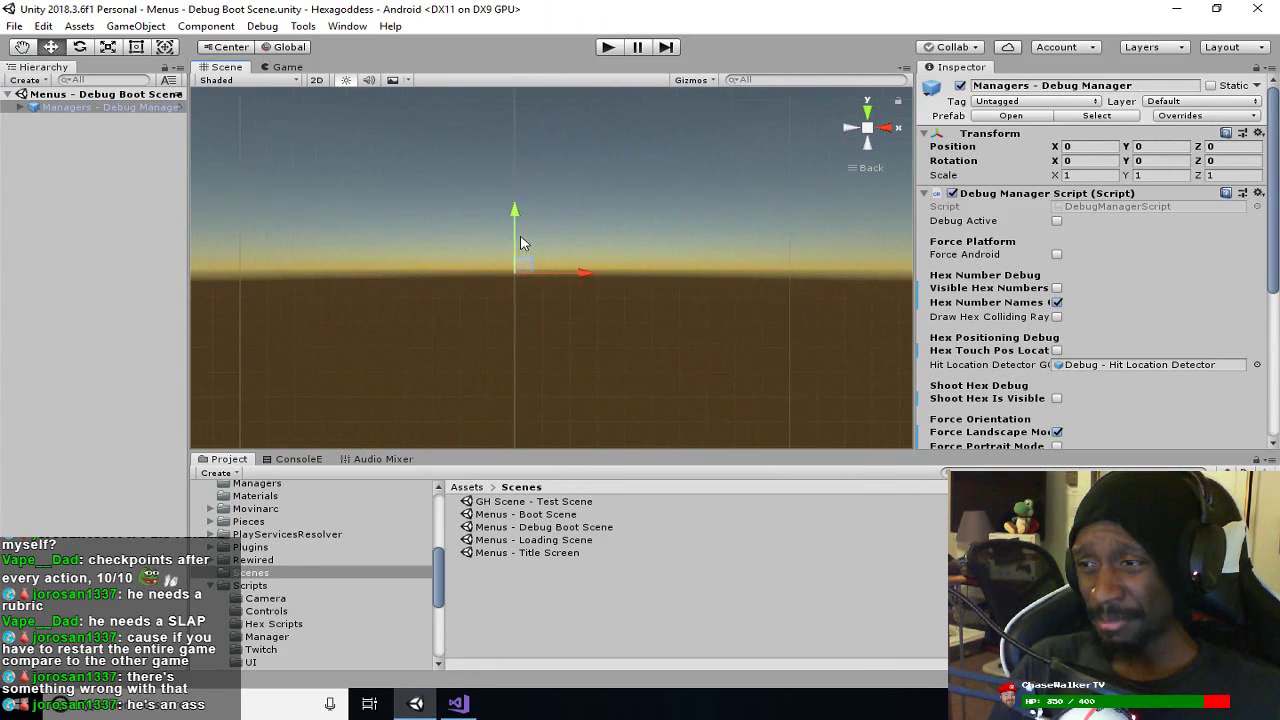
click(287, 463)
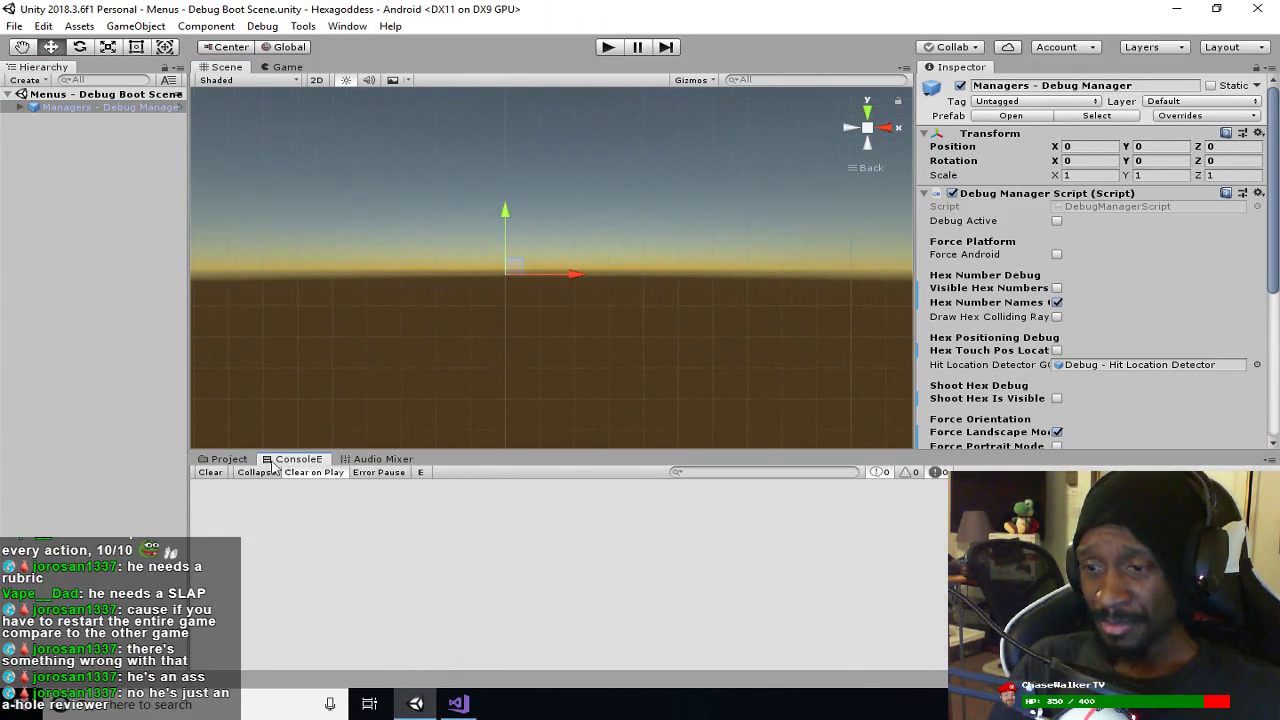
click(224, 461)
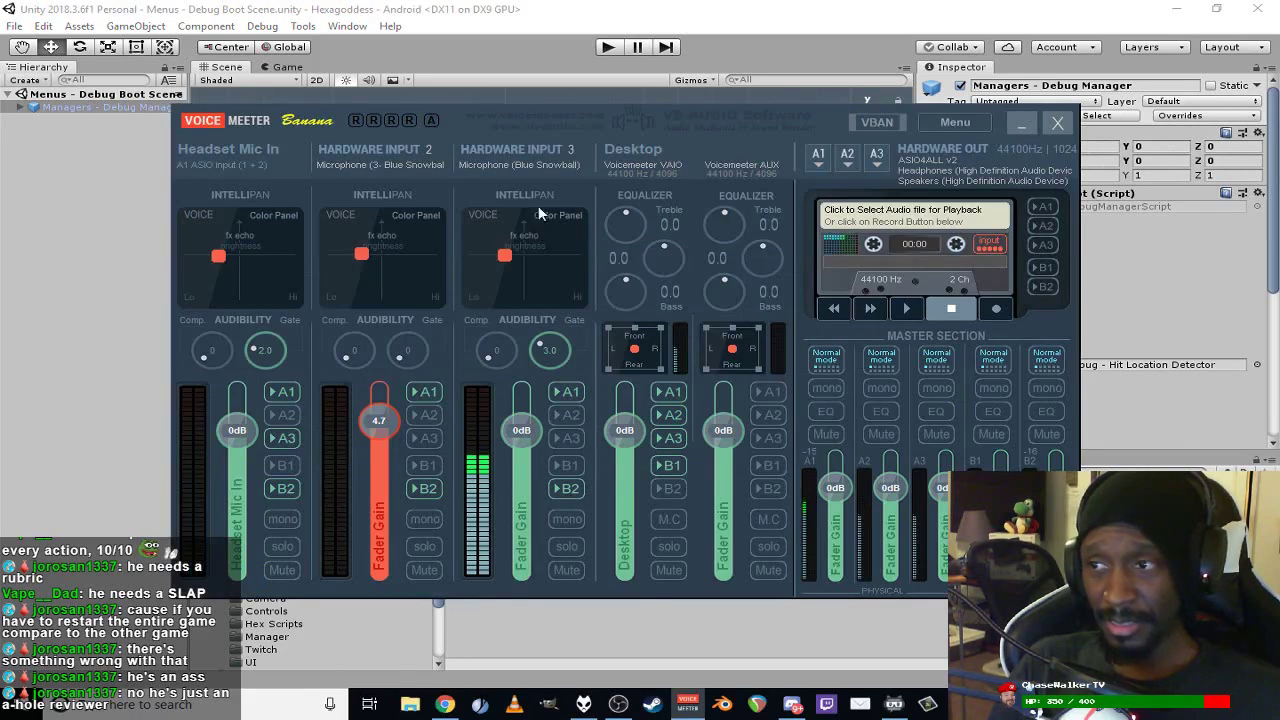
Step: Drag the Voicemeeter Banana mixer window aside
drag(556, 116, 410, 145)
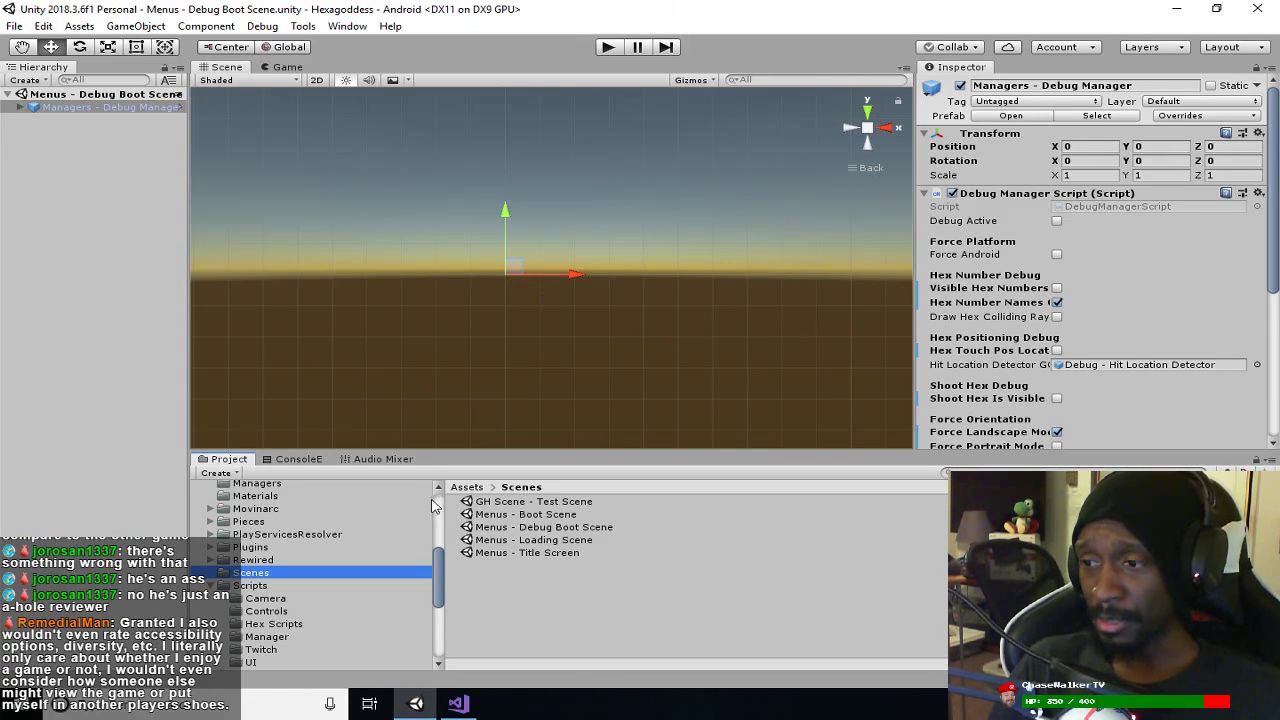
Step: Scroll the Project tree and glance at the Console before returning to Project
scroll(319, 618, down, 4)
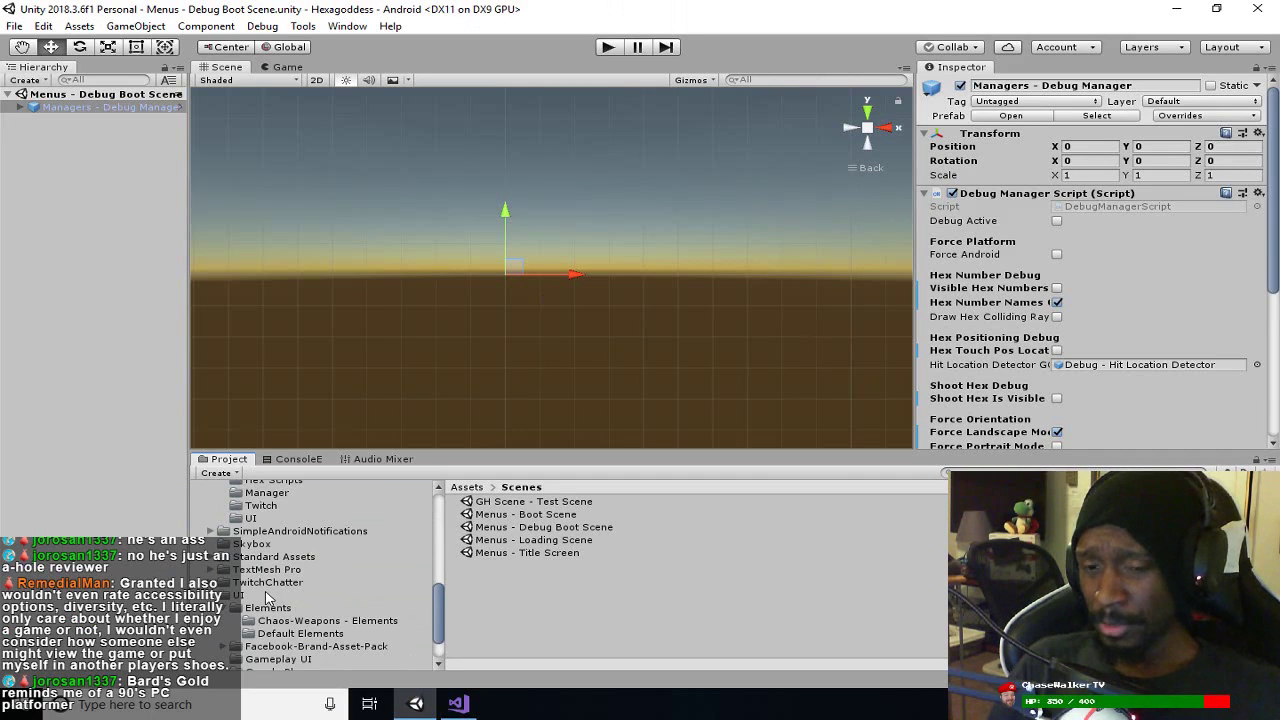
scroll(268, 598, up, 15)
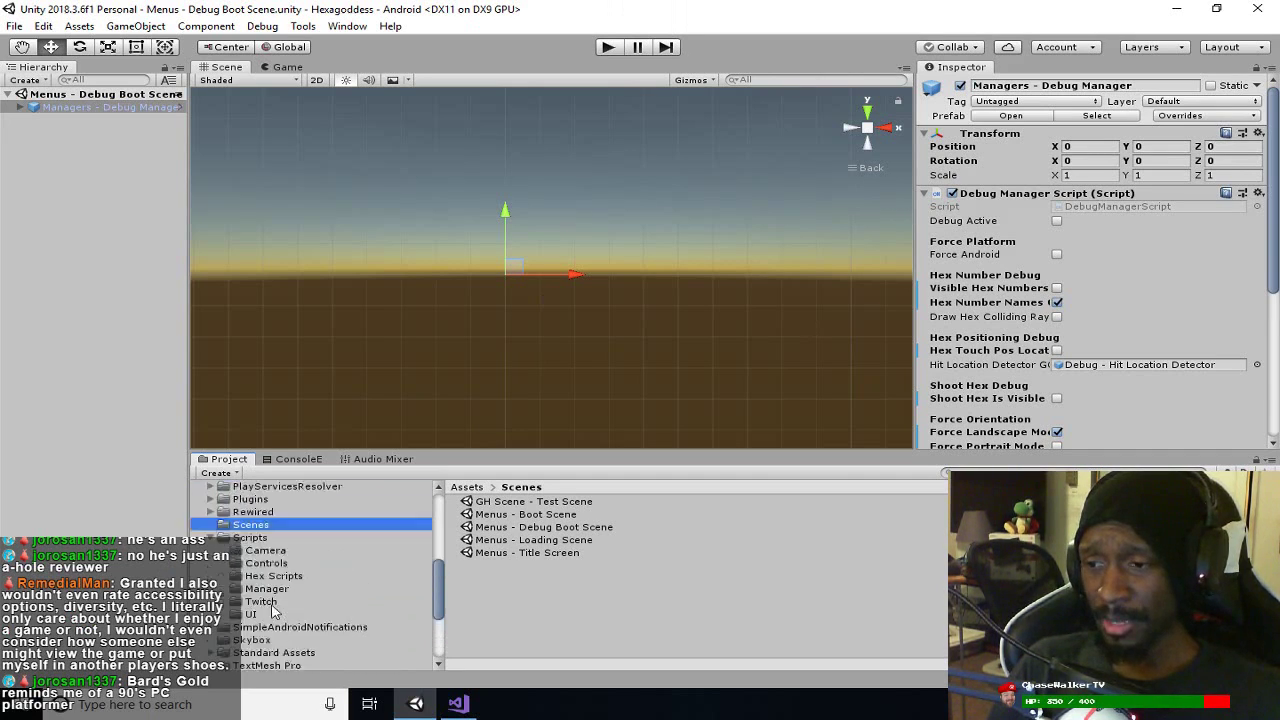
scroll(273, 610, down, 10)
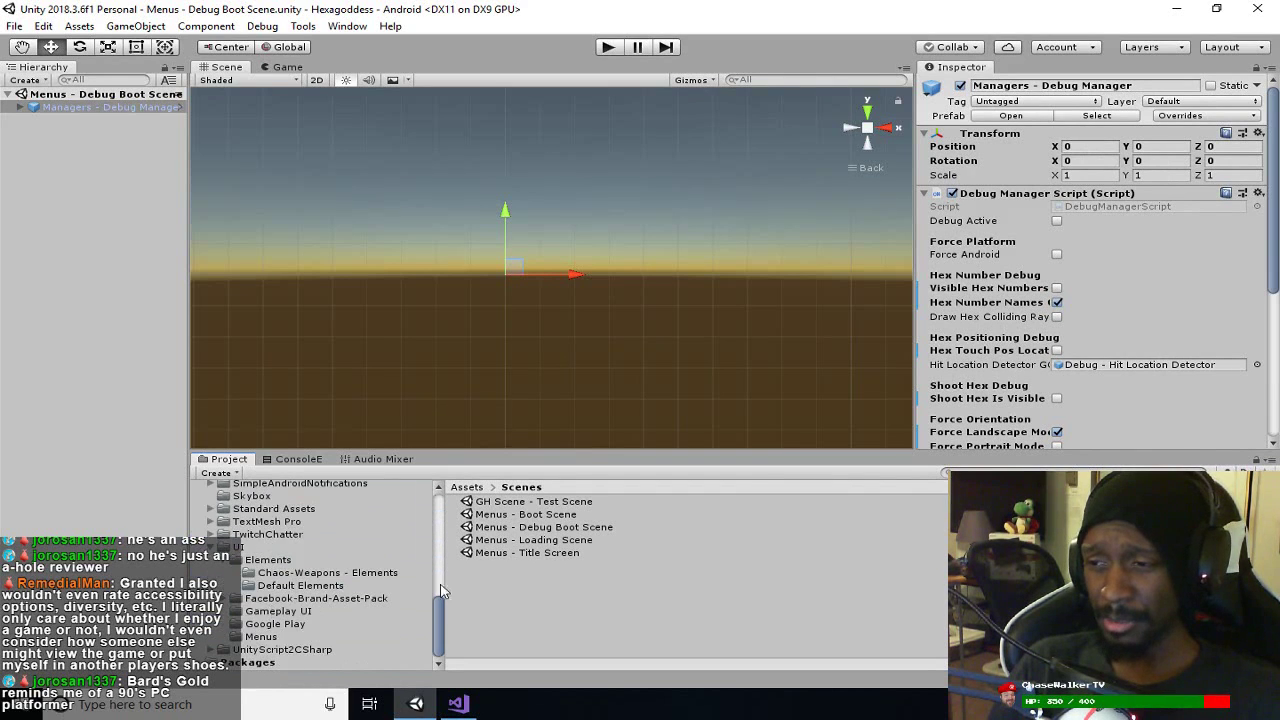
scroll(363, 603, up, 5)
scroll(363, 603, up, 5)
scroll(363, 603, down, 10)
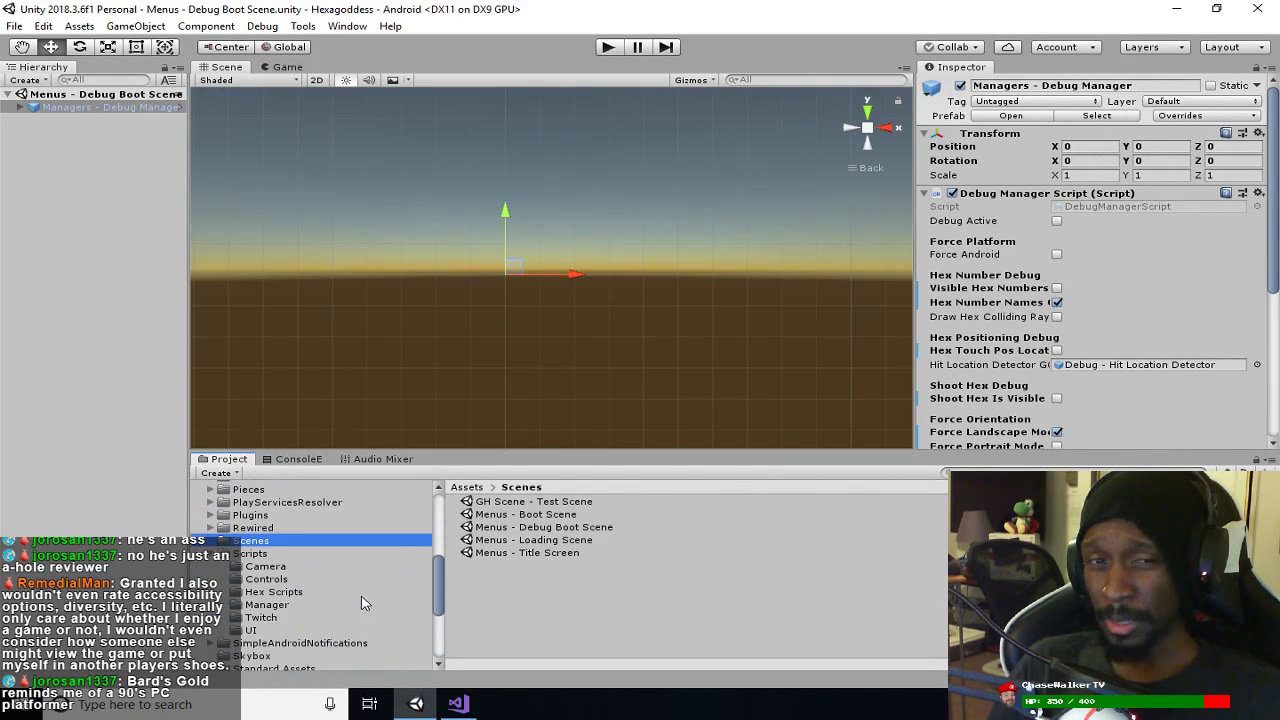
scroll(363, 603, down, 5)
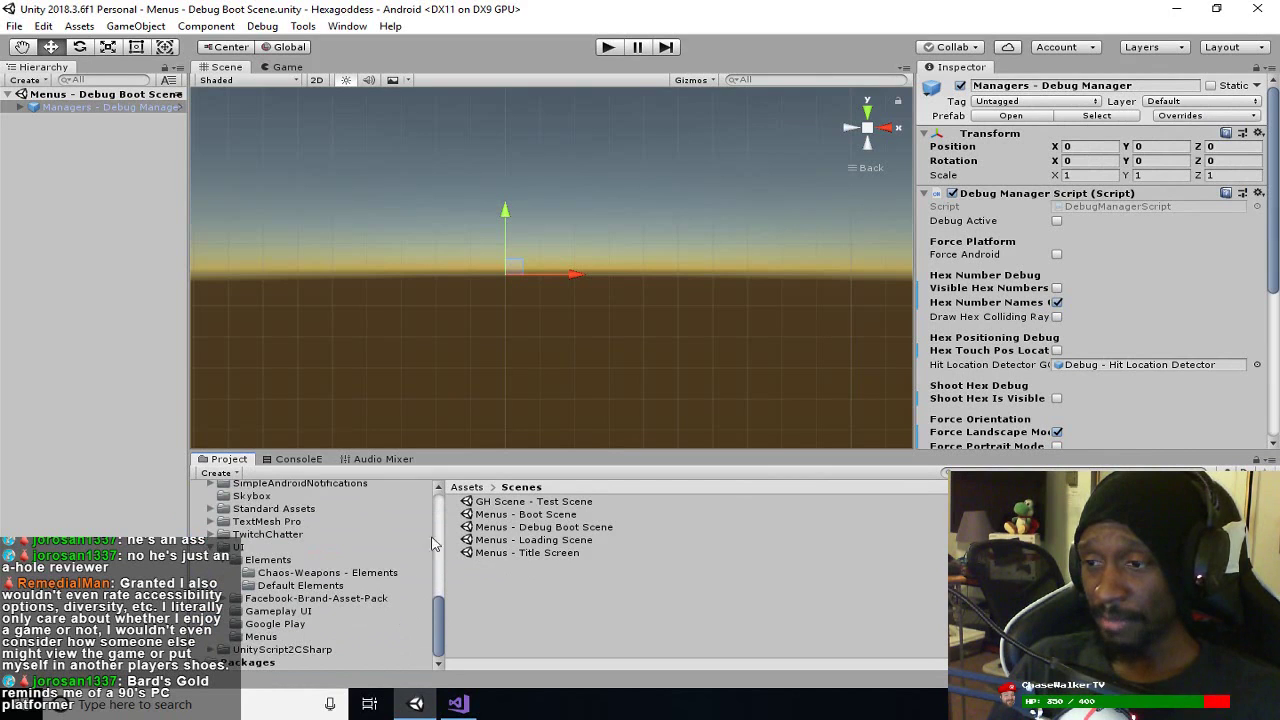
click(300, 460)
click(218, 461)
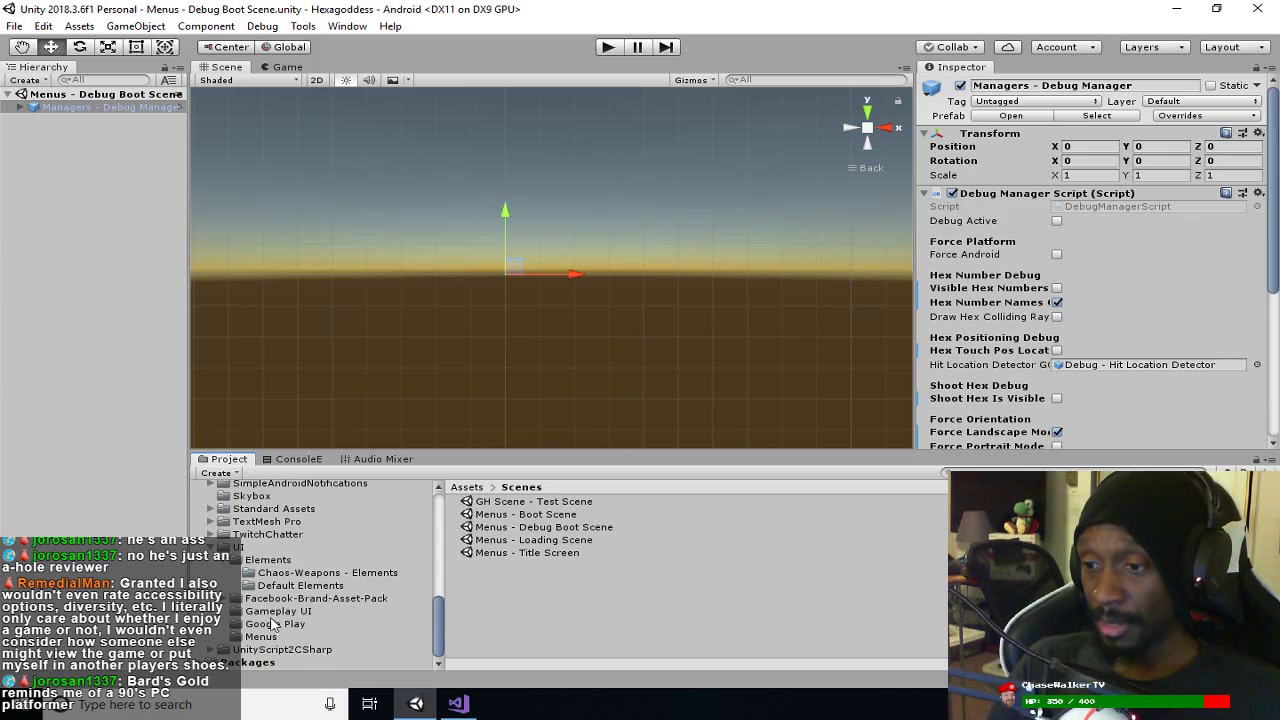
Step: Collapse the Scripts and UI folders and select the GH Scene - Test Scene asset
scroll(270, 625, up, 5)
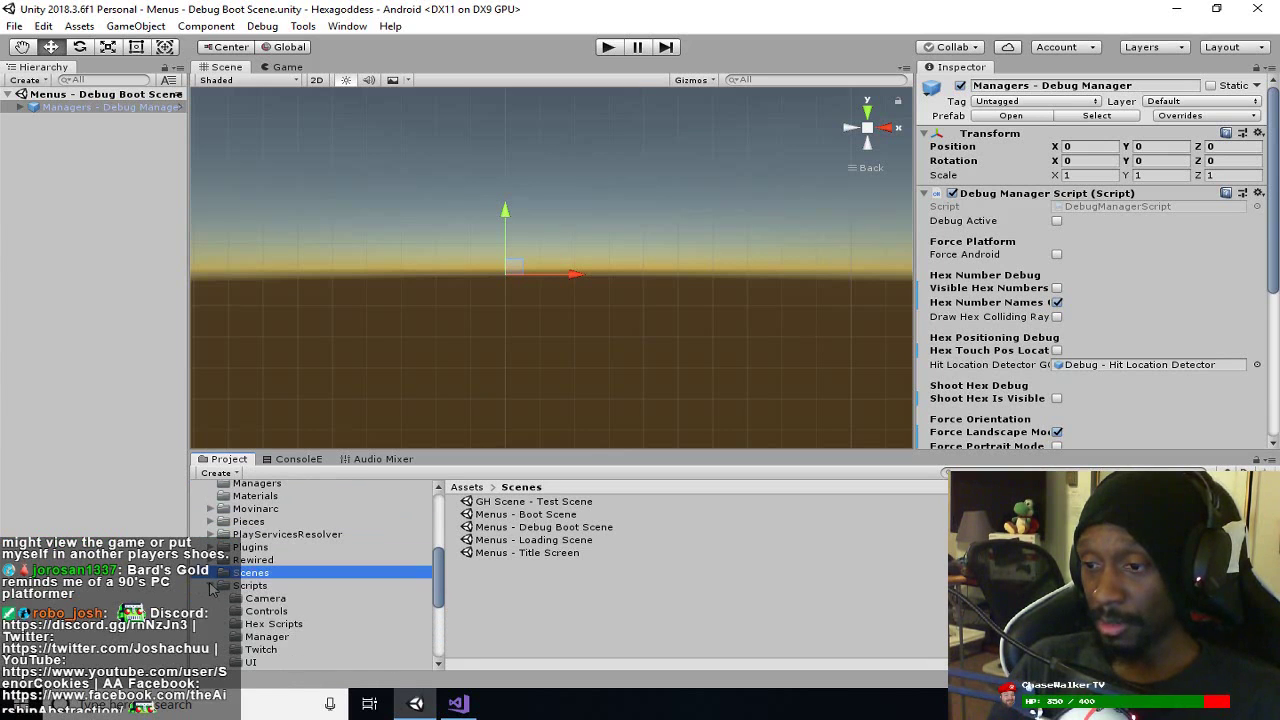
click(211, 586)
scroll(210, 580, down, 3)
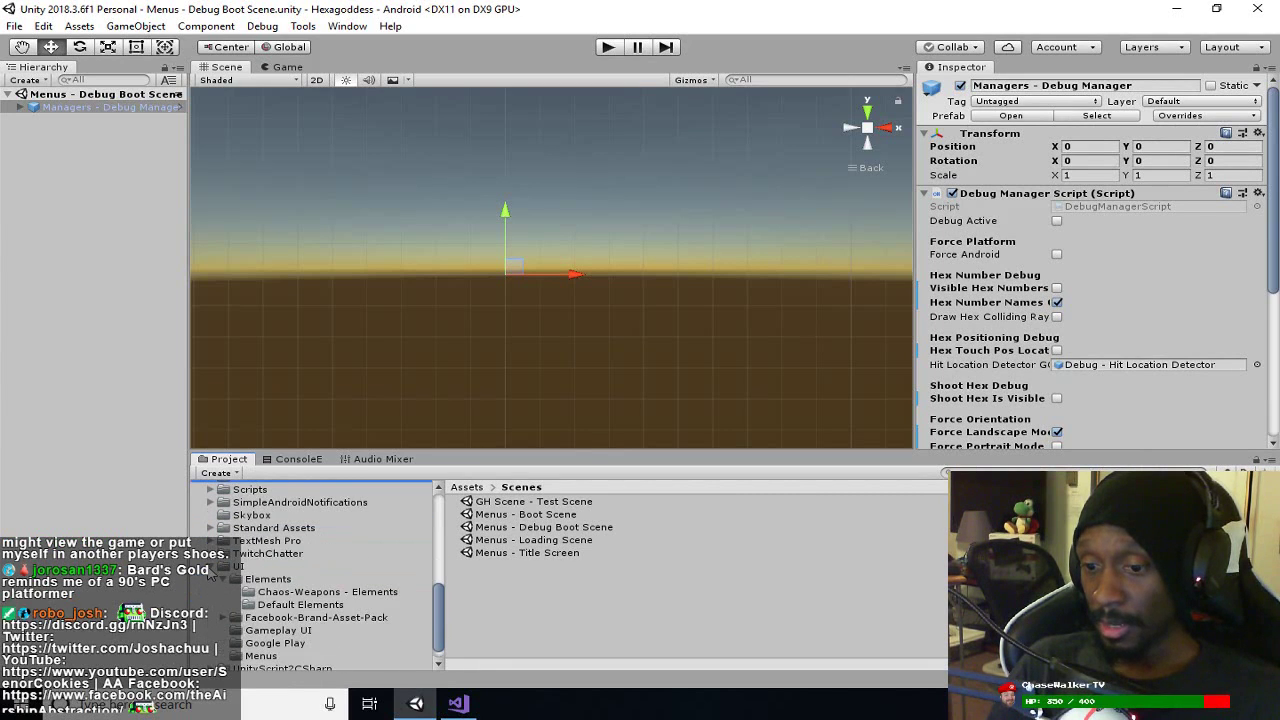
click(211, 568)
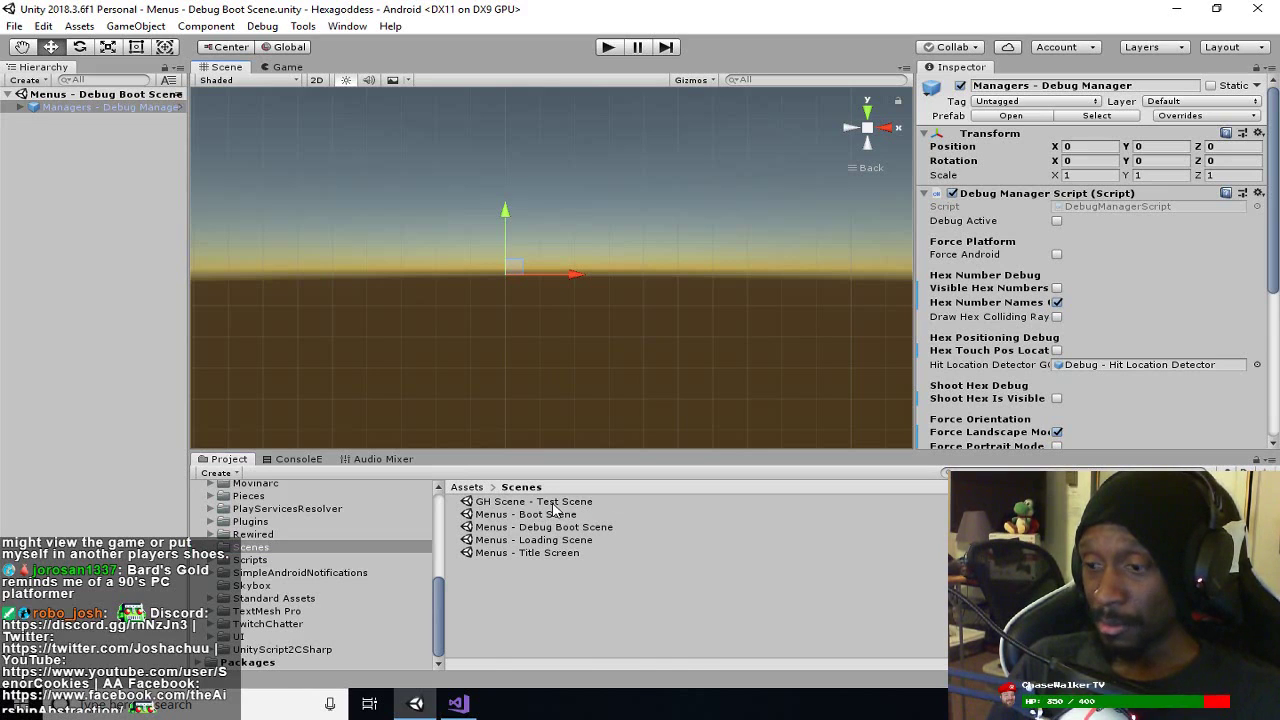
click(551, 506)
Step: Open GH Scene - Test Scene and zoom and pan the Scene view onto its canvas with the Hex Match Text label
double_click(552, 508)
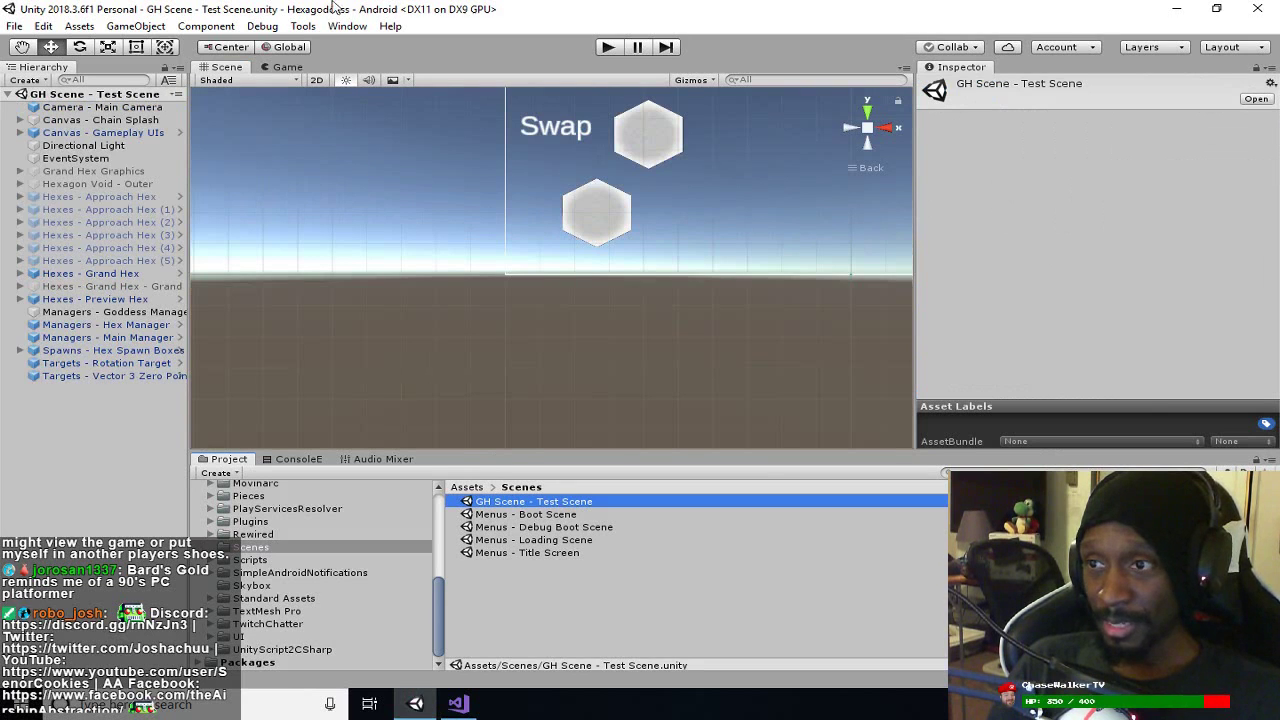
scroll(546, 244, down, 5)
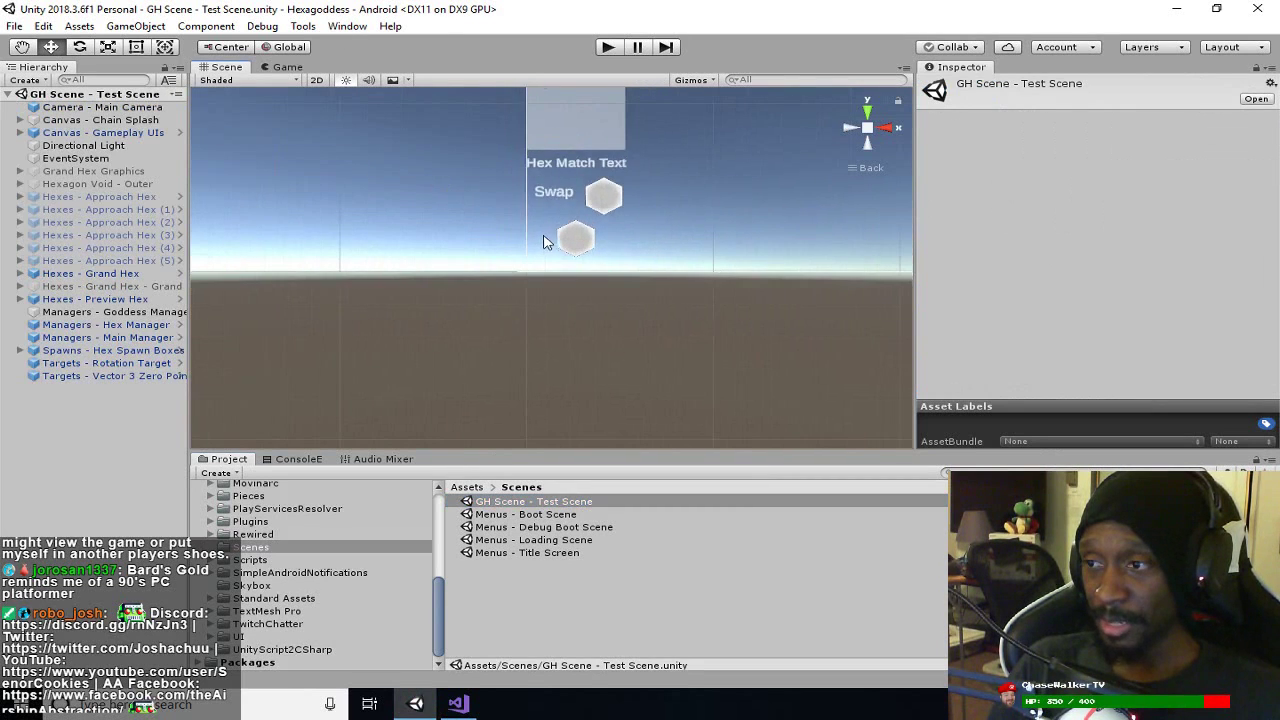
drag(545, 212, 536, 288)
scroll(449, 277, up, 6)
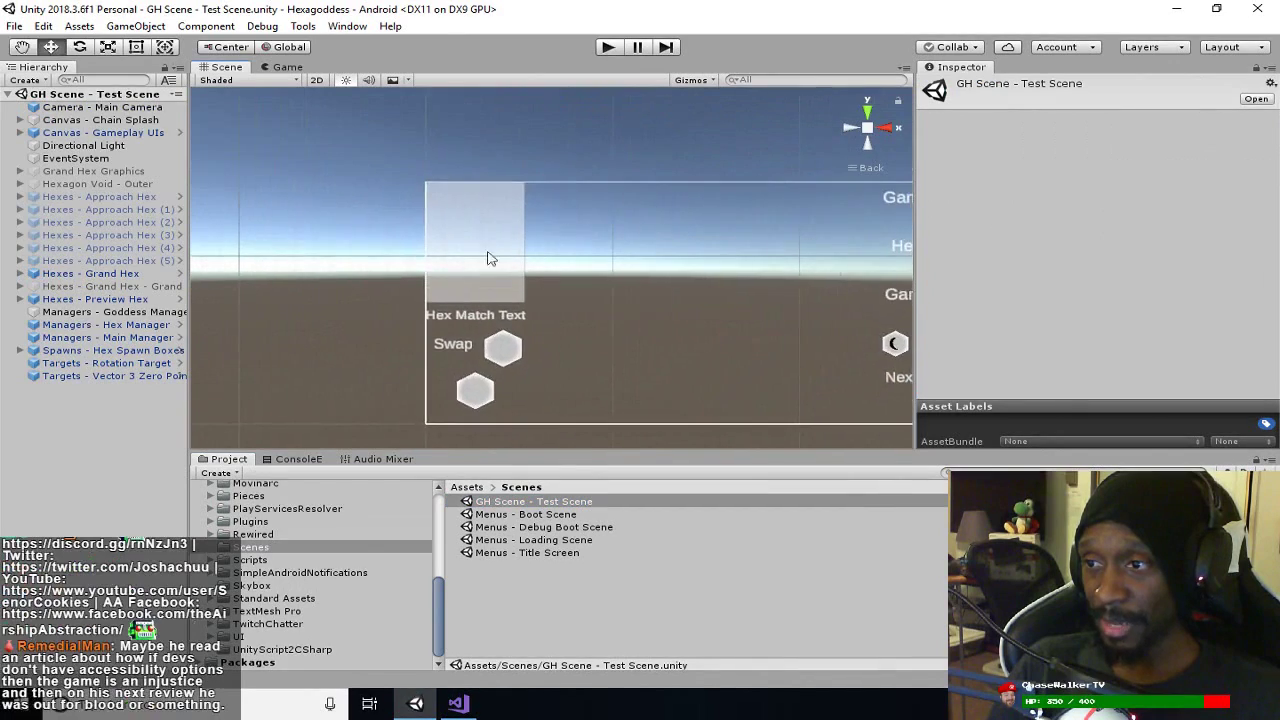
key(w)
scroll(449, 274, up, 4)
scroll(476, 177, up, 4)
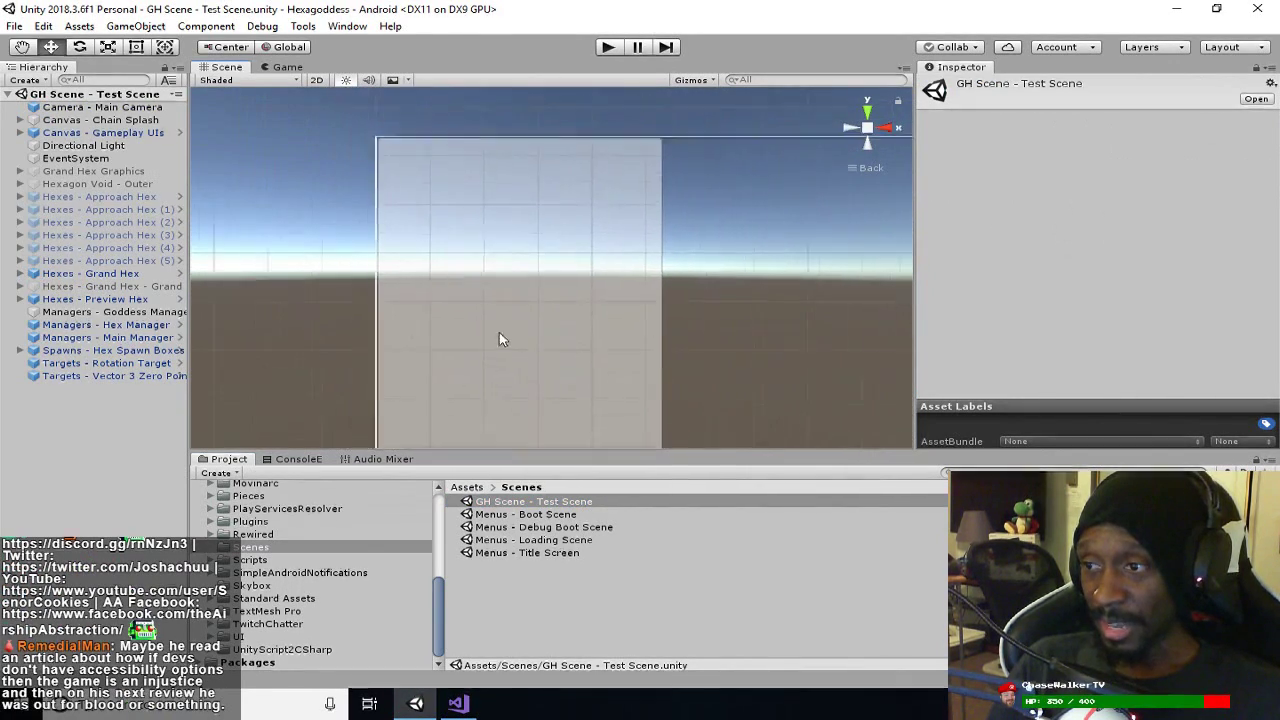
scroll(500, 234, down, 5)
drag(500, 234, 494, 263)
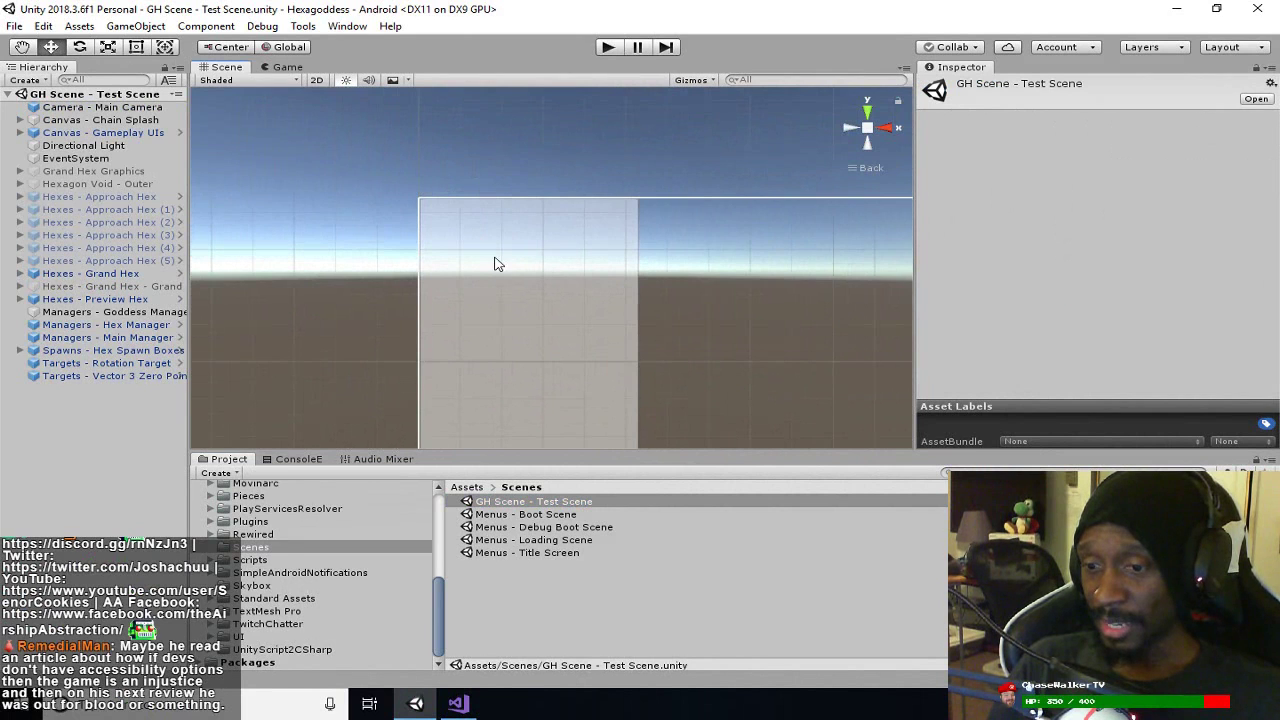
scroll(494, 263, down, 3)
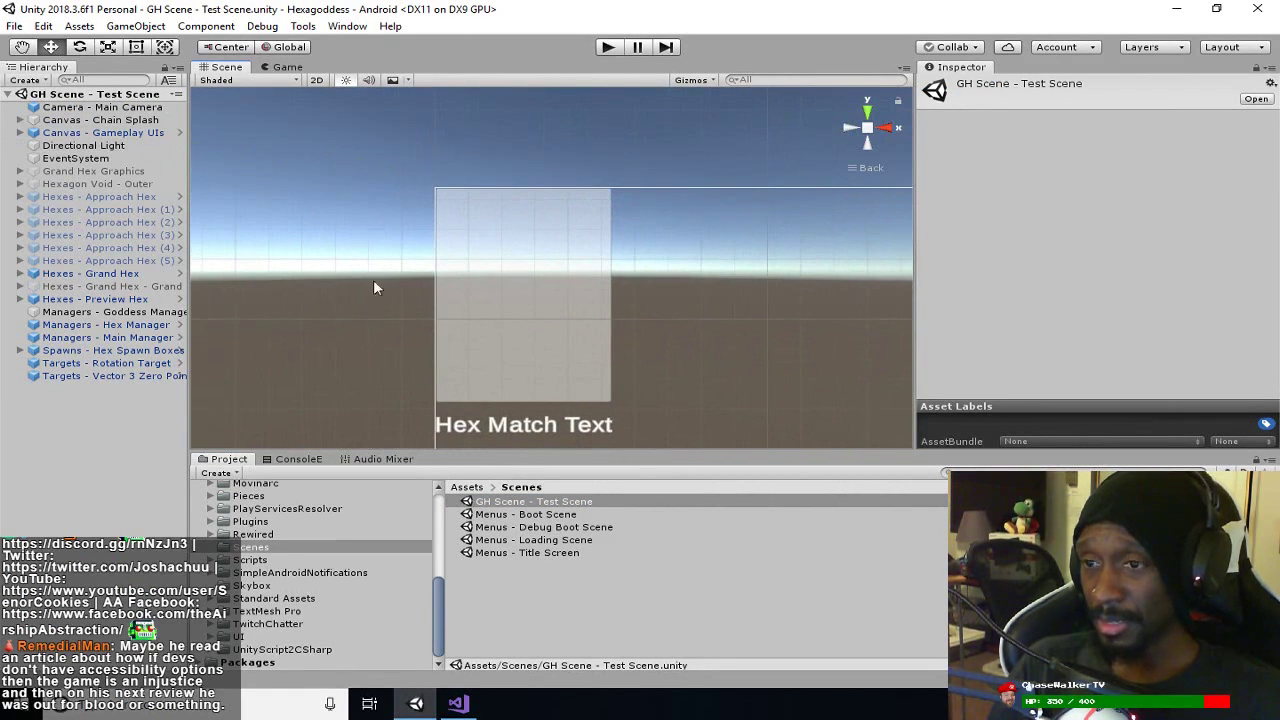
scroll(336, 581, up, 5)
scroll(336, 586, down, 5)
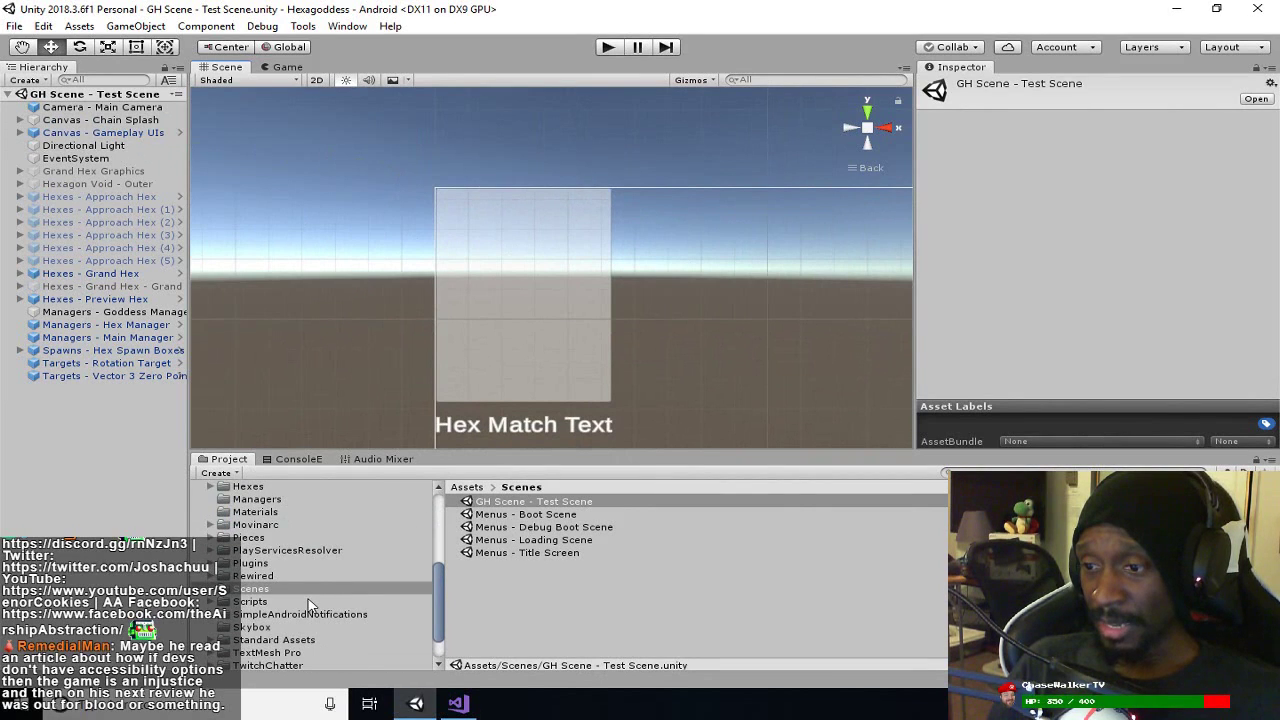
scroll(330, 590, up, 5)
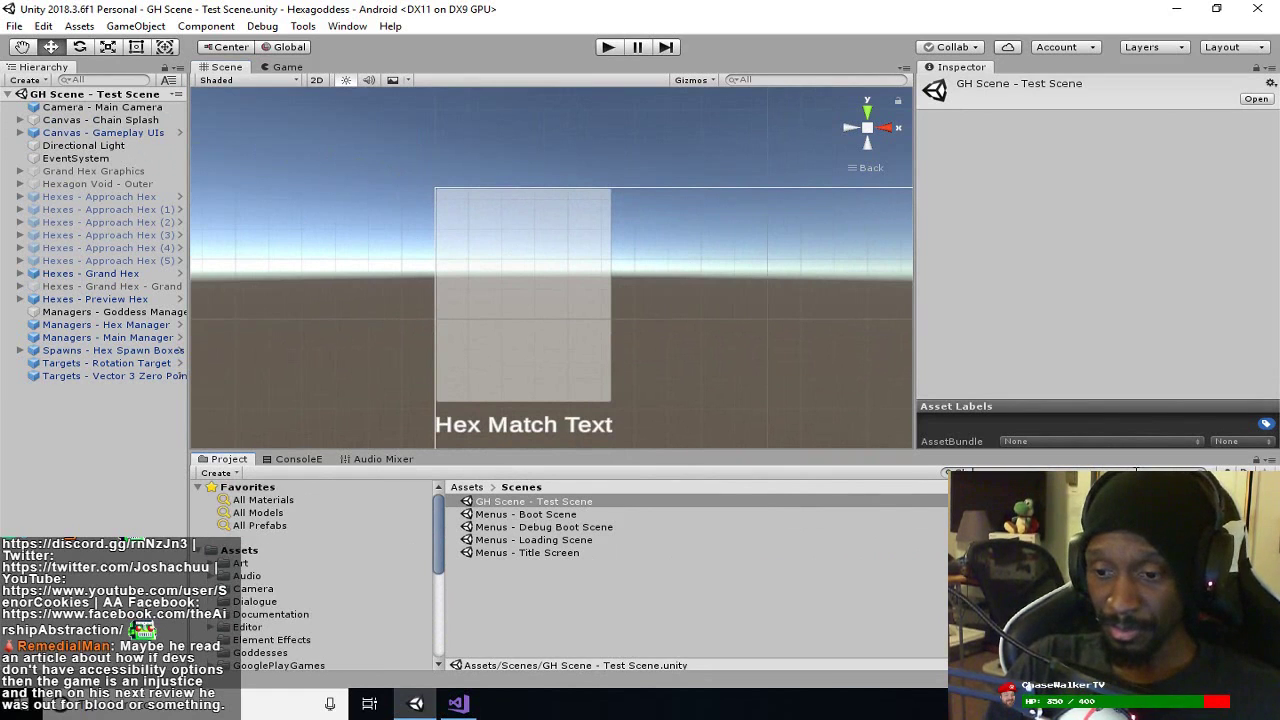
Step: Search the project assets for 'cherry' and select the Cherry Sundae model
click(1136, 470)
text(cherry)
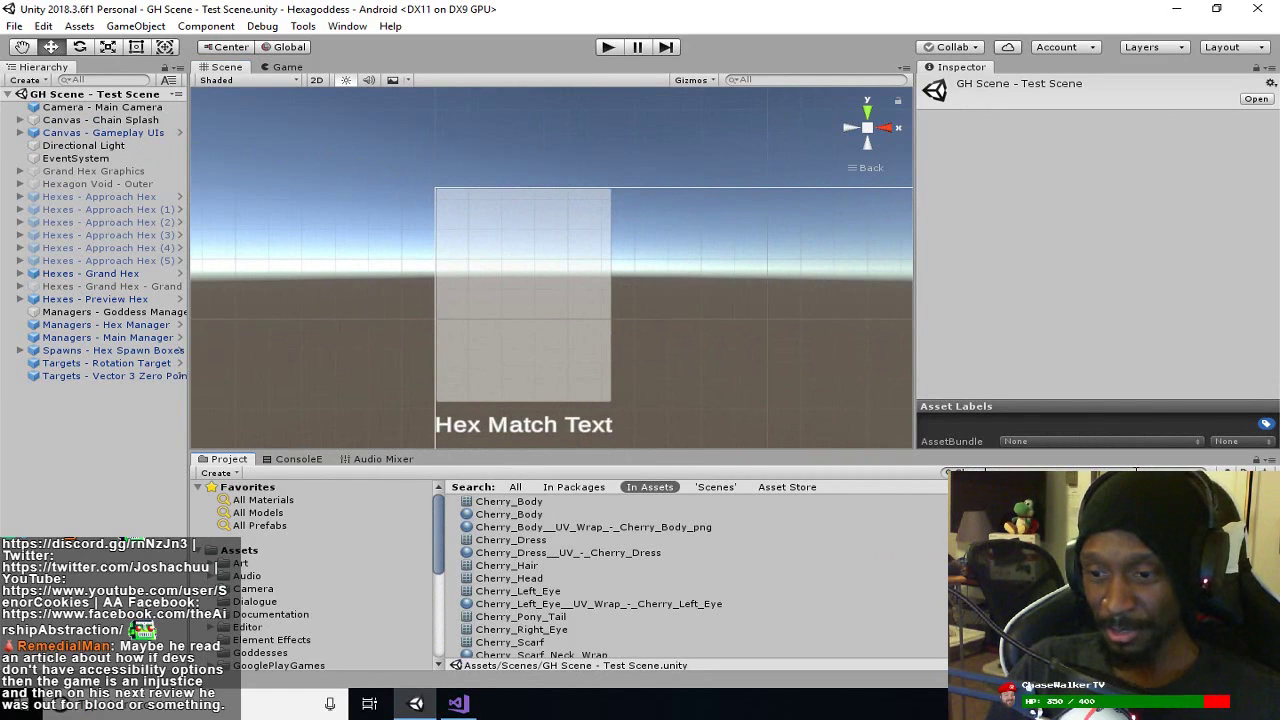
scroll(762, 546, down, 3)
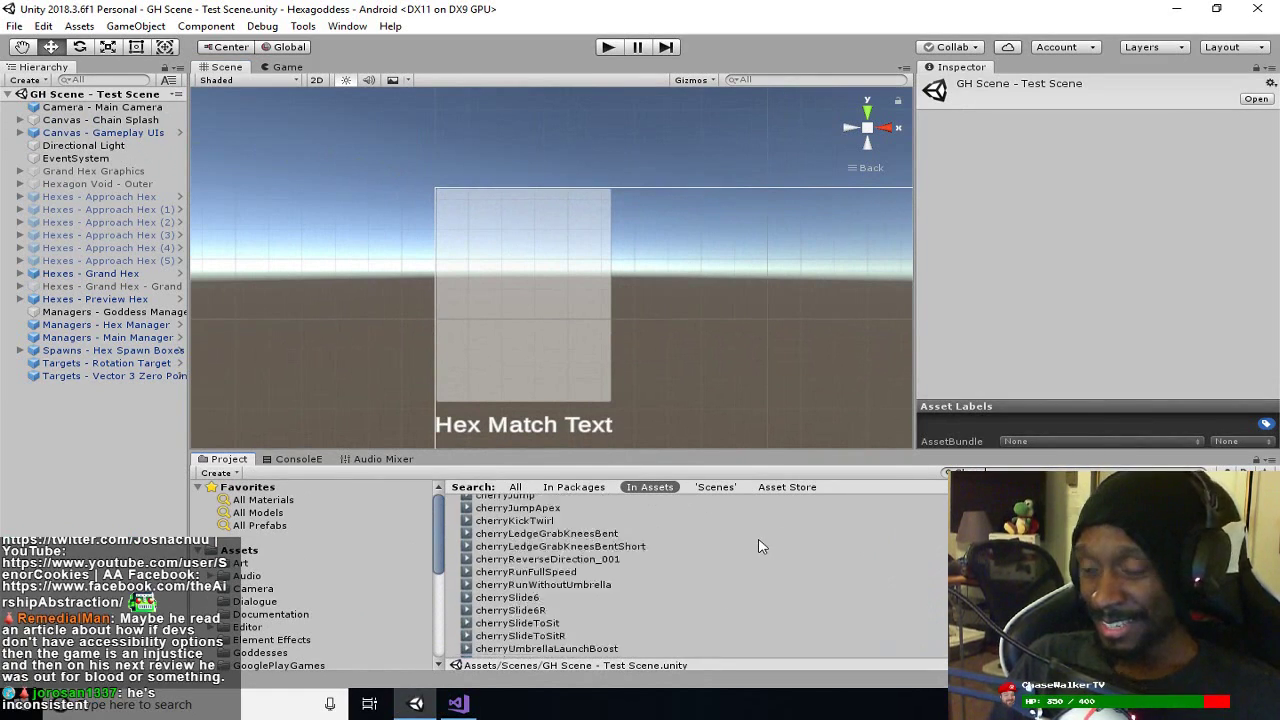
scroll(759, 546, down, 3)
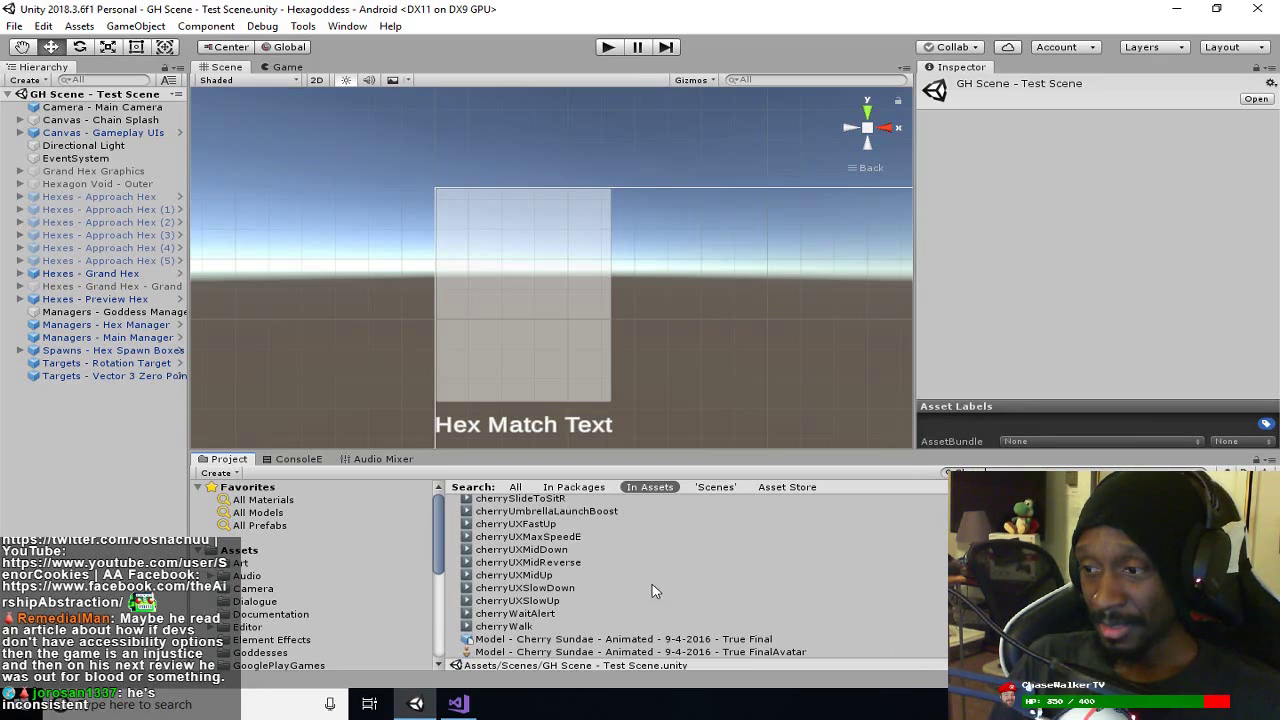
click(588, 641)
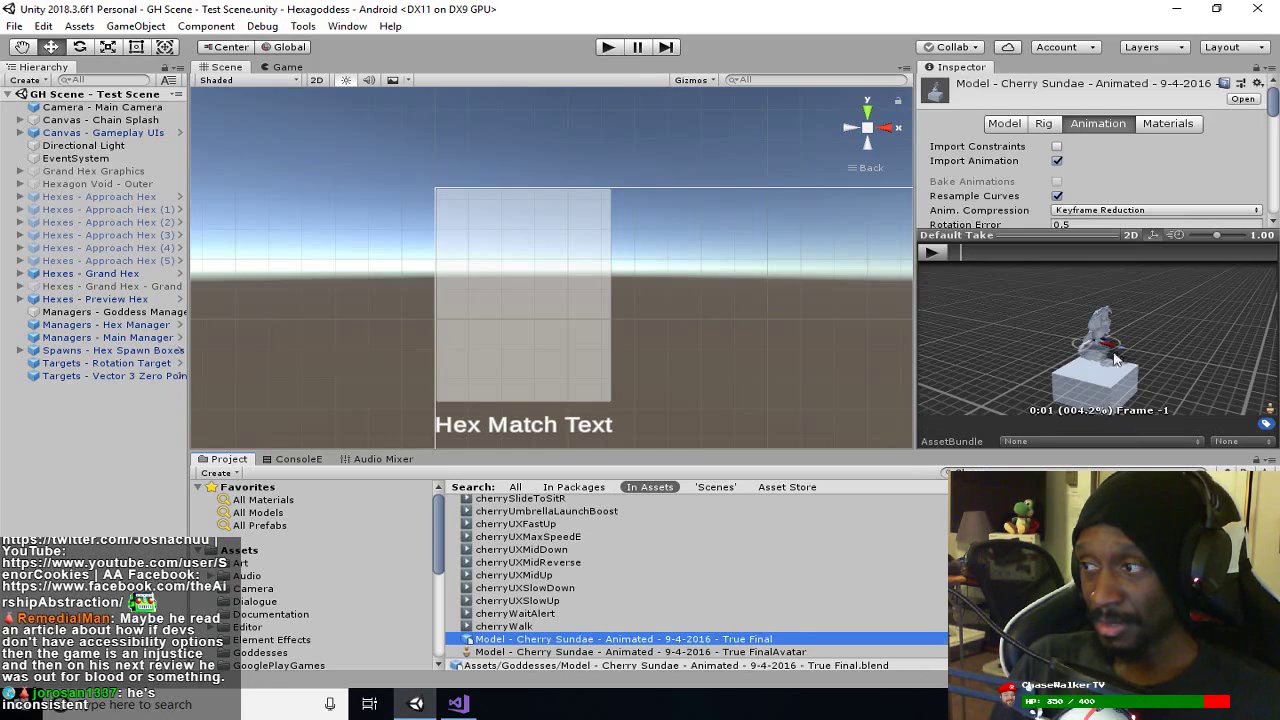
Step: Enlarge and orbit the model preview, then play and stop its default animation
drag(975, 330, 572, 259)
drag(802, 232, 818, 100)
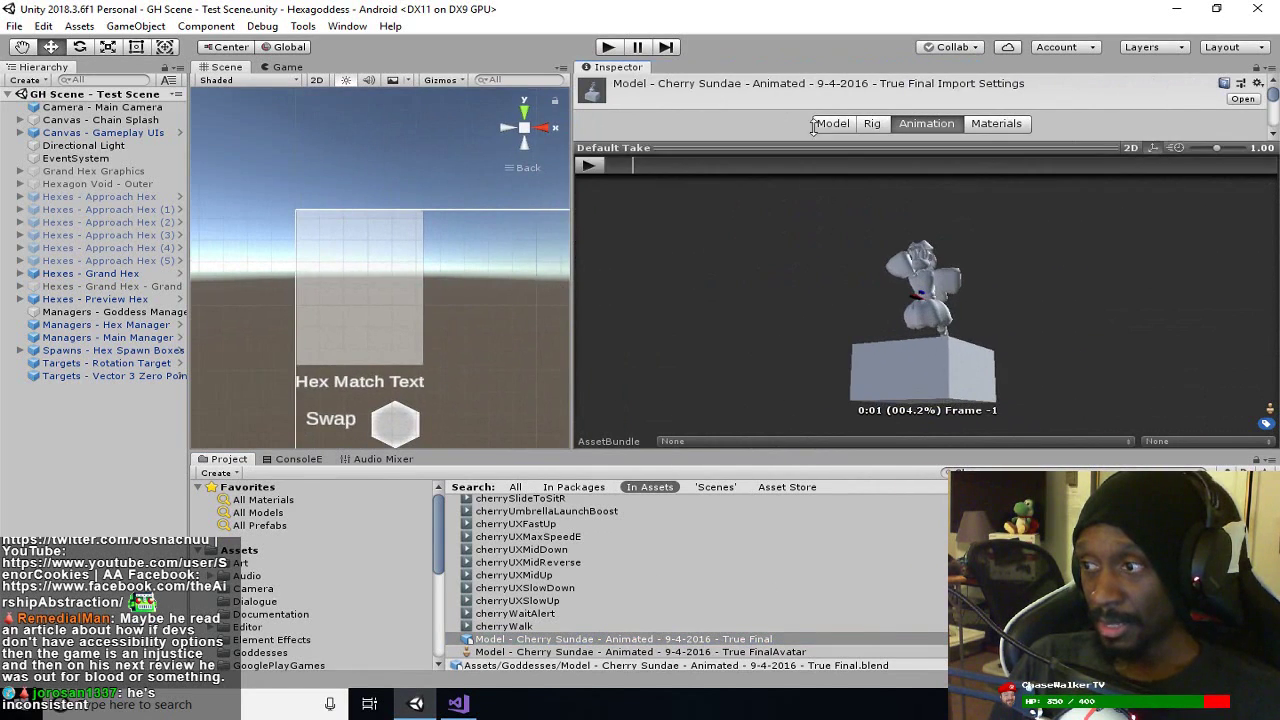
drag(877, 247, 942, 291)
scroll(932, 308, up, 4)
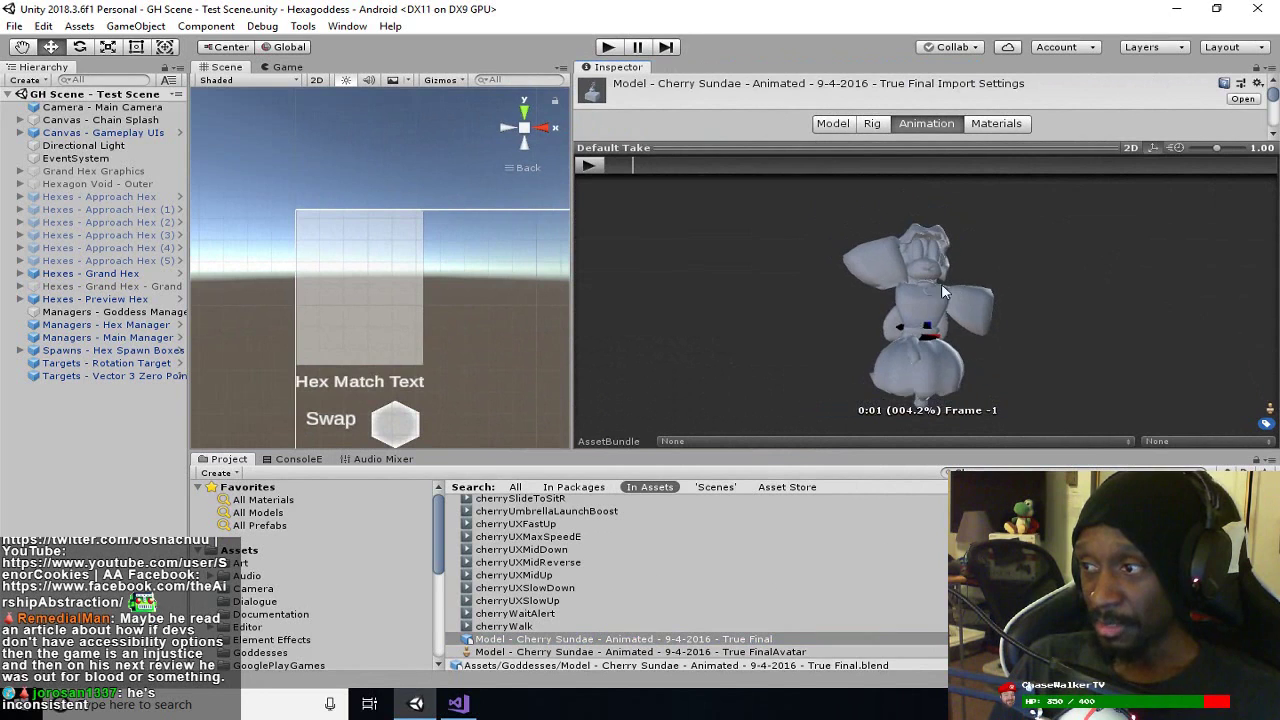
click(592, 168)
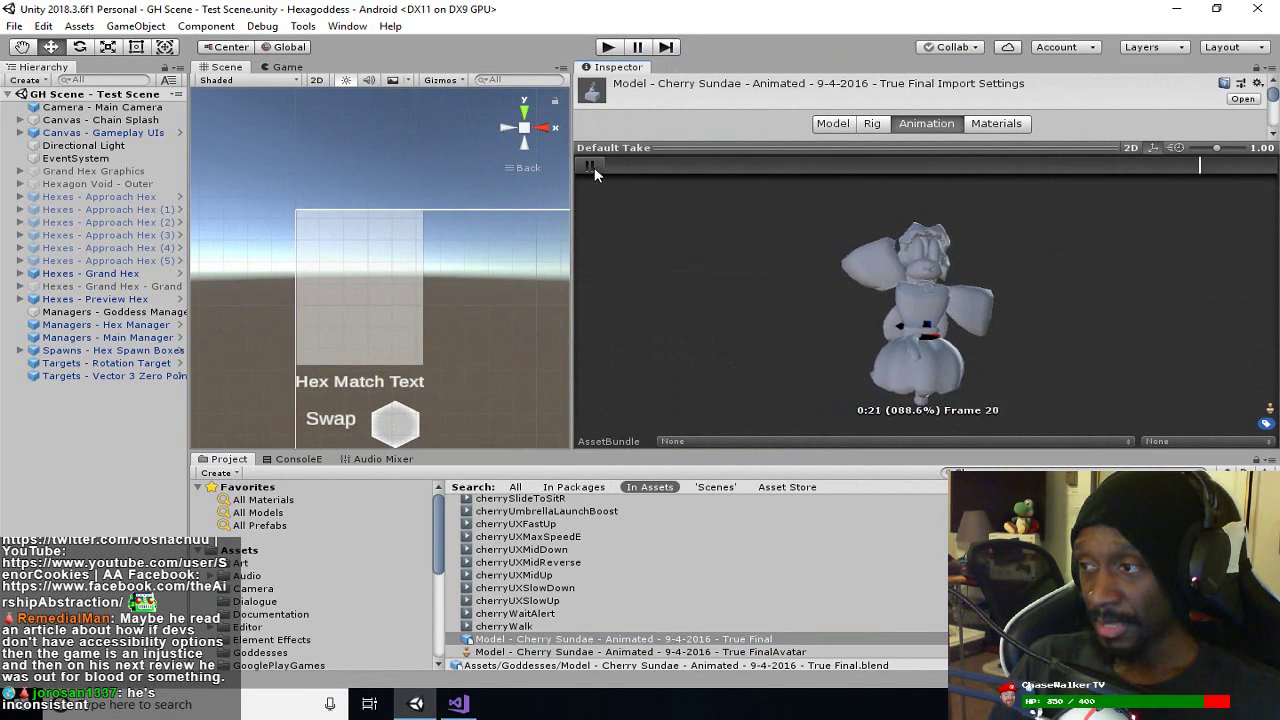
click(591, 167)
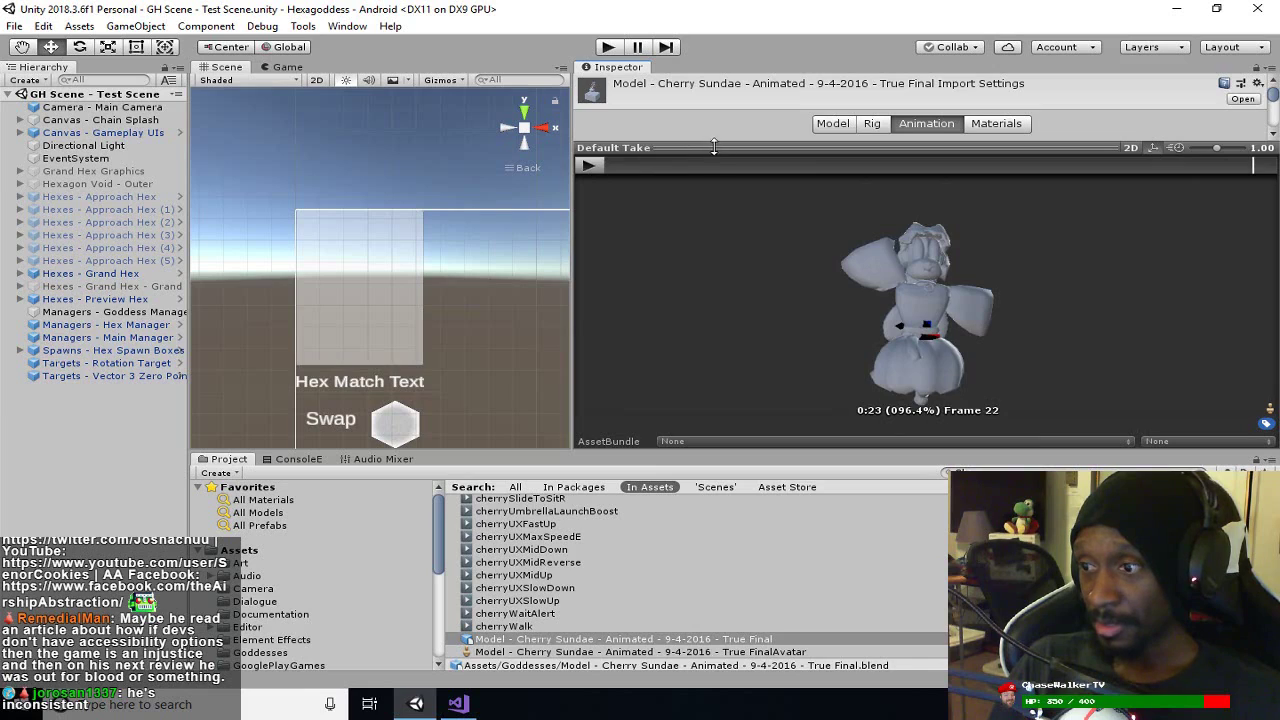
Step: Preview and play the cherryIdle animation clip
drag(716, 155, 745, 308)
scroll(755, 248, down, 10)
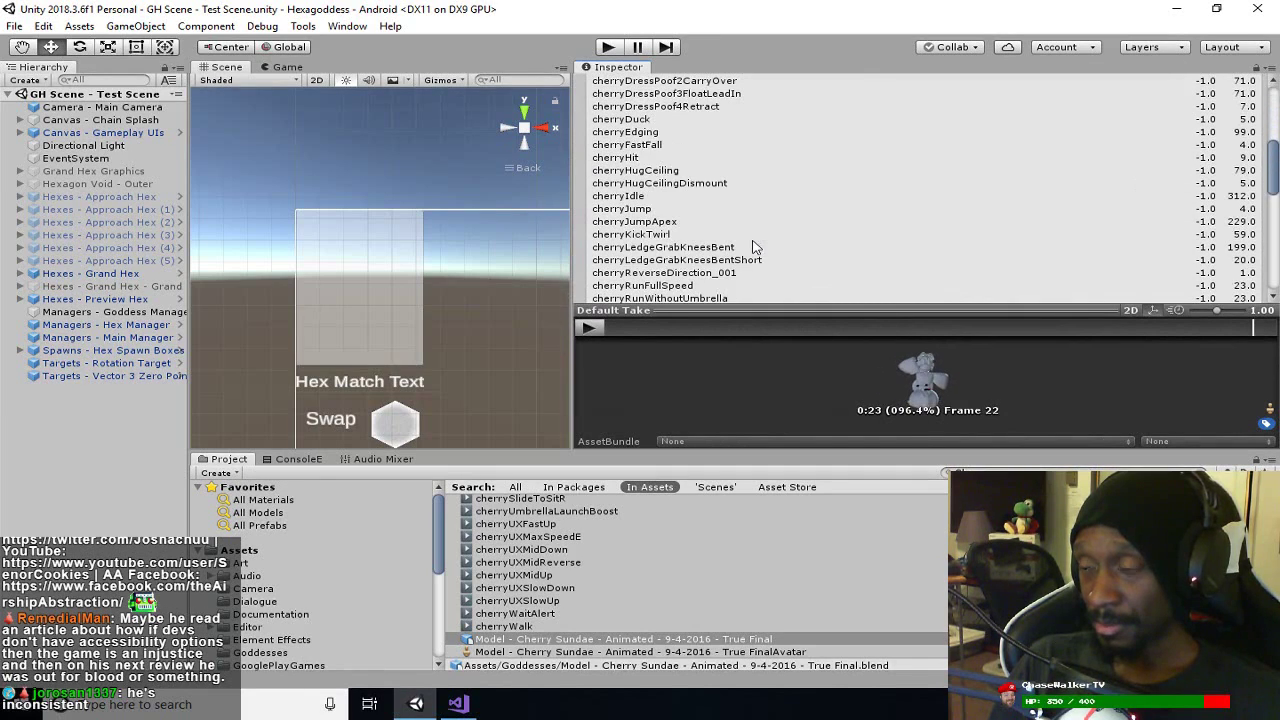
click(731, 196)
drag(718, 310, 725, 147)
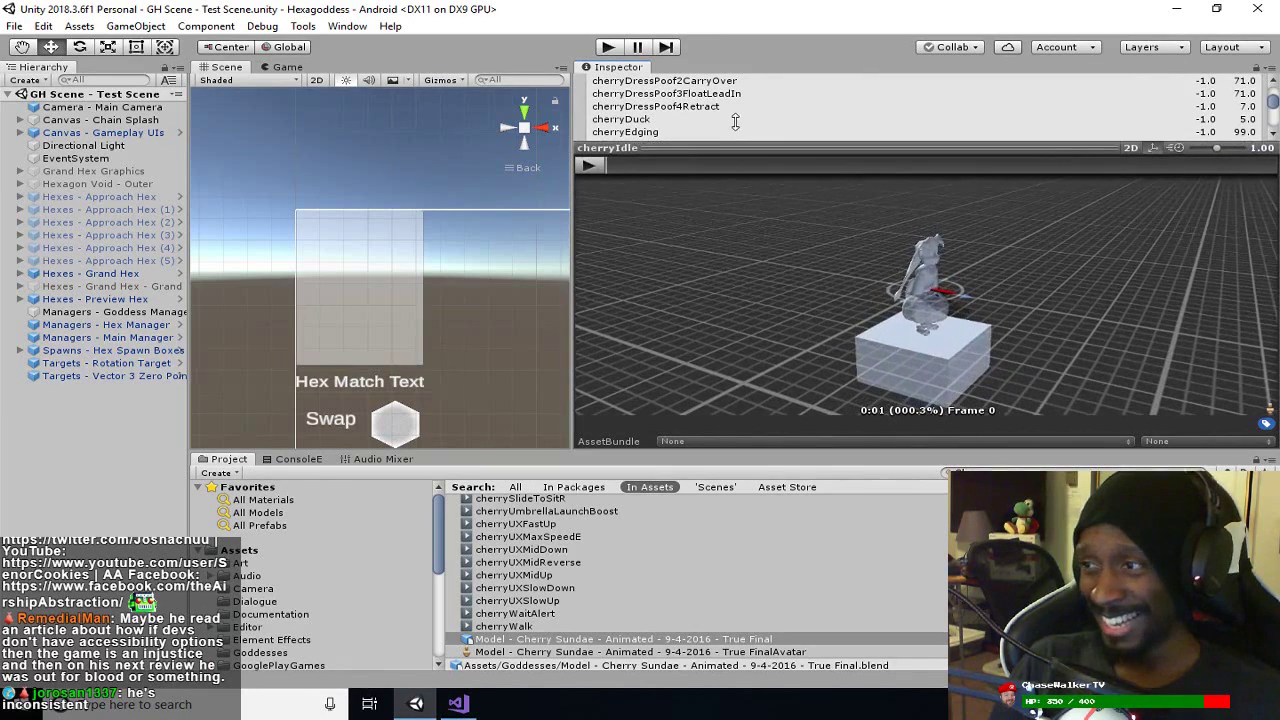
click(588, 165)
drag(760, 300, 779, 227)
scroll(860, 283, up, 5)
Step: Preview and play the cherryLedgeGrabKneesBentShort clip, then resize the clip list and scene view
click(683, 119)
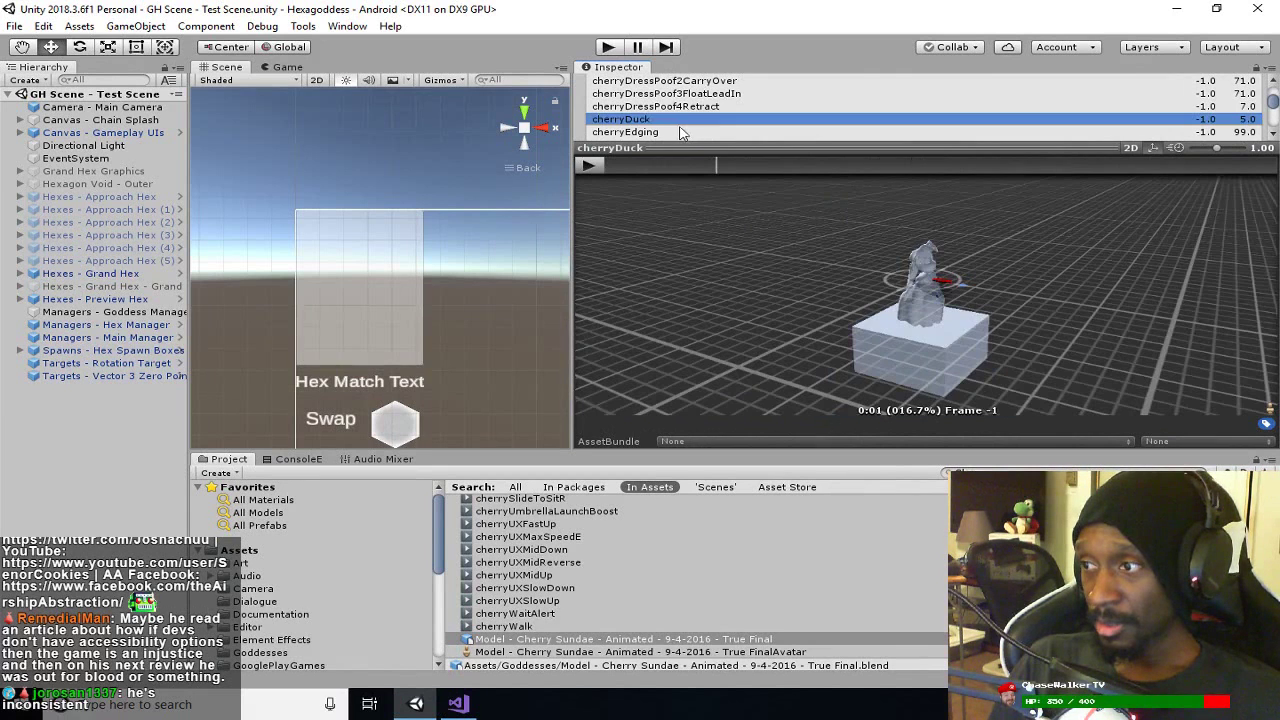
scroll(688, 125, down, 4)
click(692, 116)
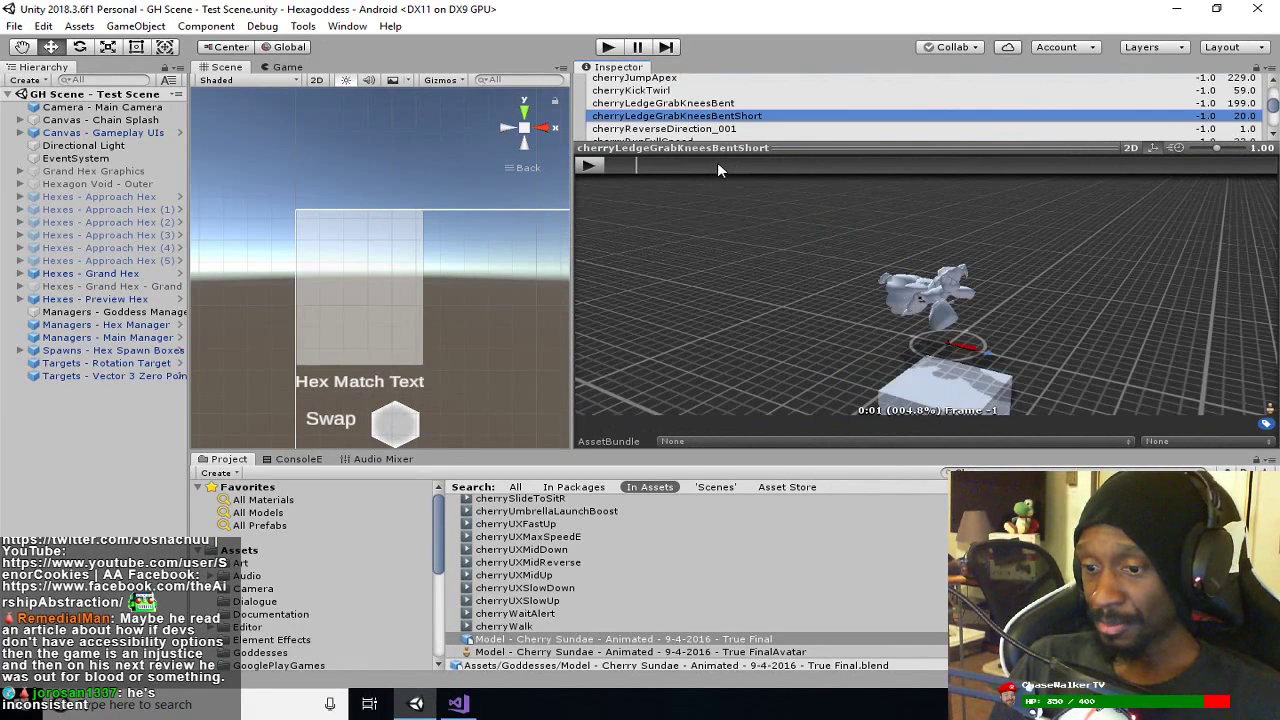
click(586, 166)
drag(677, 212, 884, 270)
click(589, 166)
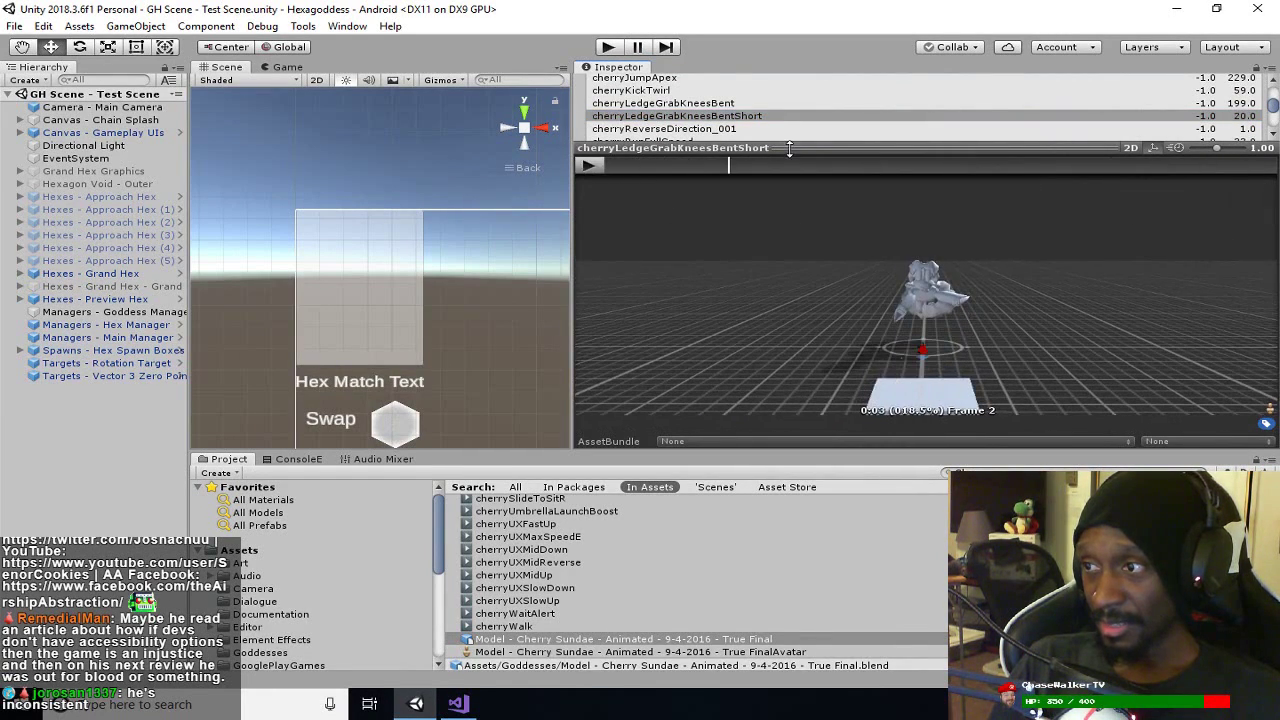
drag(789, 148, 847, 302)
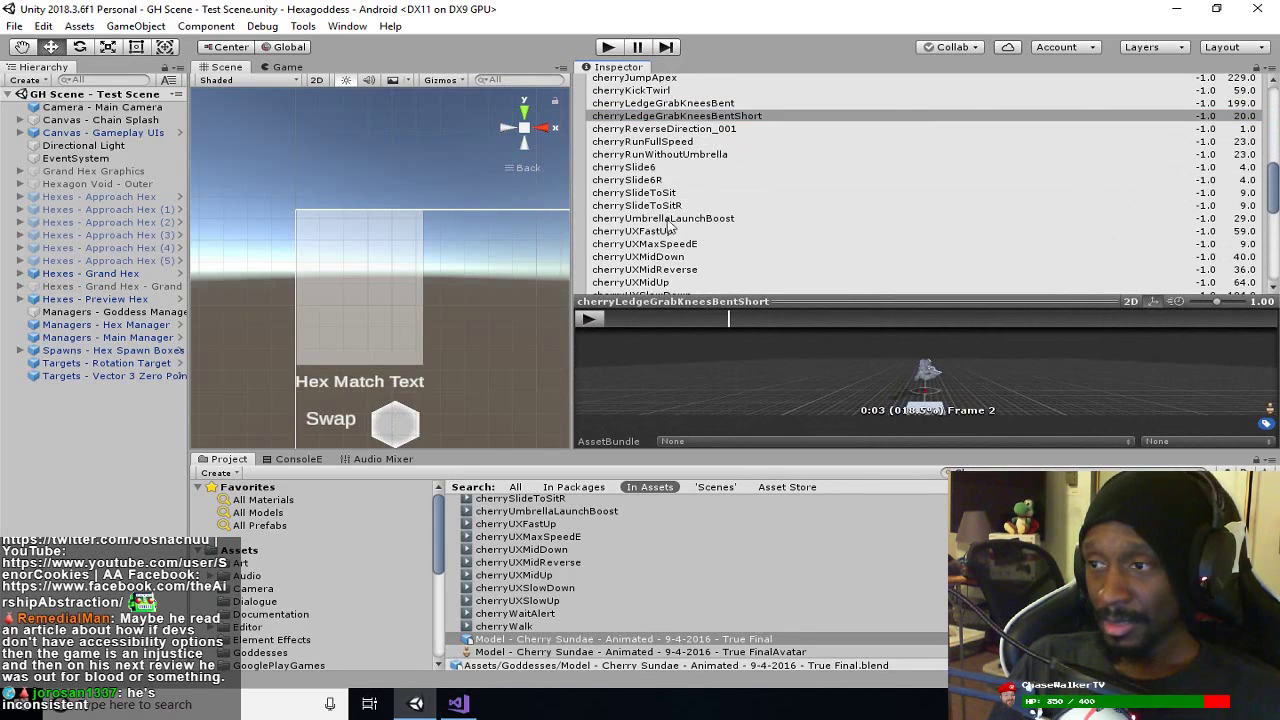
drag(572, 225, 960, 192)
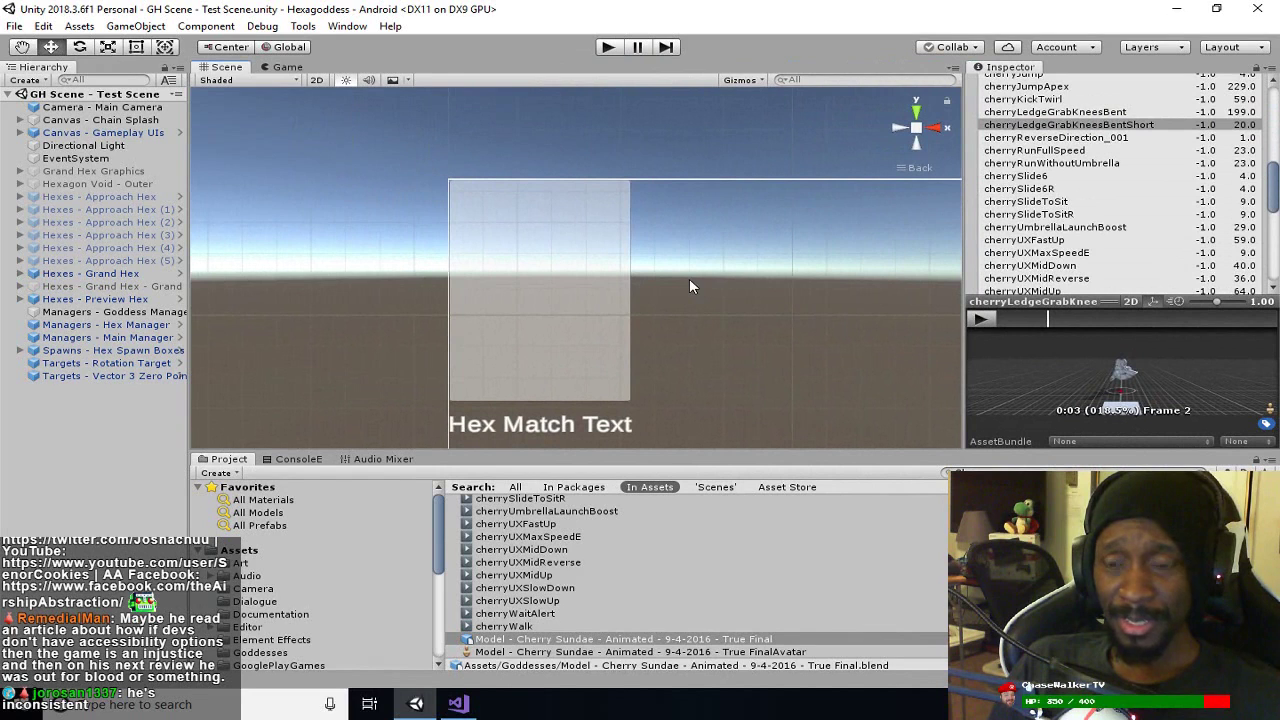
Step: Locate and select the Goddess Section panel in a widened Hierarchy
scroll(685, 275, up, 5)
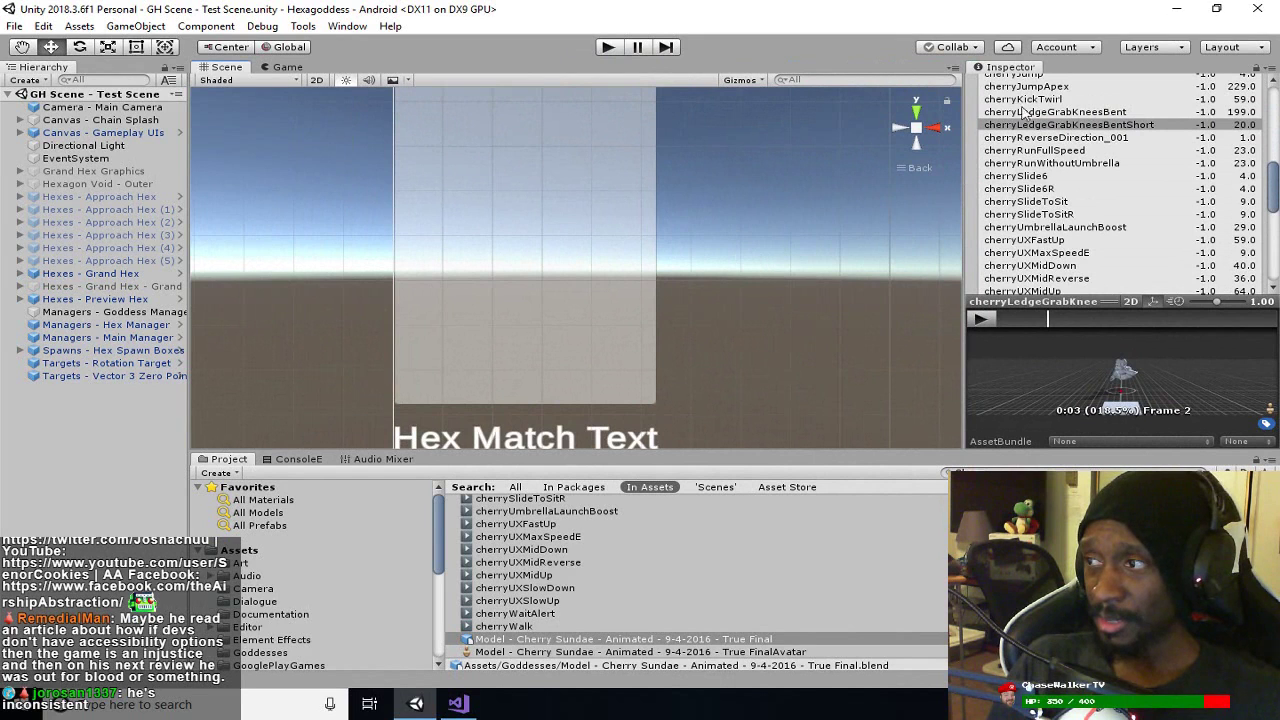
scroll(1030, 128, up, 5)
scroll(571, 266, down, 3)
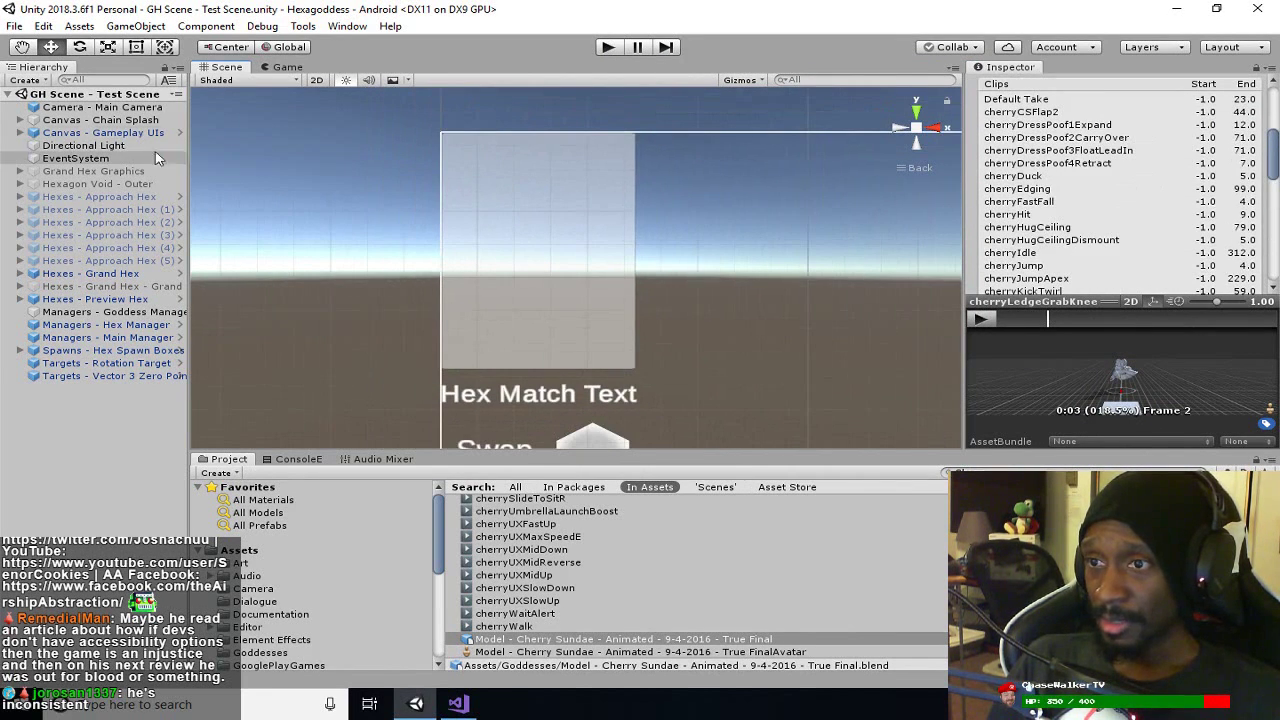
click(506, 231)
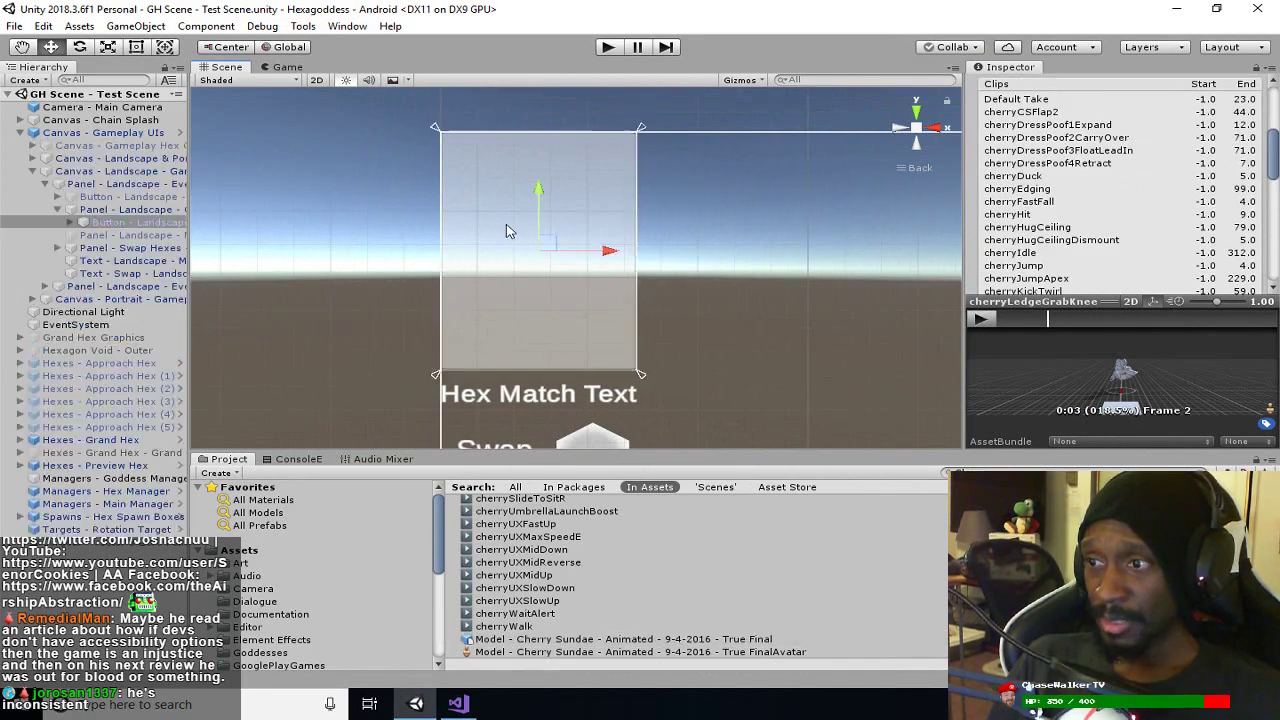
drag(190, 193, 390, 193)
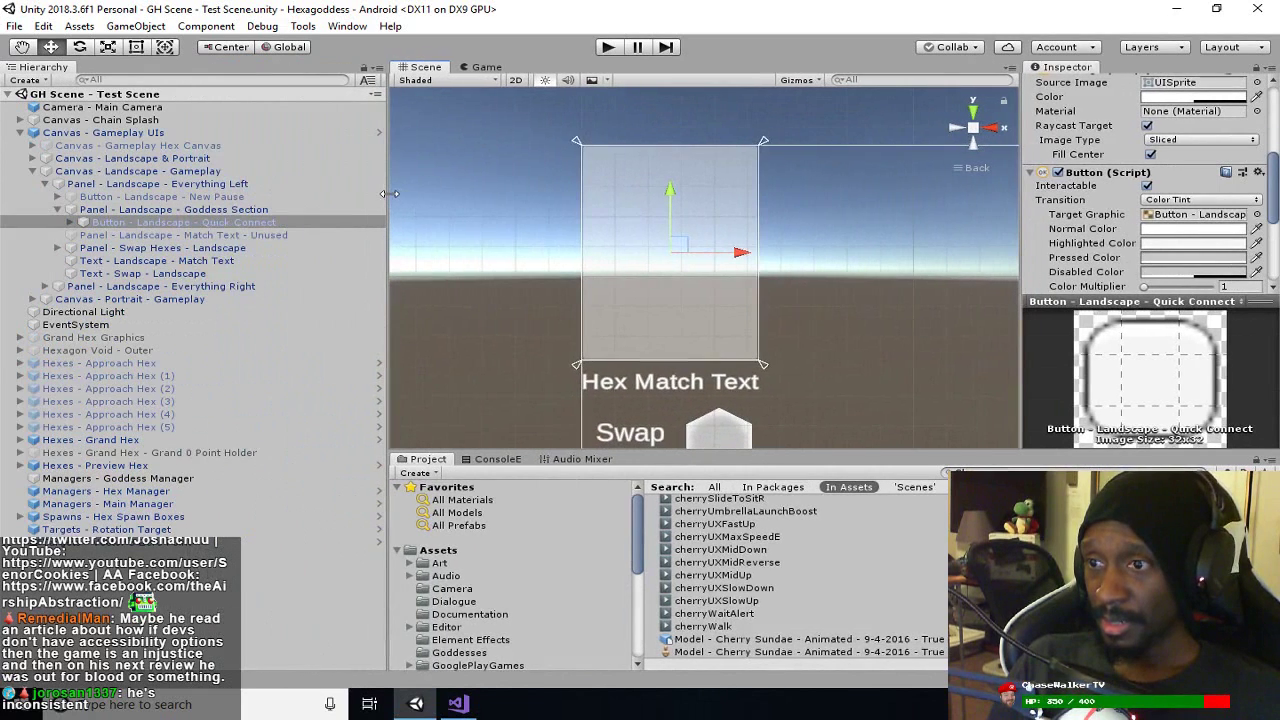
click(180, 211)
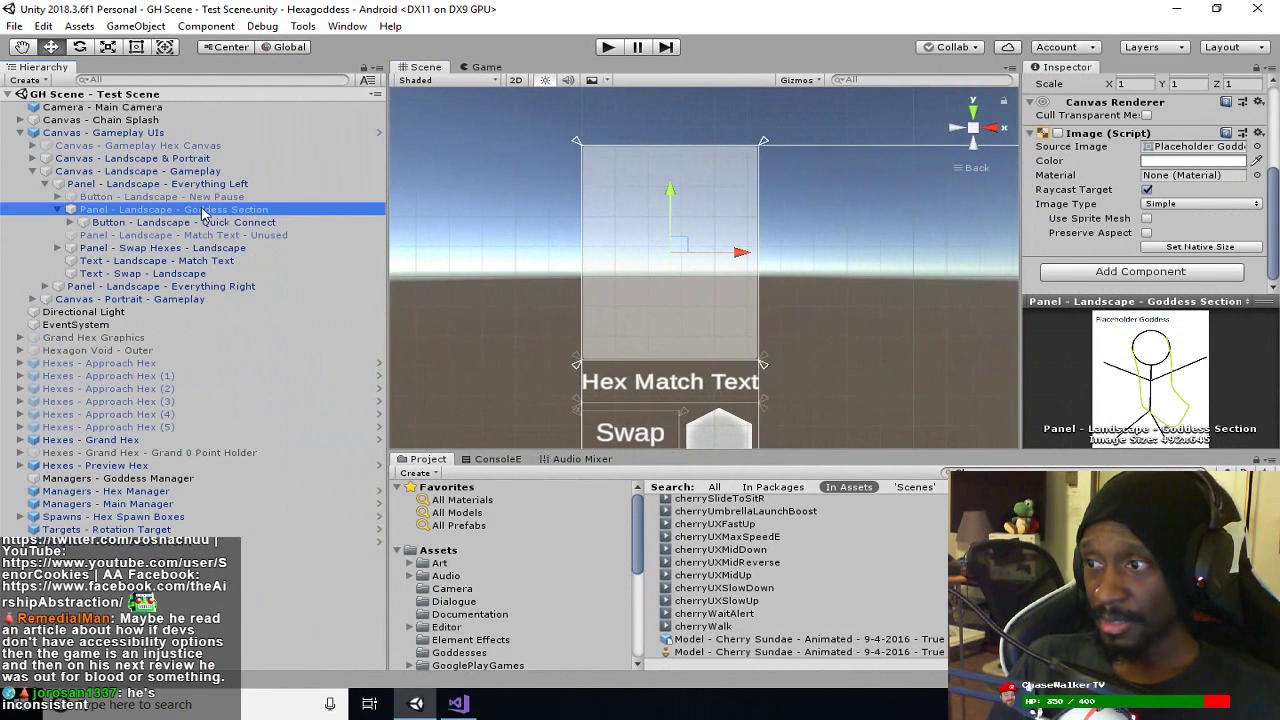
drag(202, 212, 328, 223)
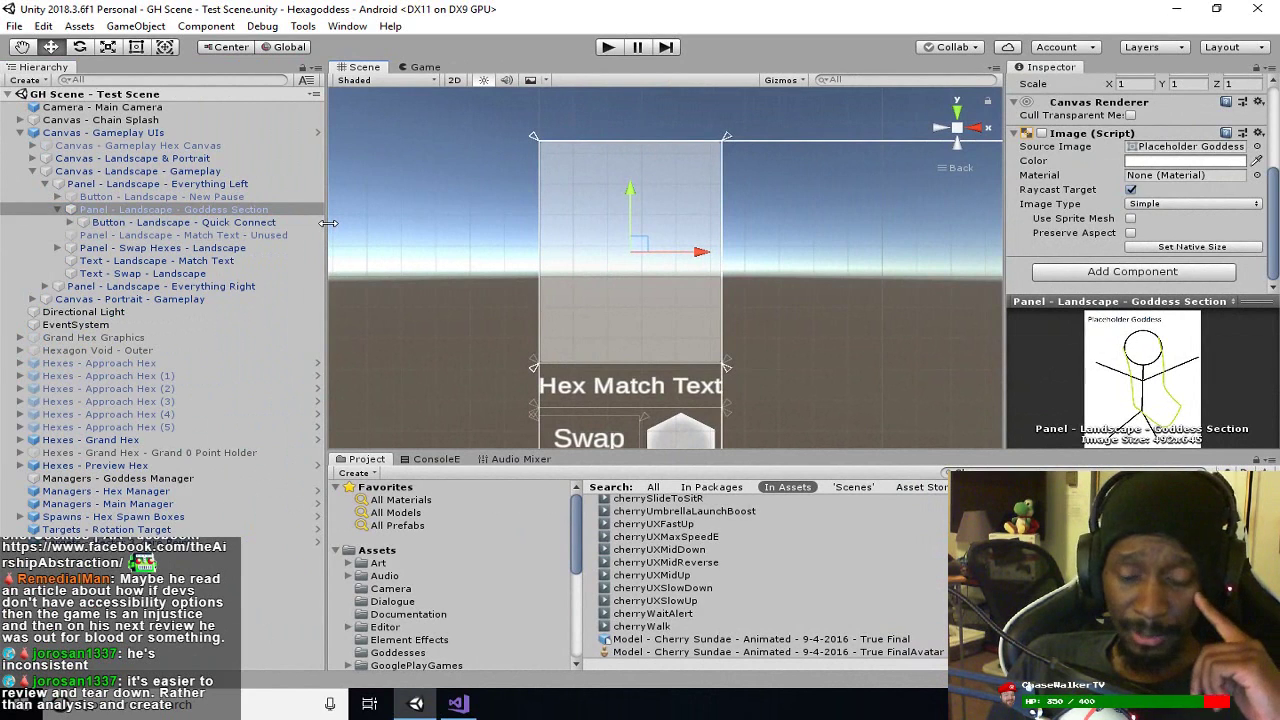
Step: Save the scene and the project, then select Canvas - Gameplay UIs
click(14, 26)
click(40, 86)
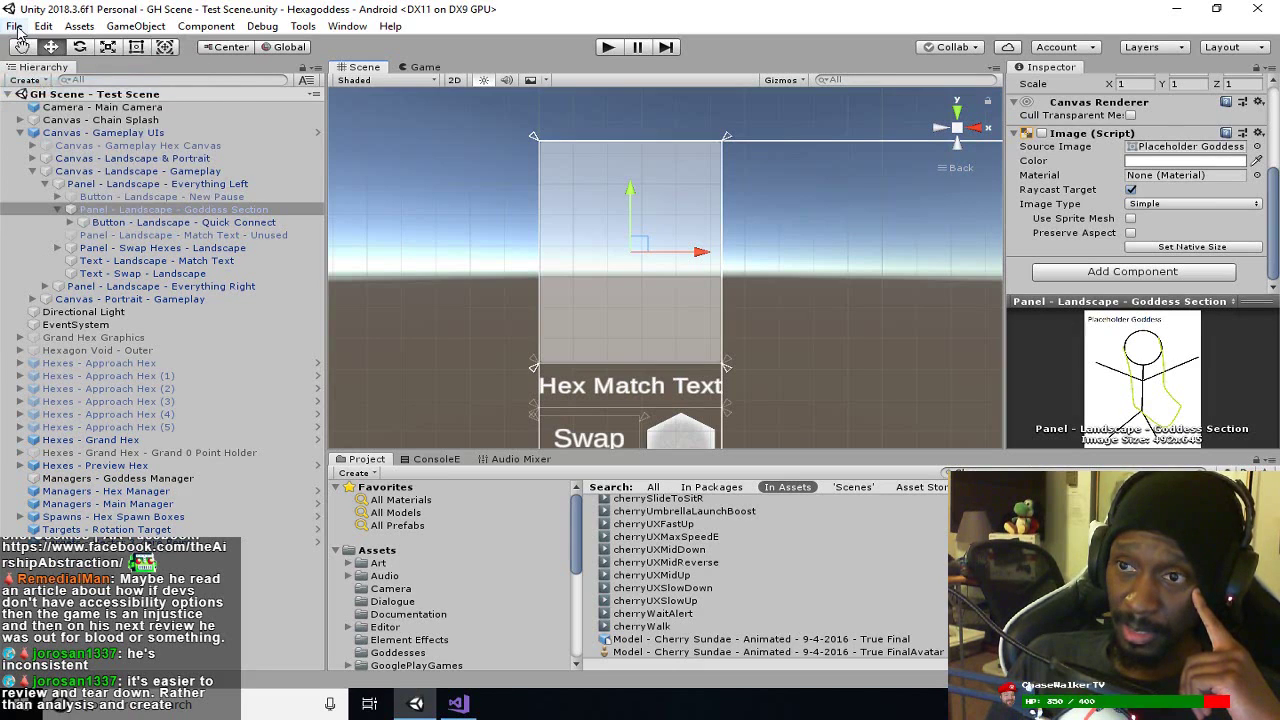
click(14, 26)
click(57, 162)
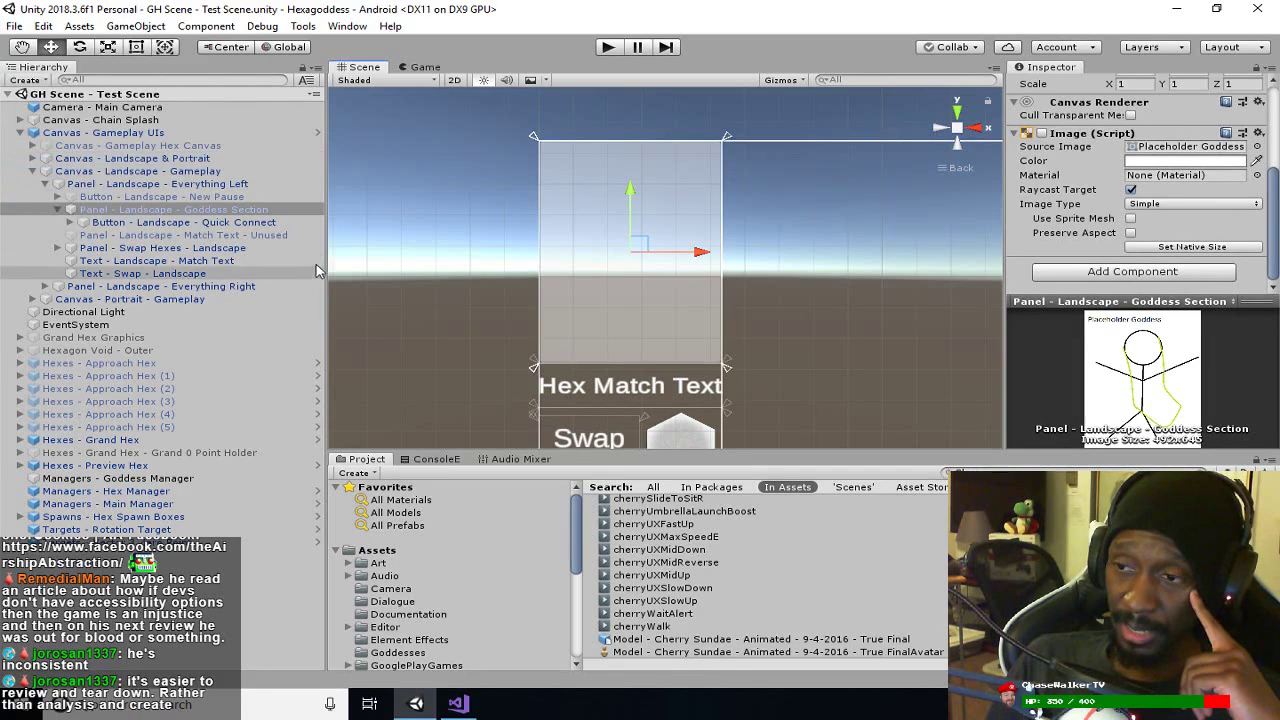
drag(323, 255, 297, 262)
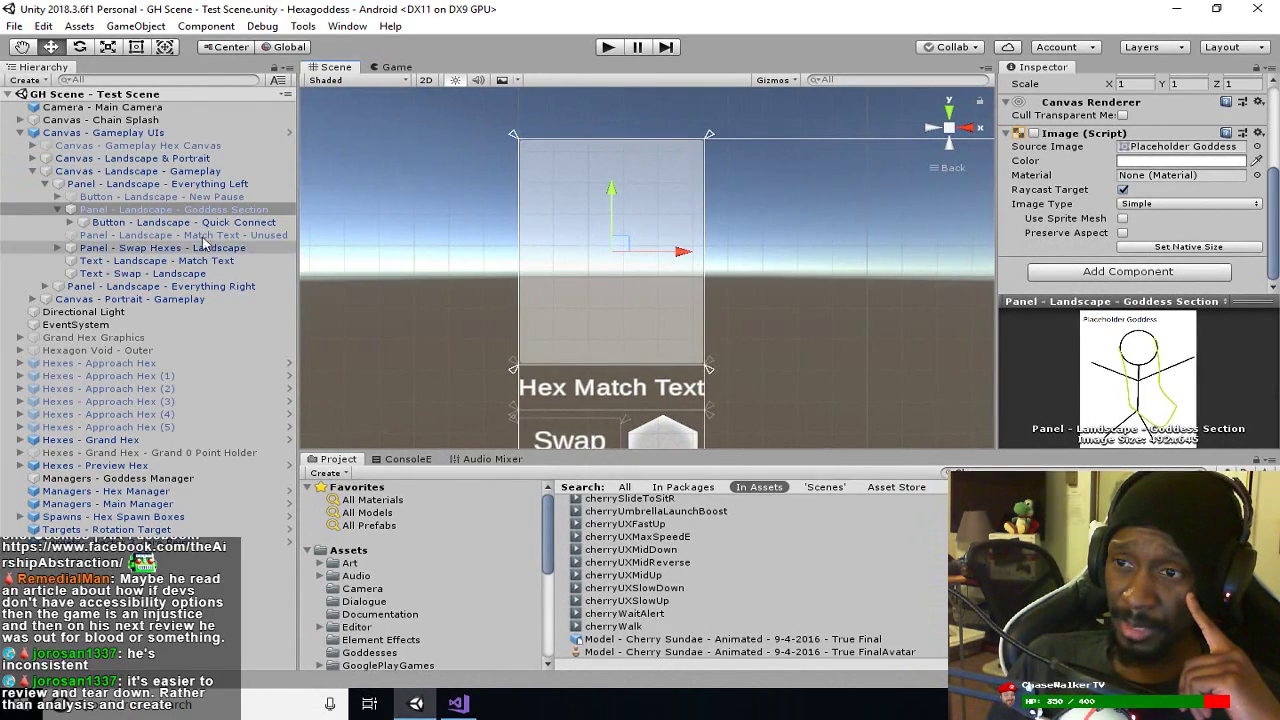
click(128, 133)
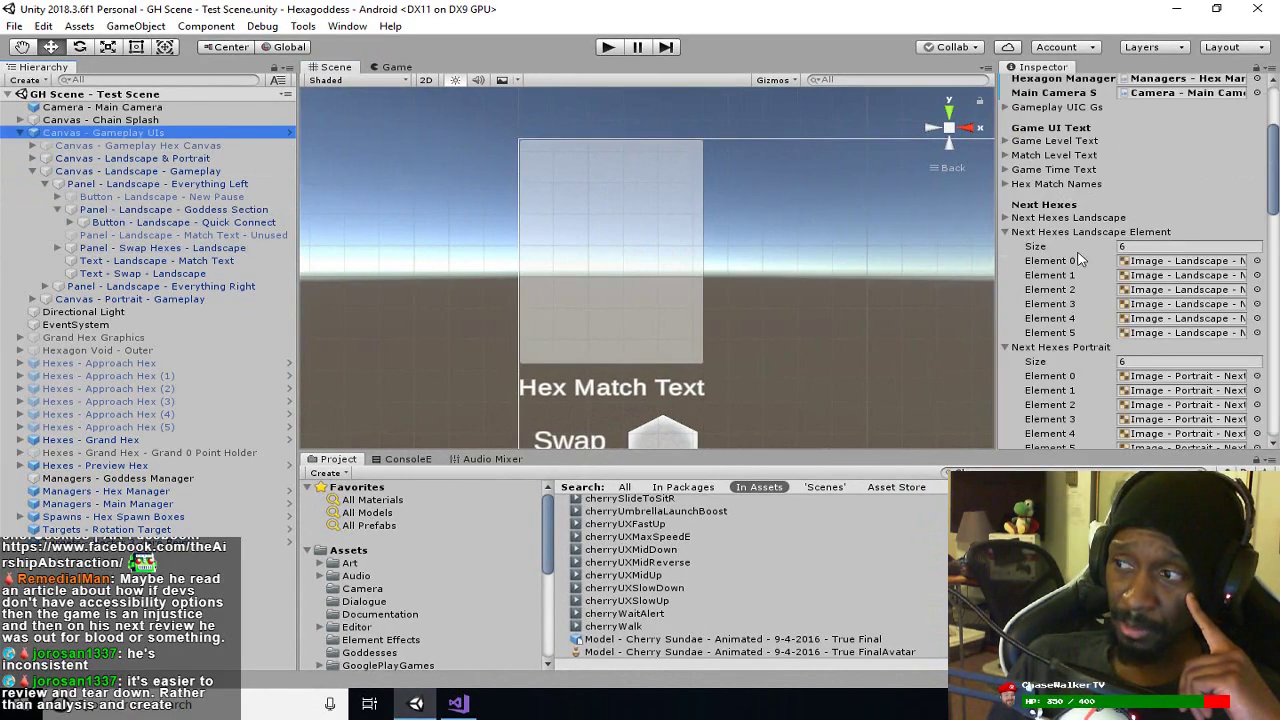
Step: Open GameplayUIScript in Visual Studio via Edit Script on the Gameplay UI Script component
scroll(1080, 258, up, 4)
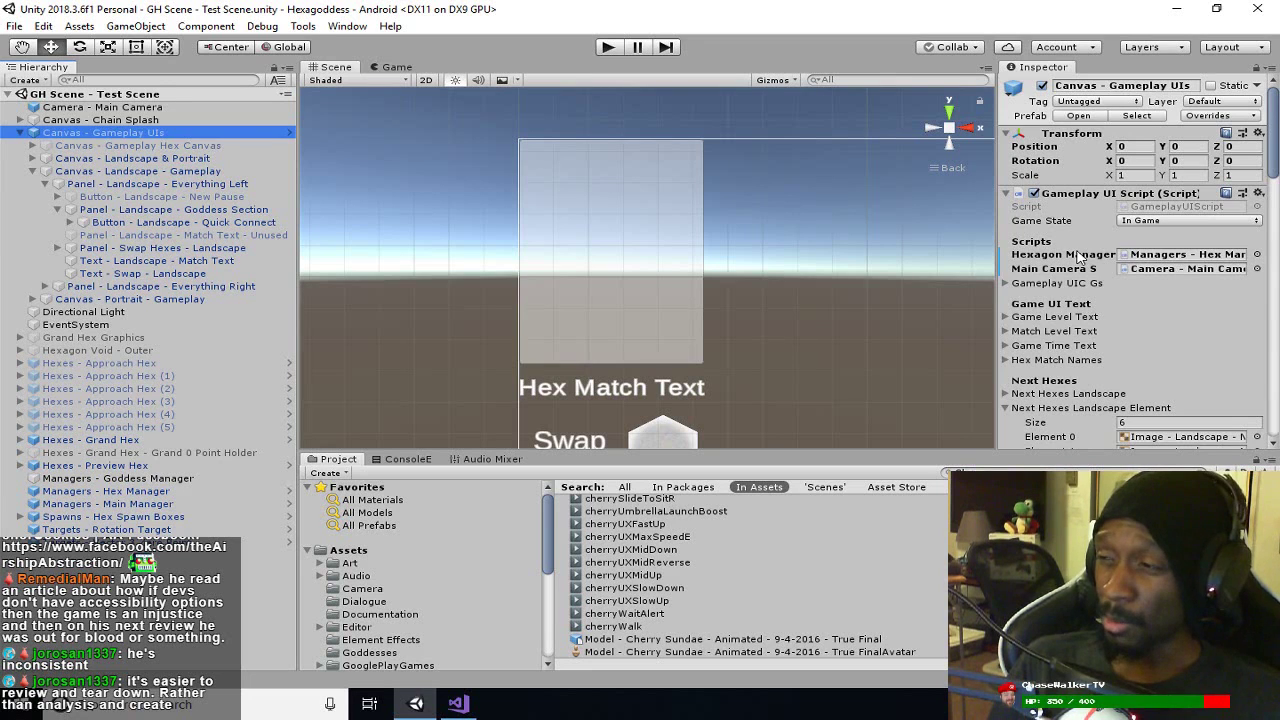
scroll(1080, 320, down, 10)
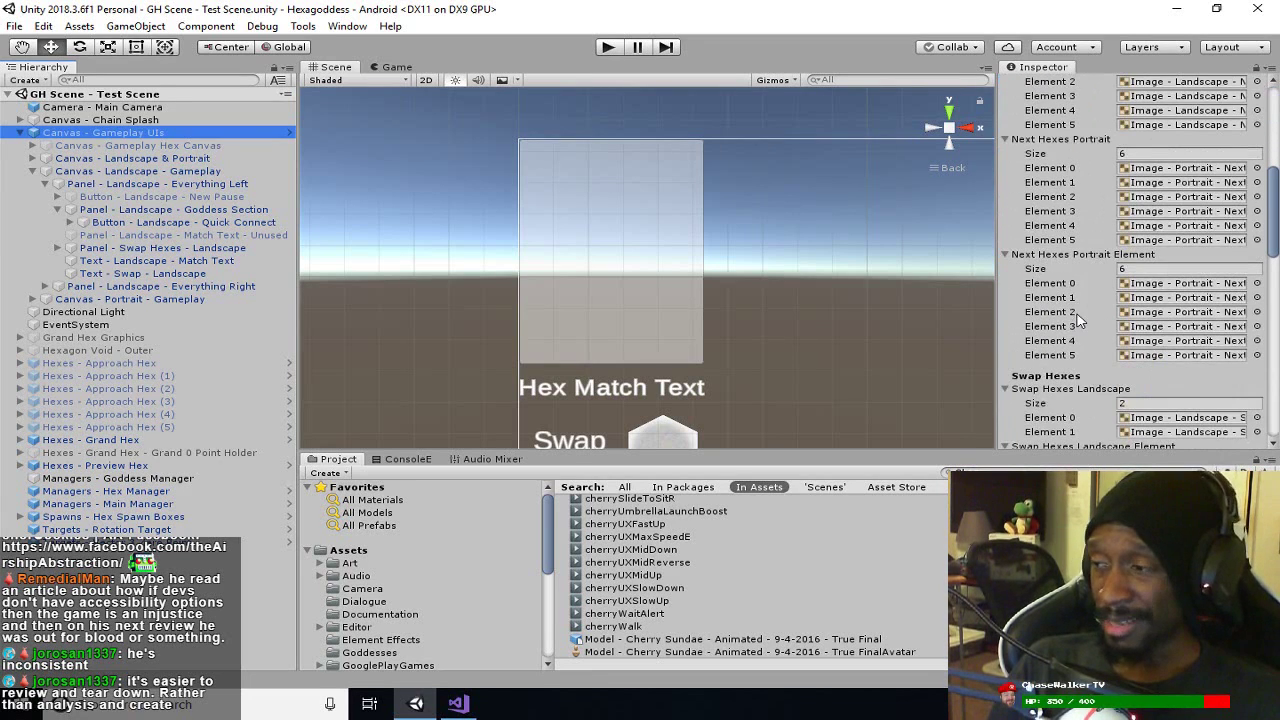
scroll(1072, 318, up, 10)
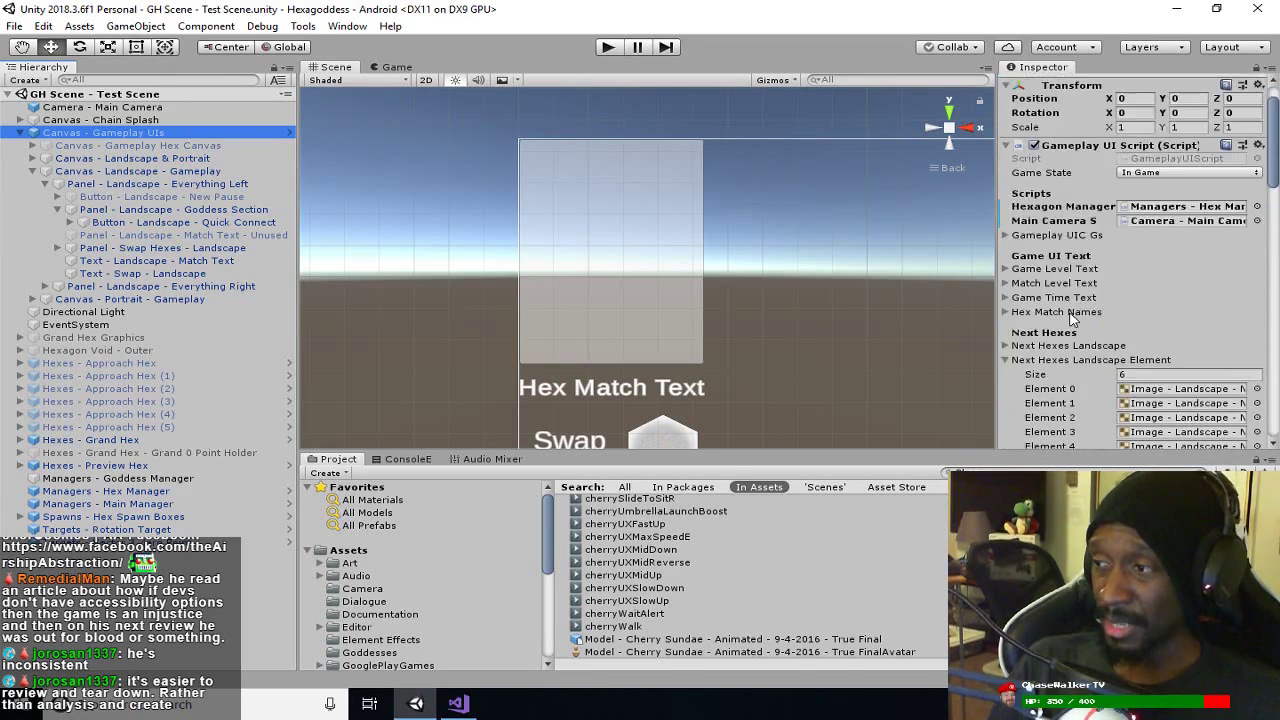
right_click(1060, 197)
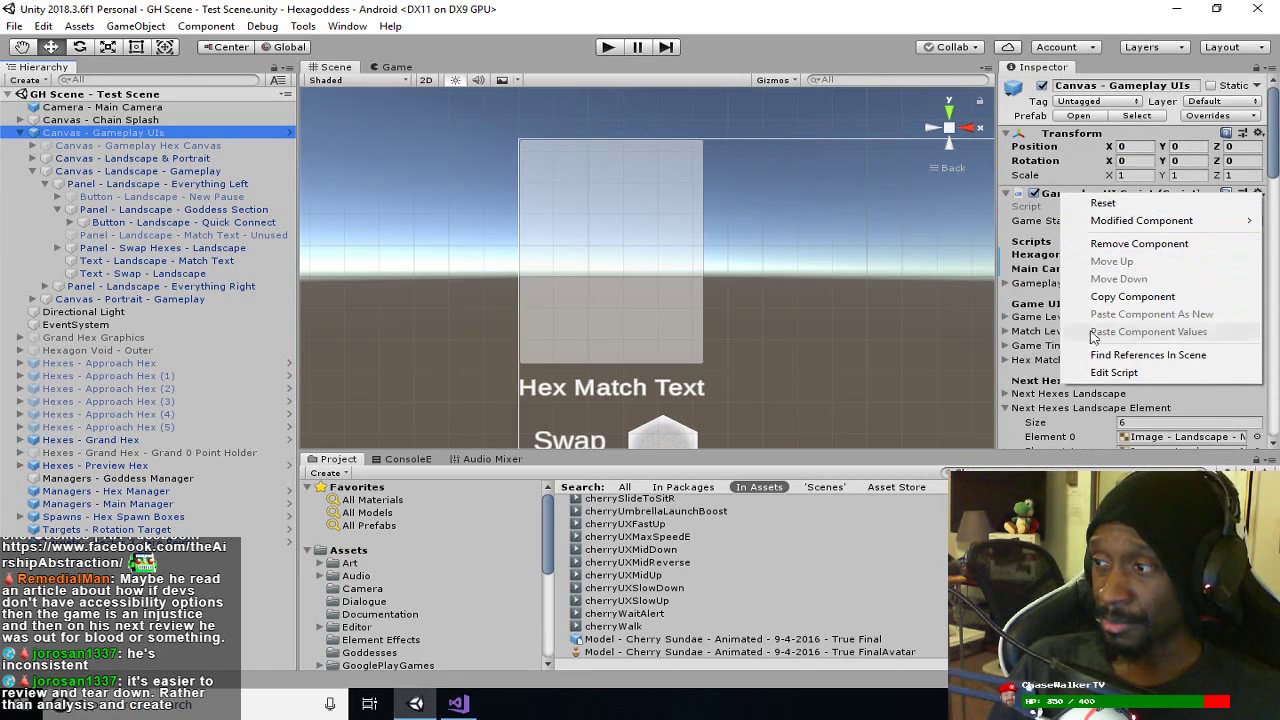
click(1097, 372)
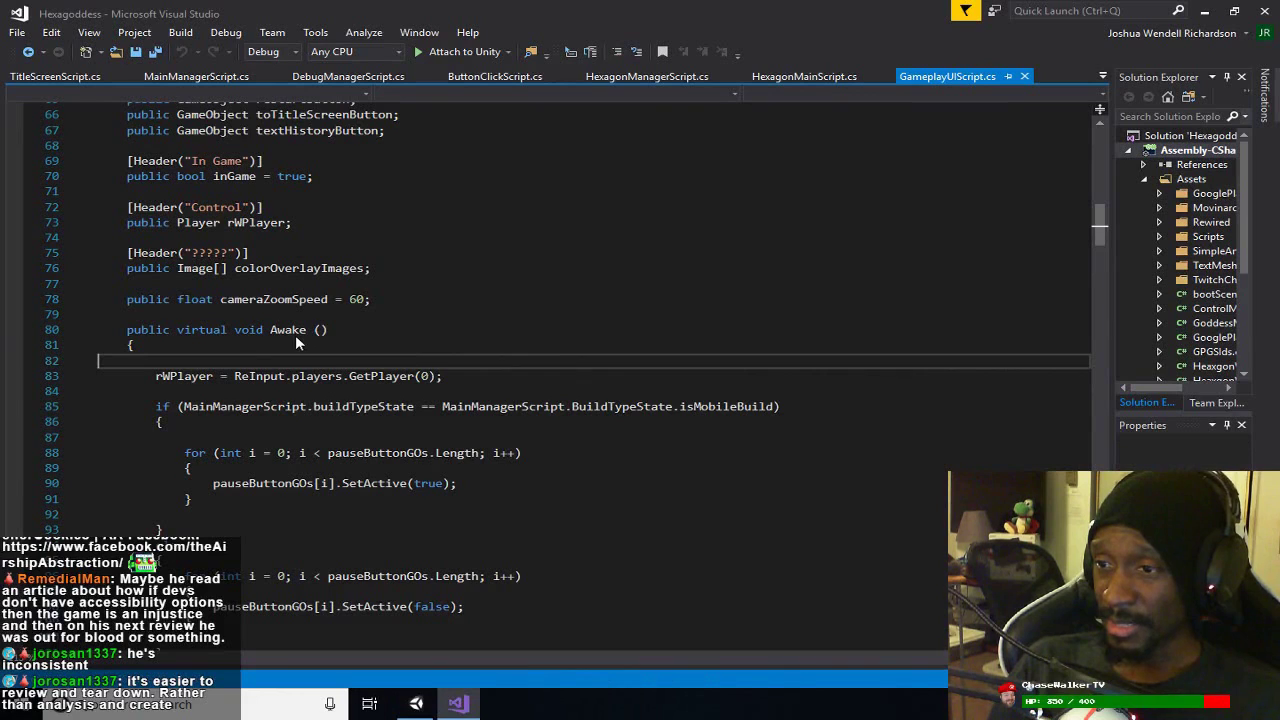
click(204, 343)
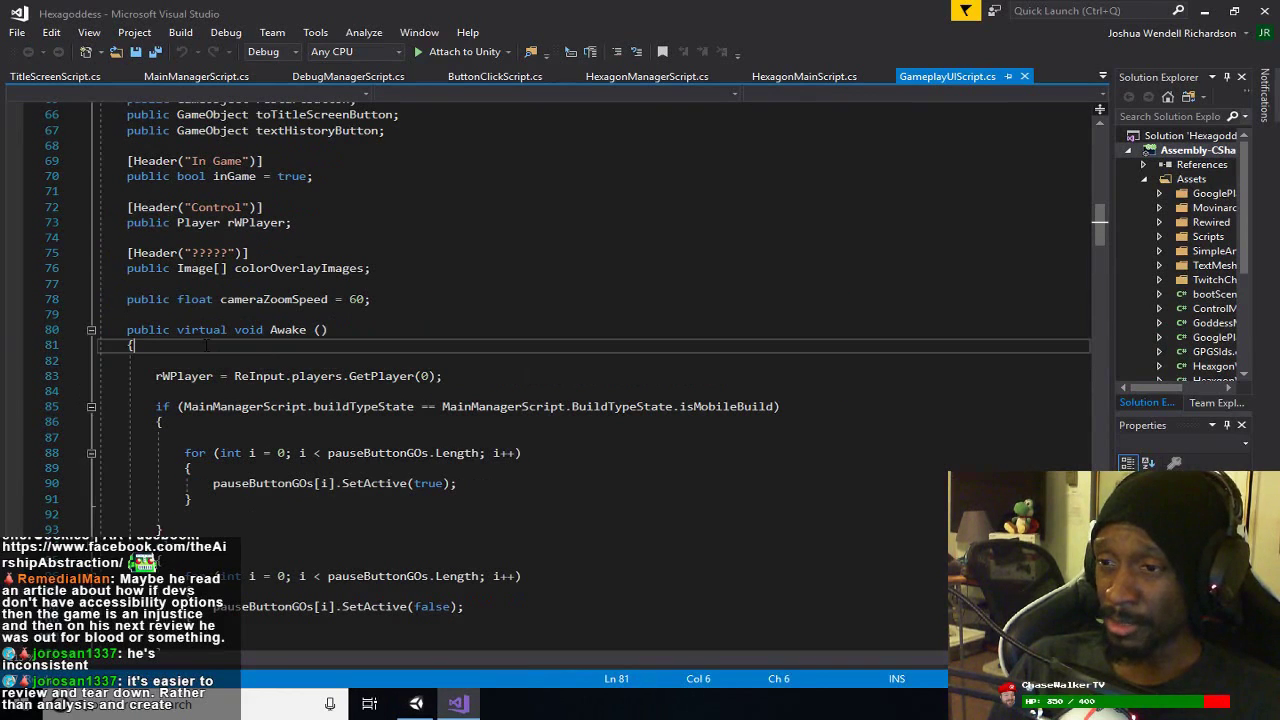
scroll(136, 408, up, 2)
scroll(136, 410, up, 20)
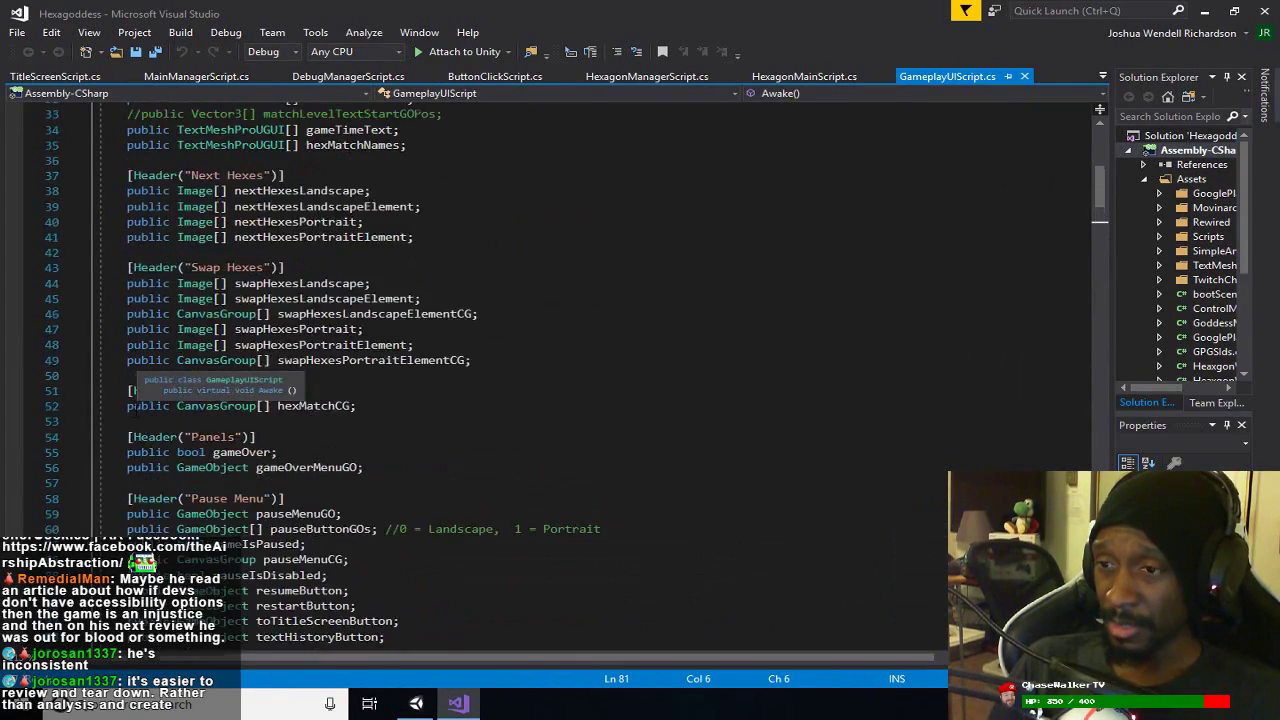
scroll(136, 410, down, 14)
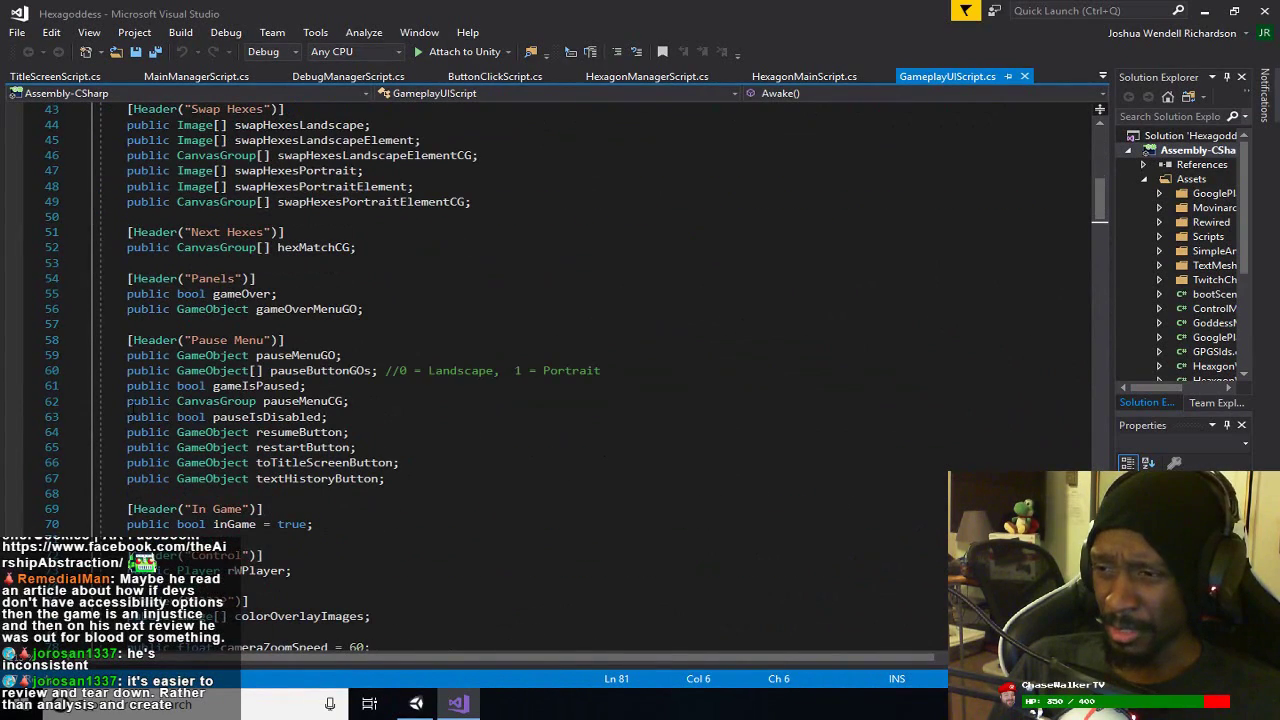
scroll(157, 431, down, 5)
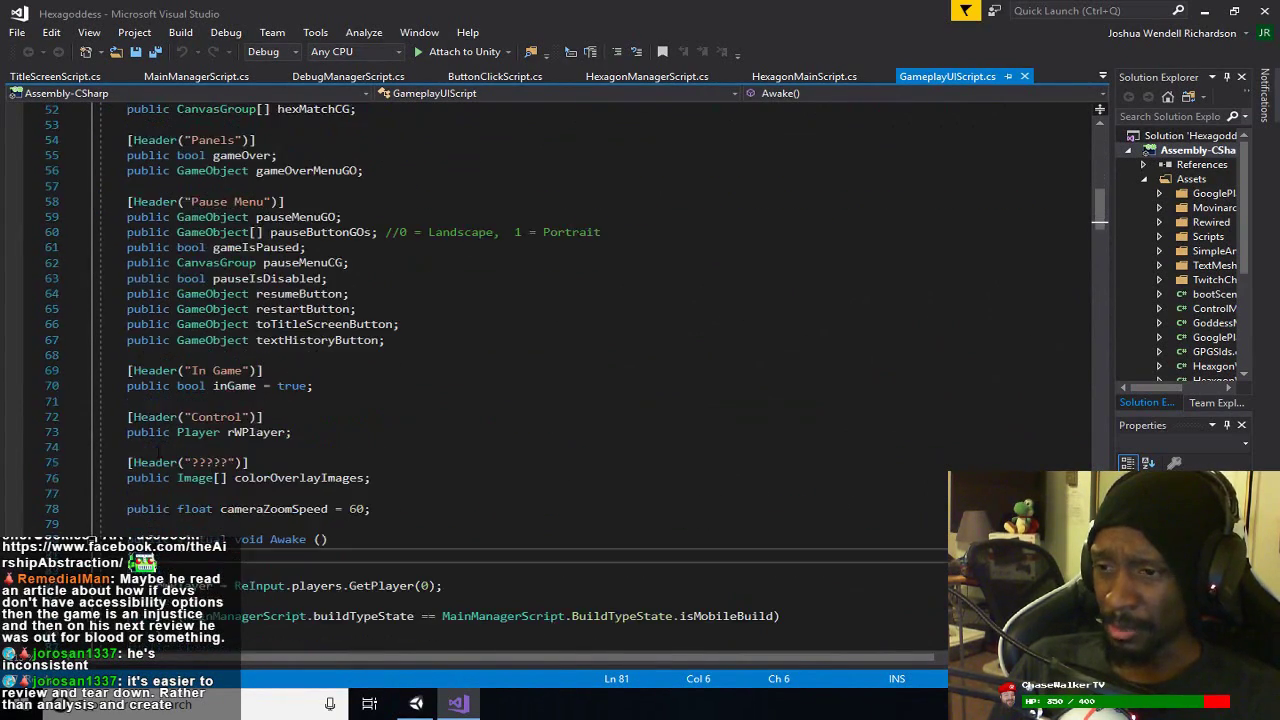
click(157, 431)
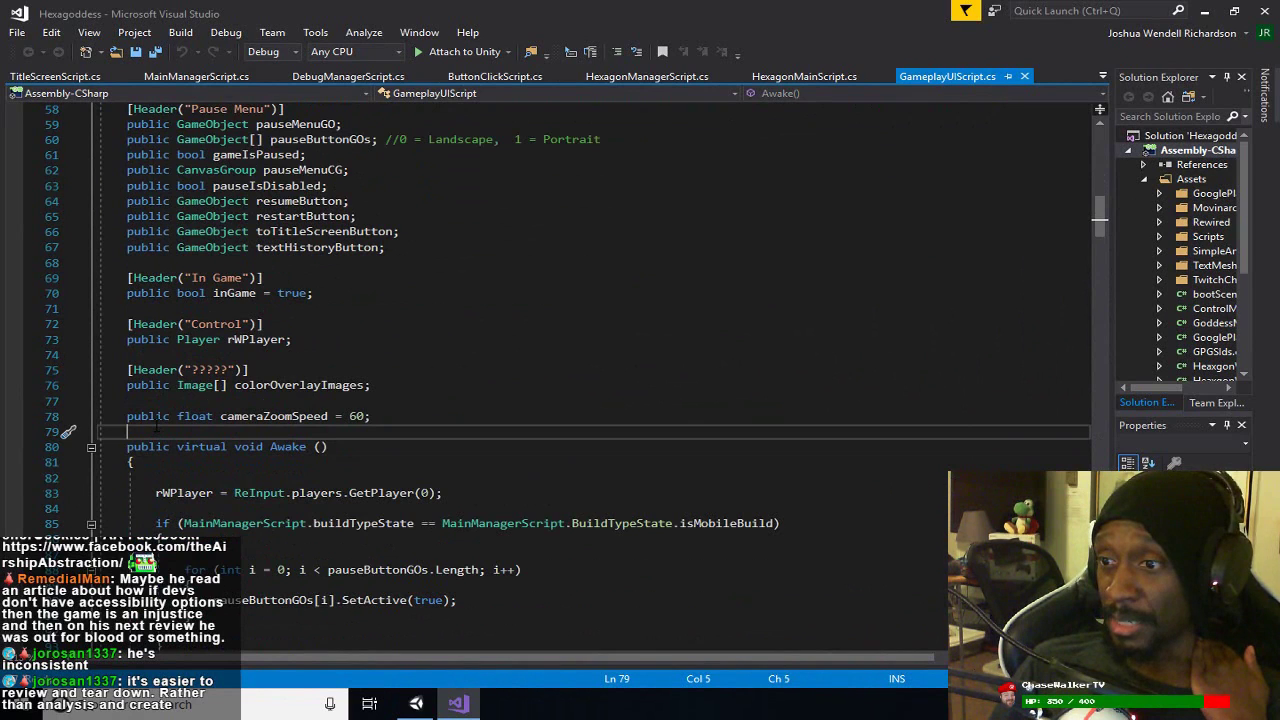
scroll(157, 425, up, 2)
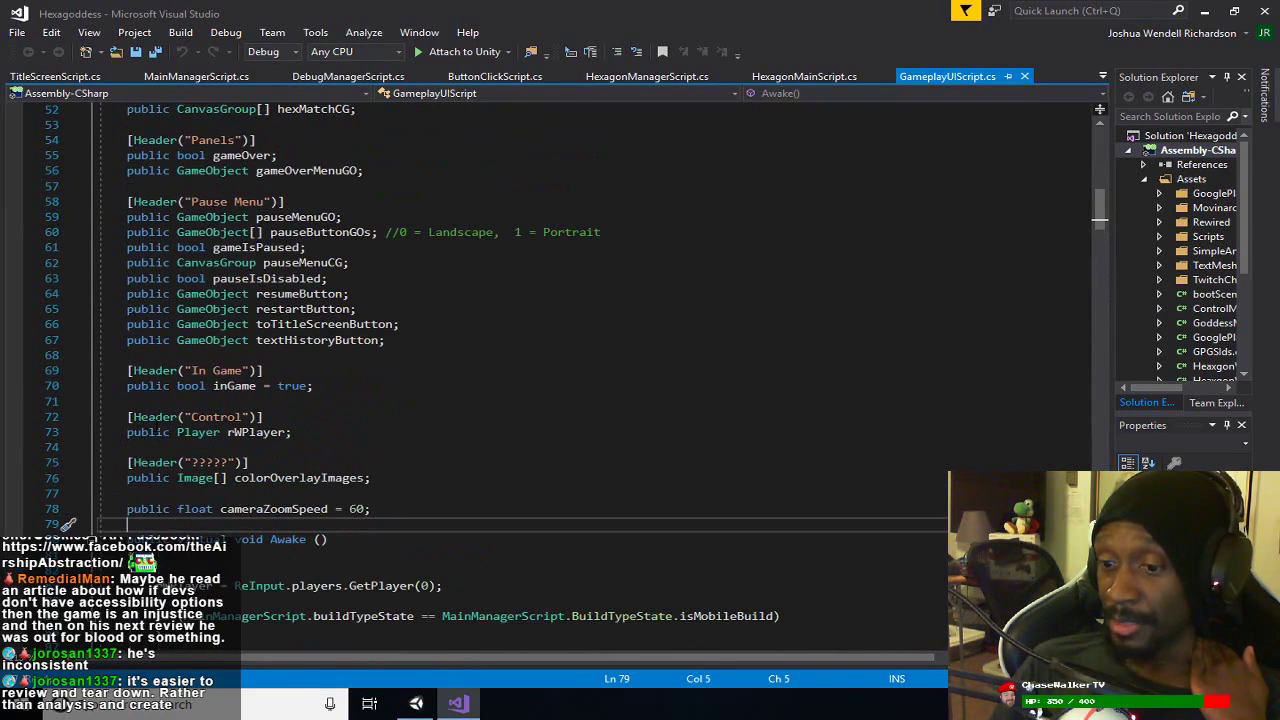
scroll(560, 310, up, 8)
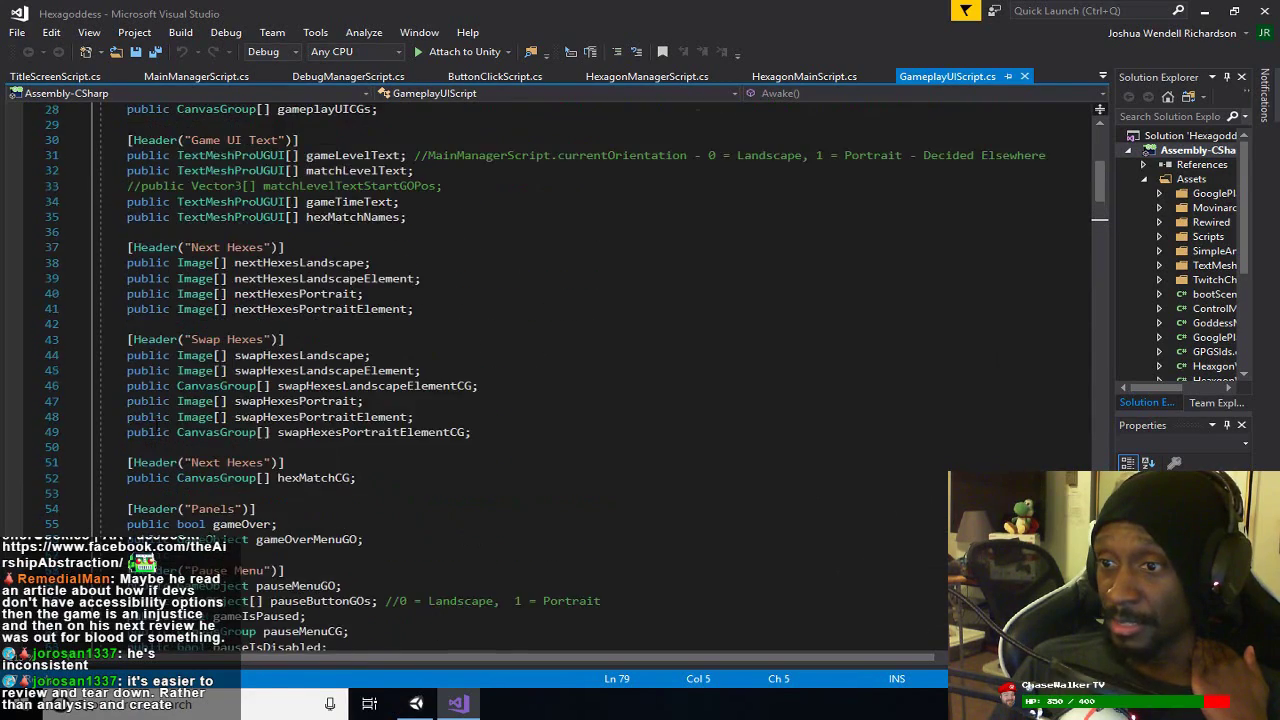
scroll(560, 310, up, 3)
scroll(157, 425, up, 6)
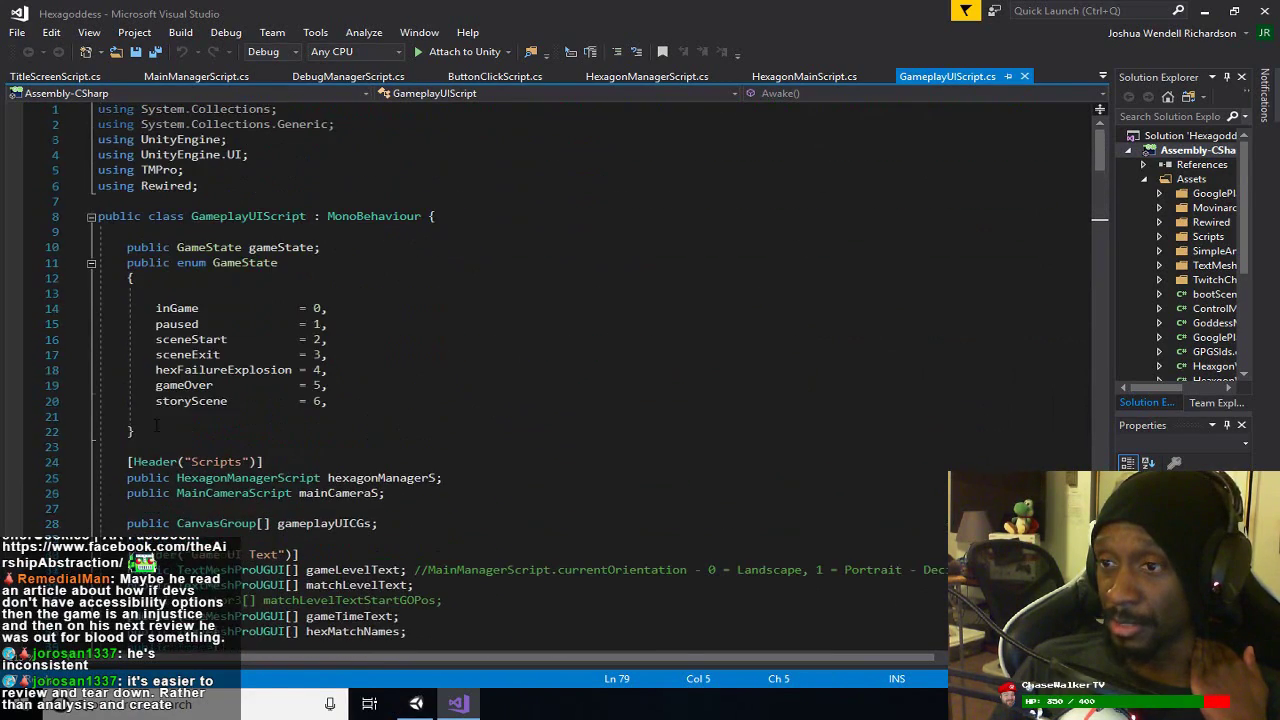
scroll(157, 425, down, 10)
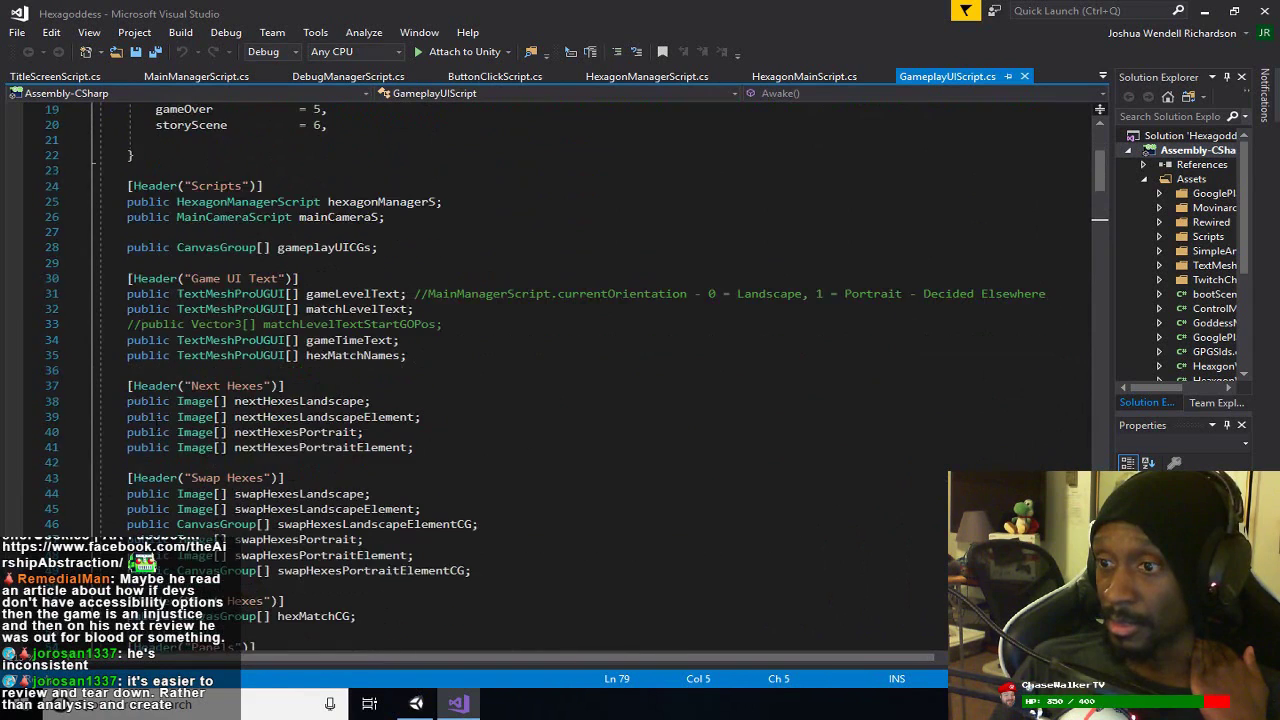
scroll(560, 380, down, 6)
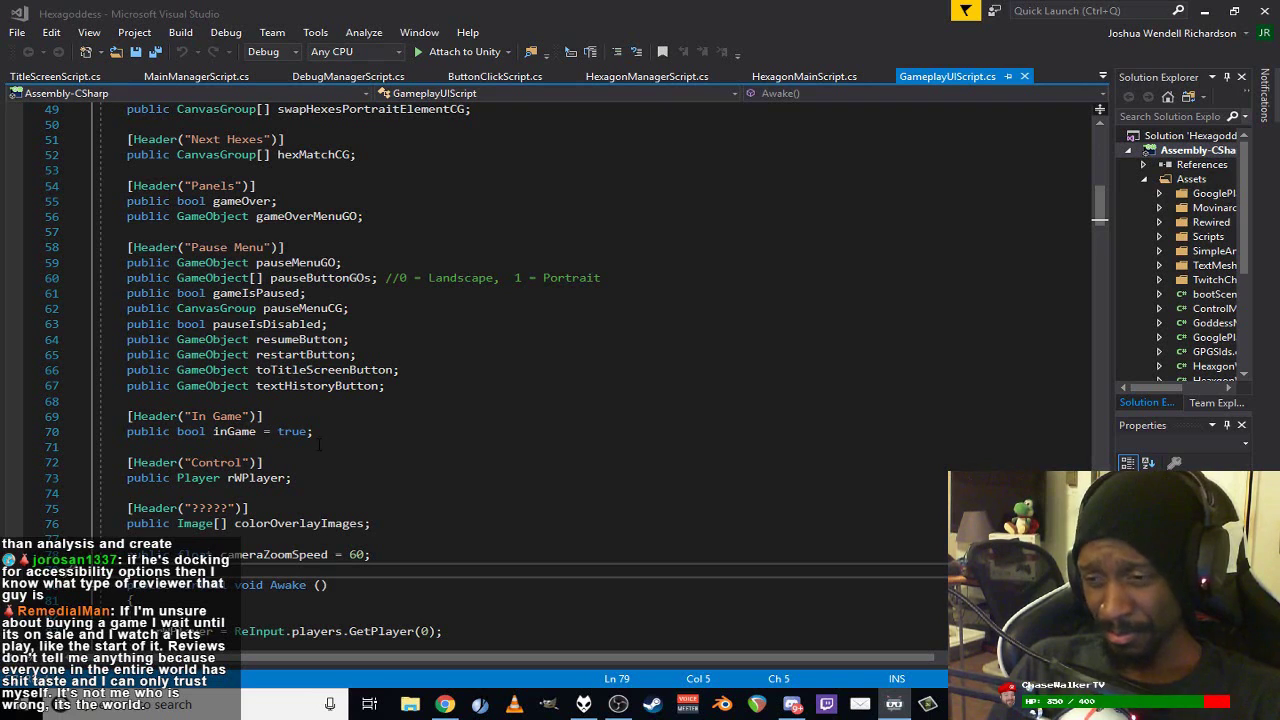
scroll(315, 446, down, 5)
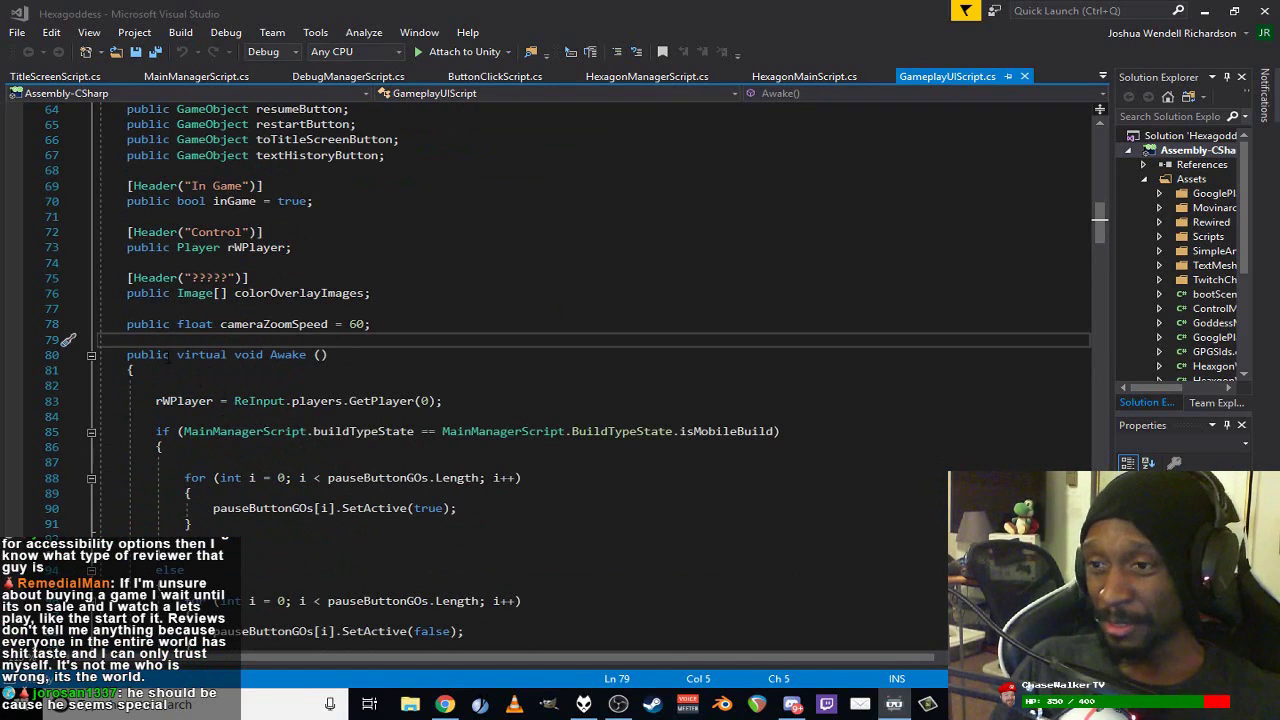
scroll(161, 352, down, 13)
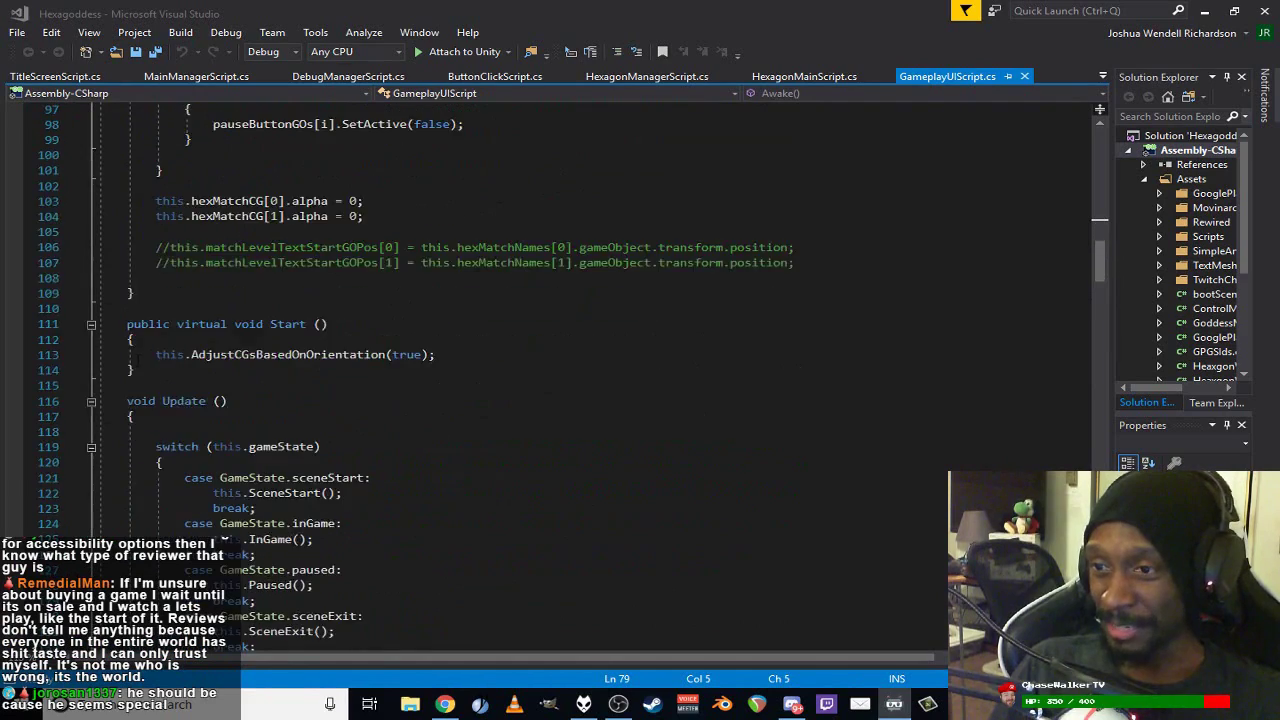
scroll(138, 356, down, 9)
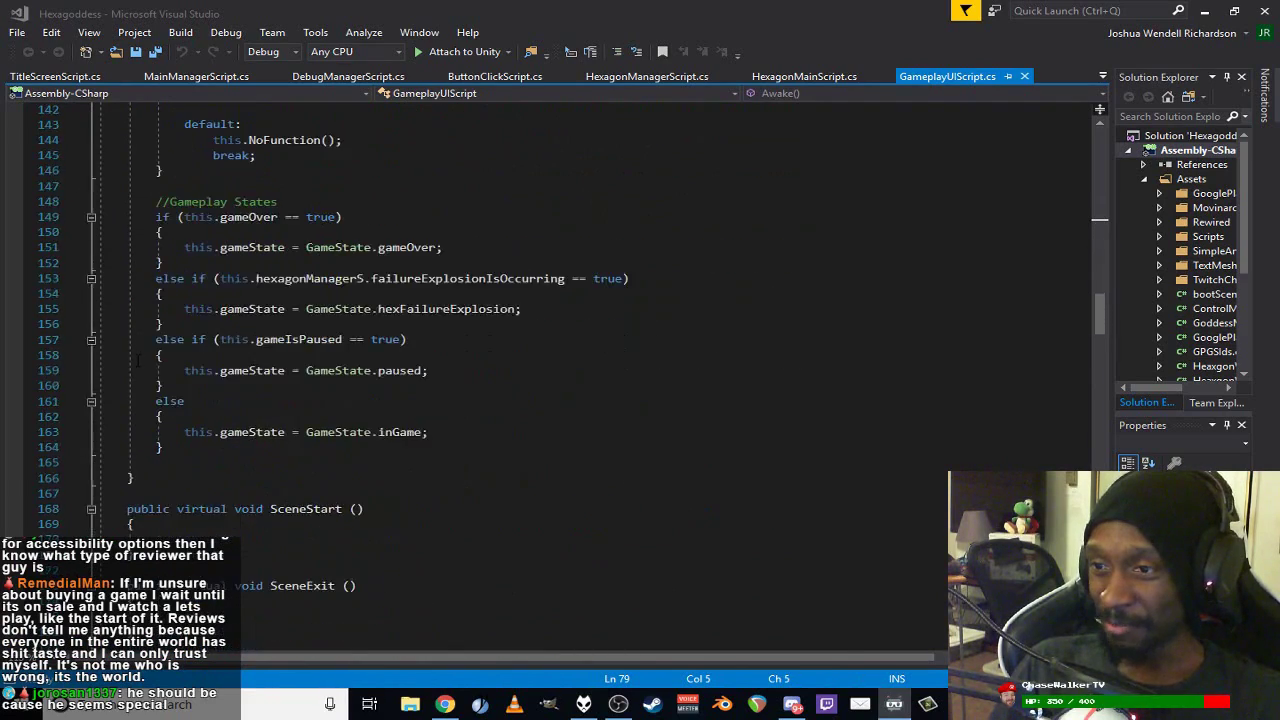
scroll(138, 360, down, 2)
scroll(138, 360, down, 5)
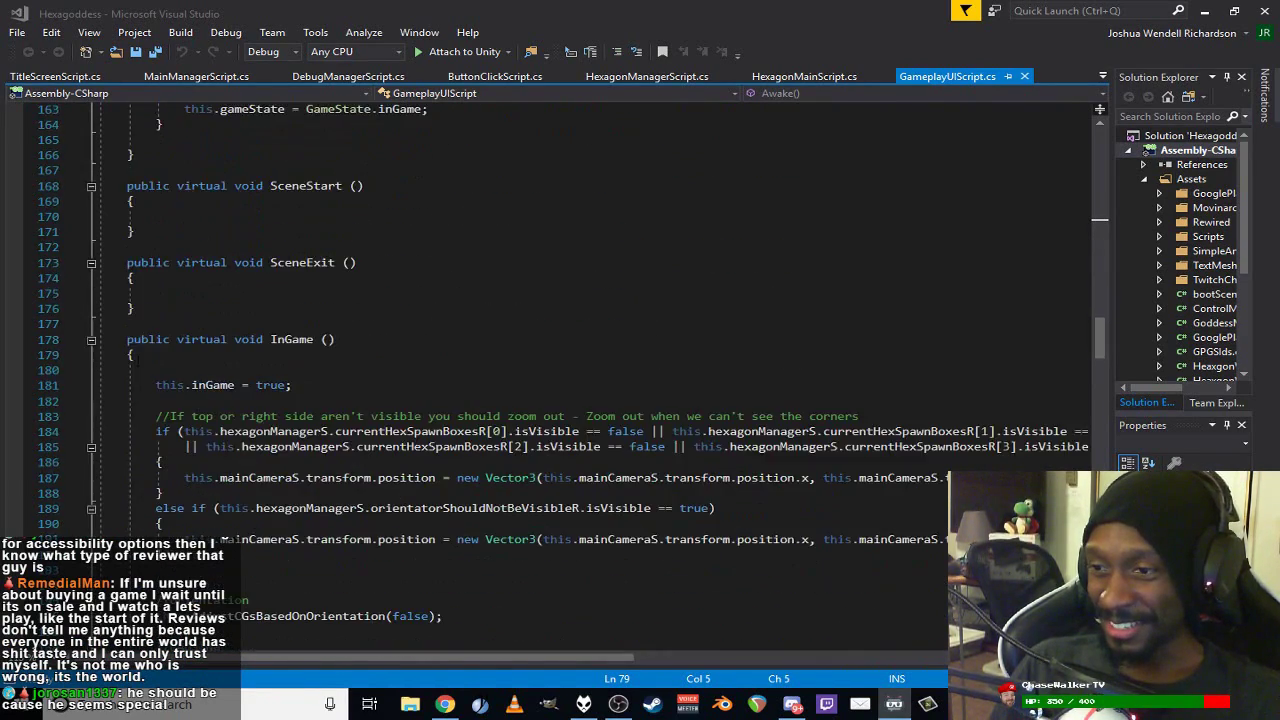
scroll(138, 360, down, 7)
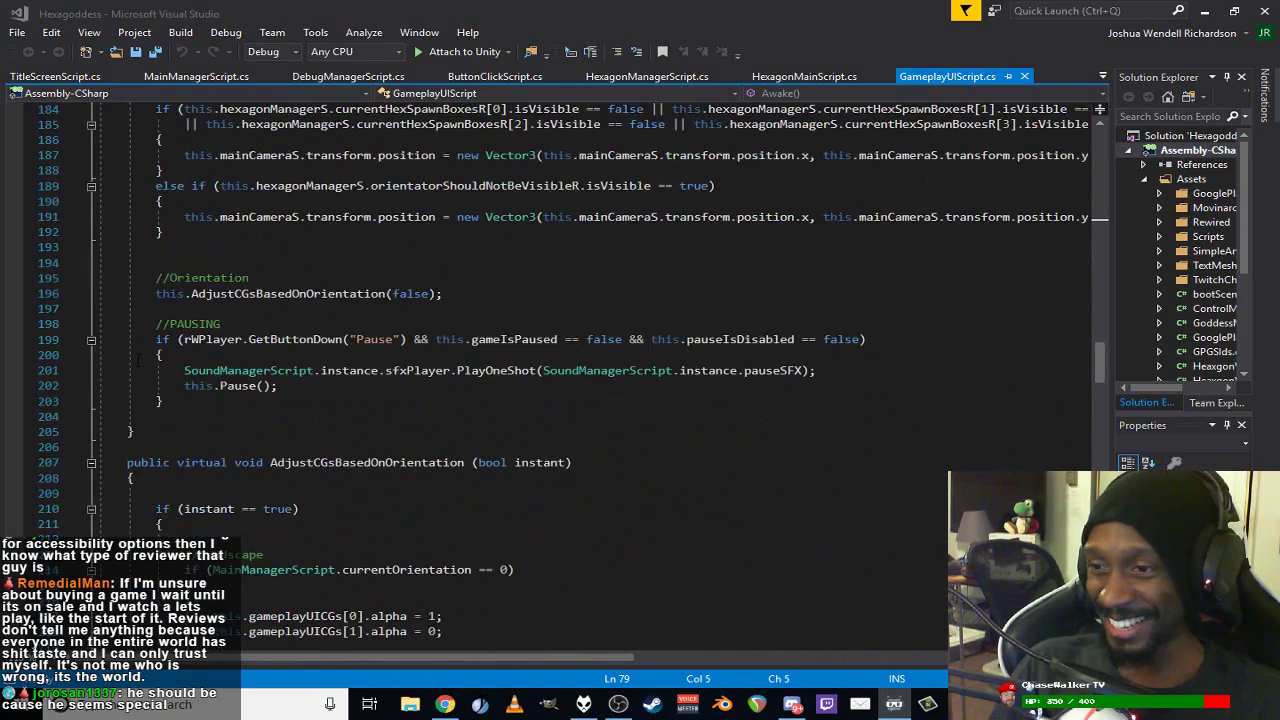
scroll(138, 360, down, 5)
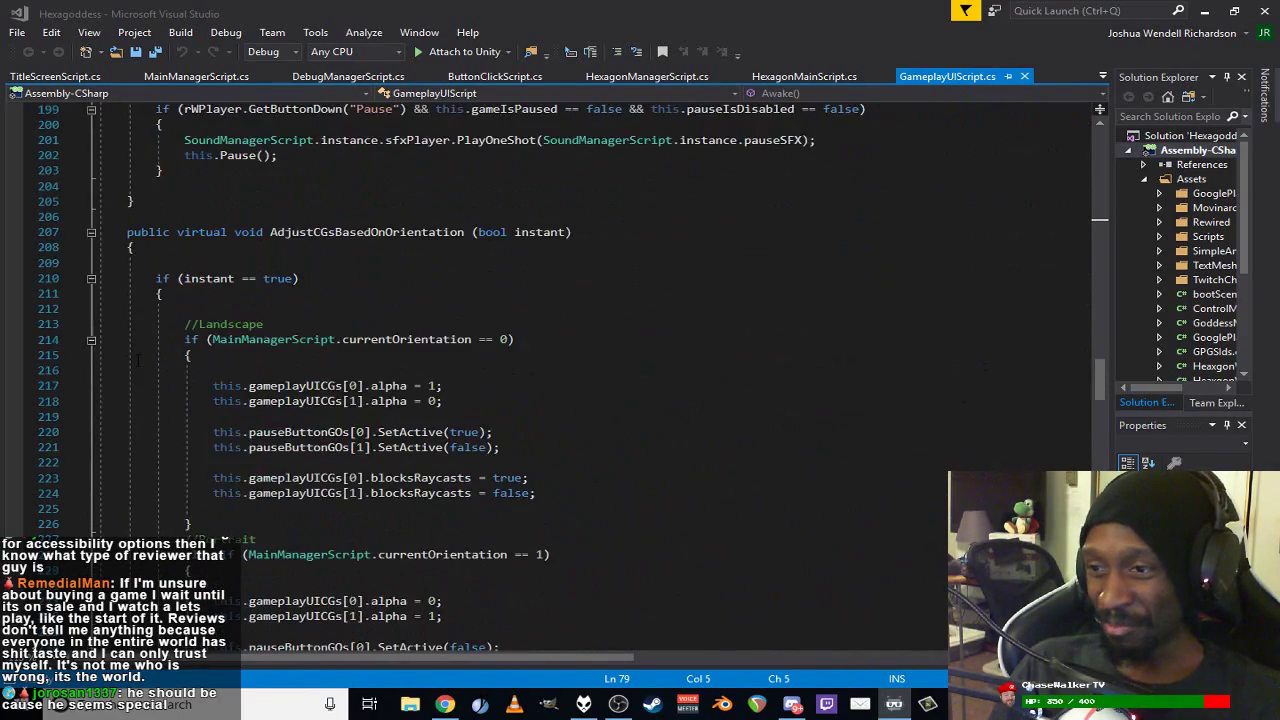
scroll(138, 360, down, 2)
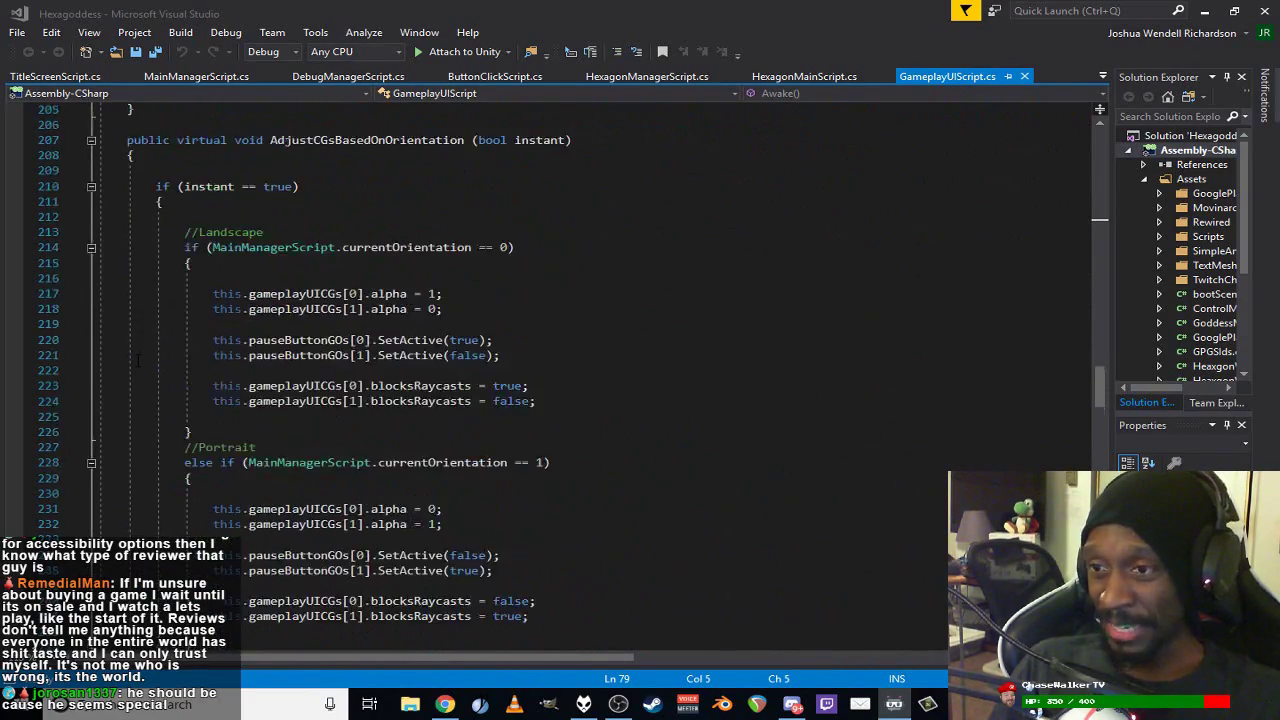
scroll(138, 360, up, 1)
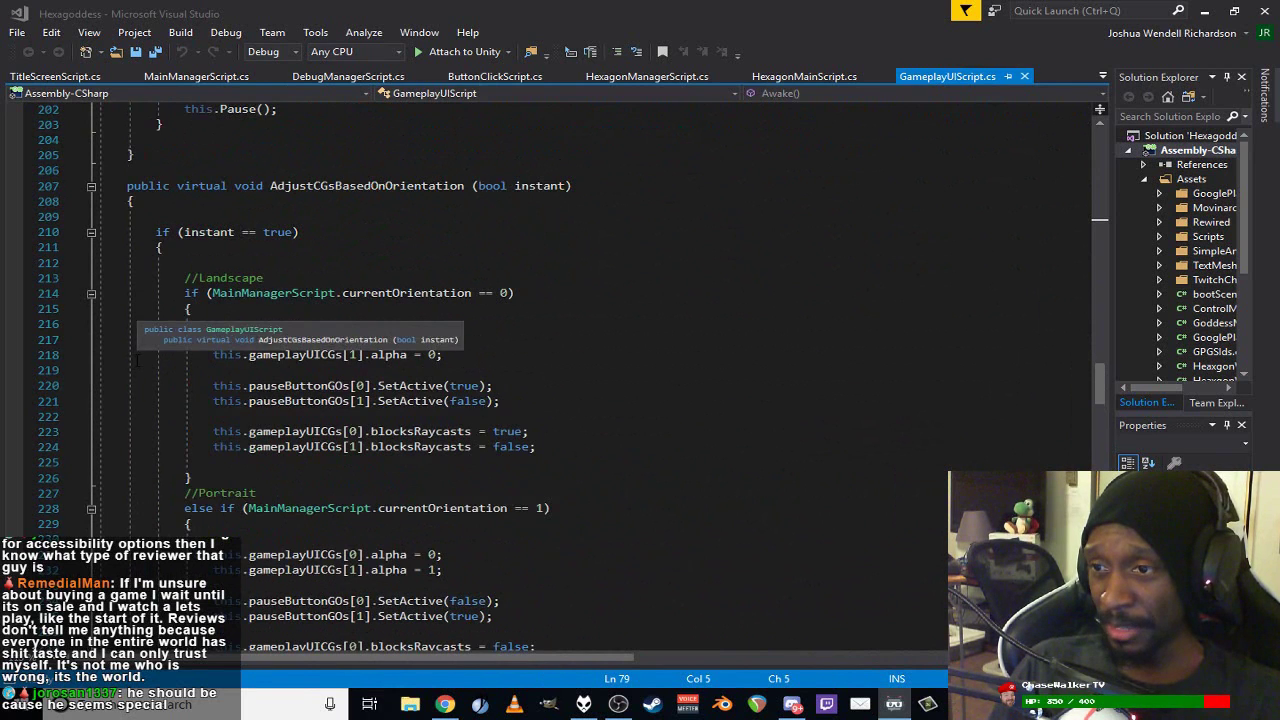
click(236, 262)
scroll(182, 430, down, 6)
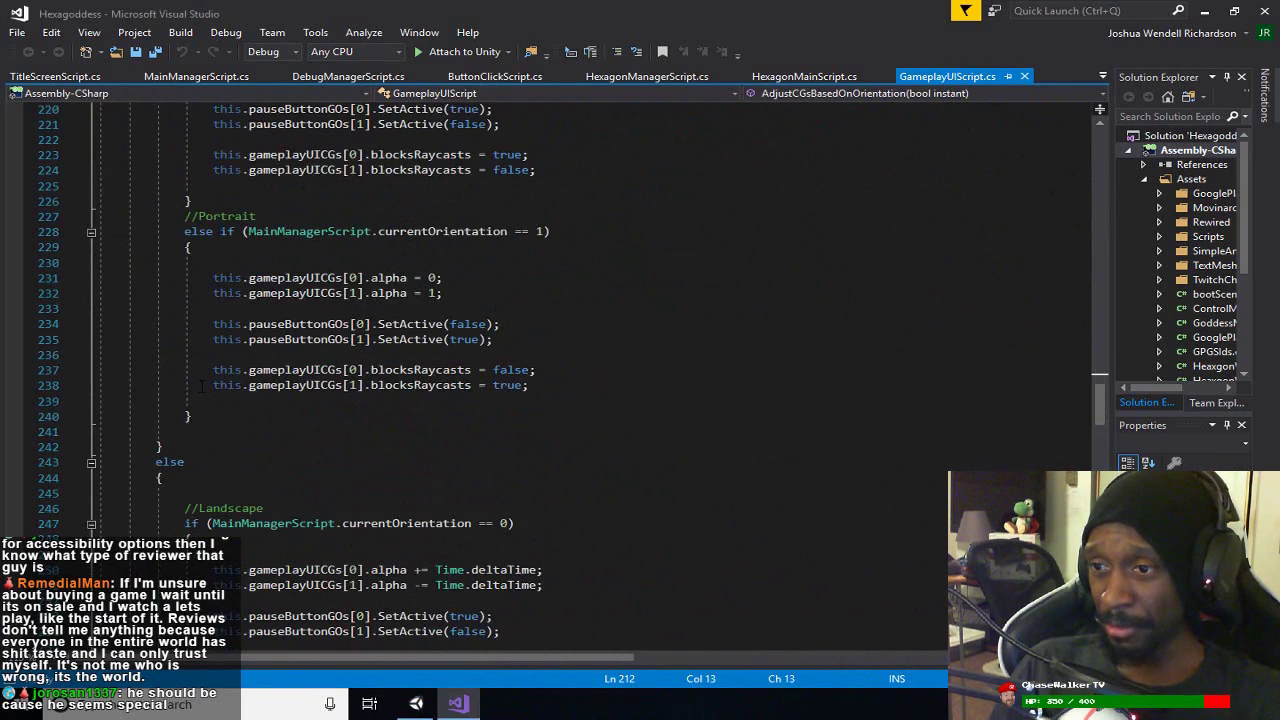
click(184, 431)
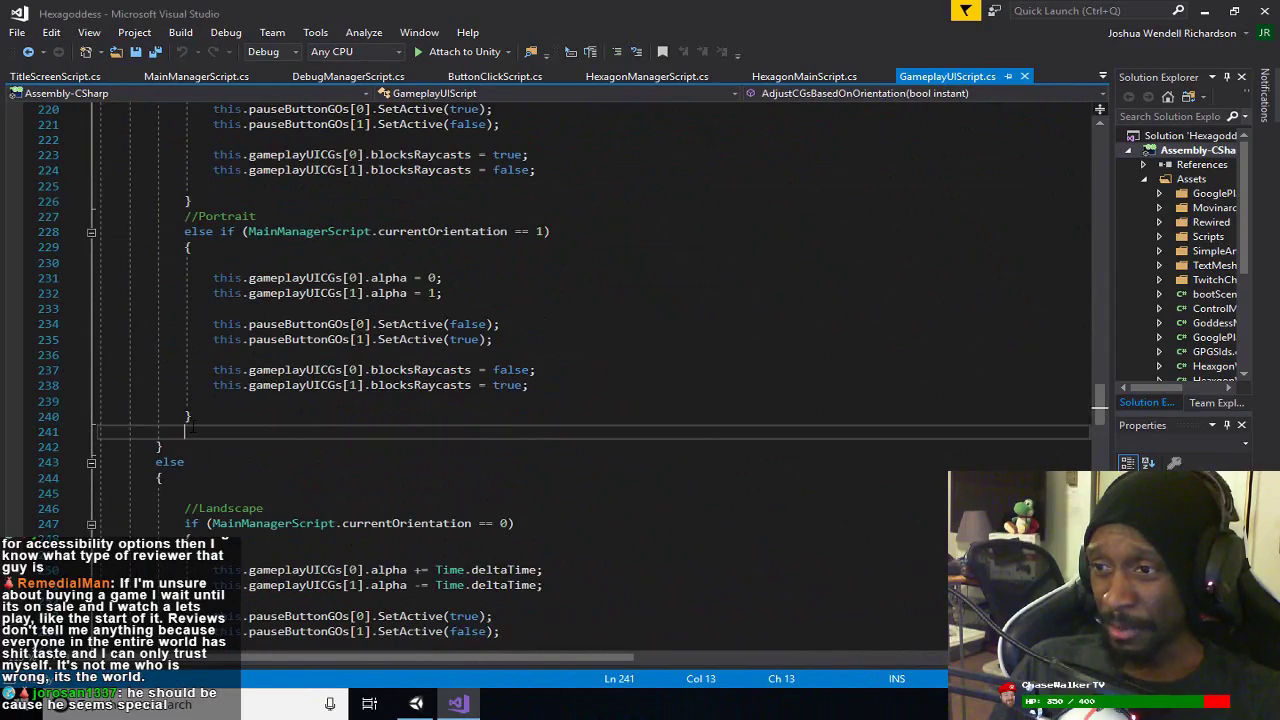
scroll(190, 429, up, 20)
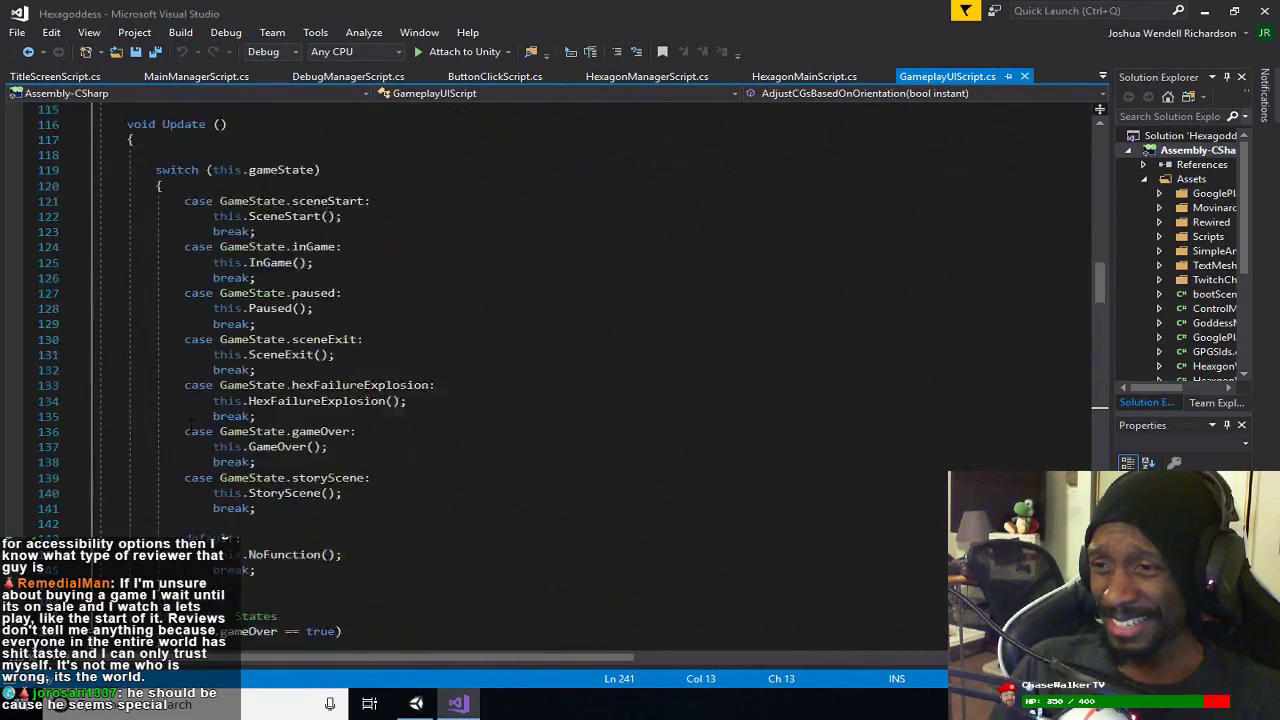
scroll(190, 424, up, 20)
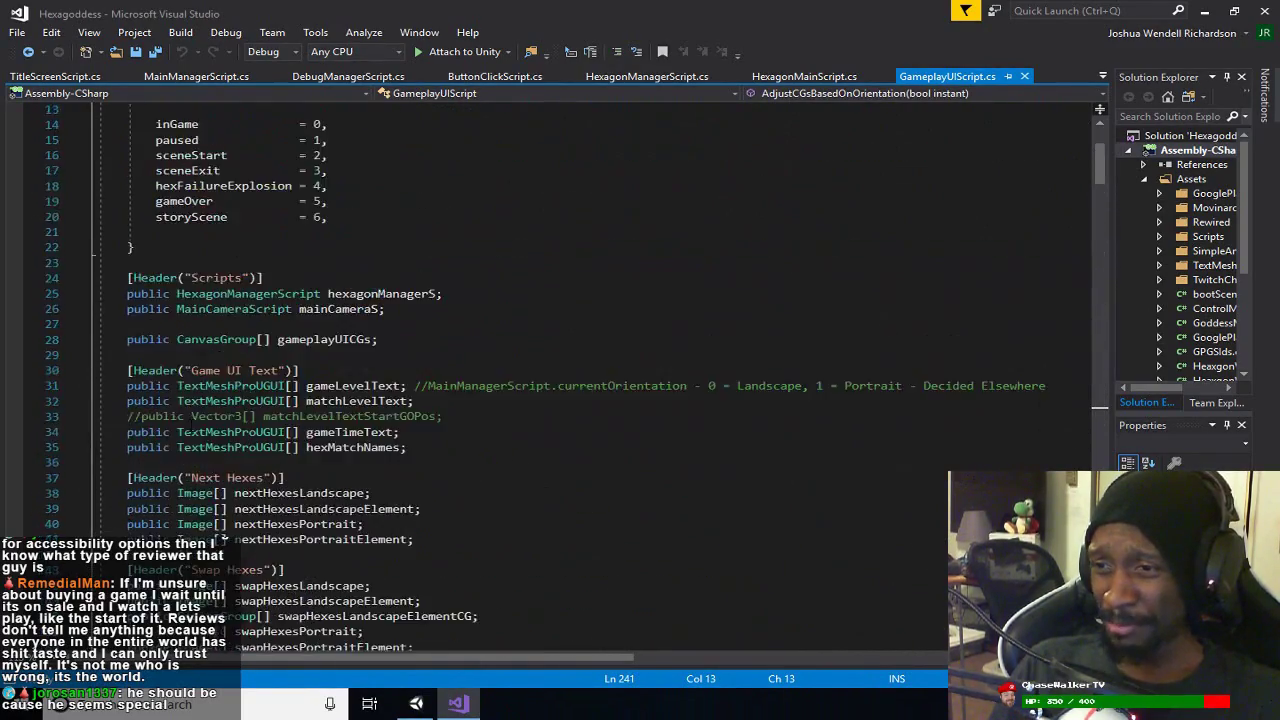
scroll(190, 424, down, 6)
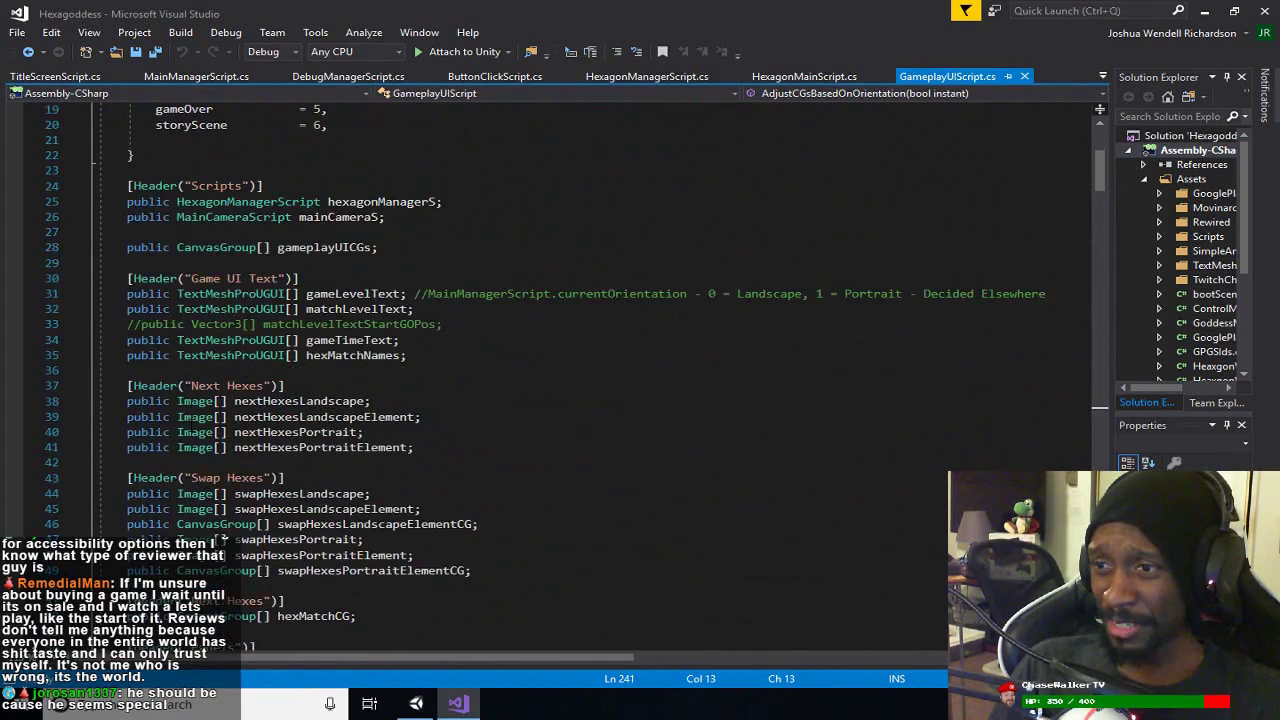
scroll(190, 428, down, 6)
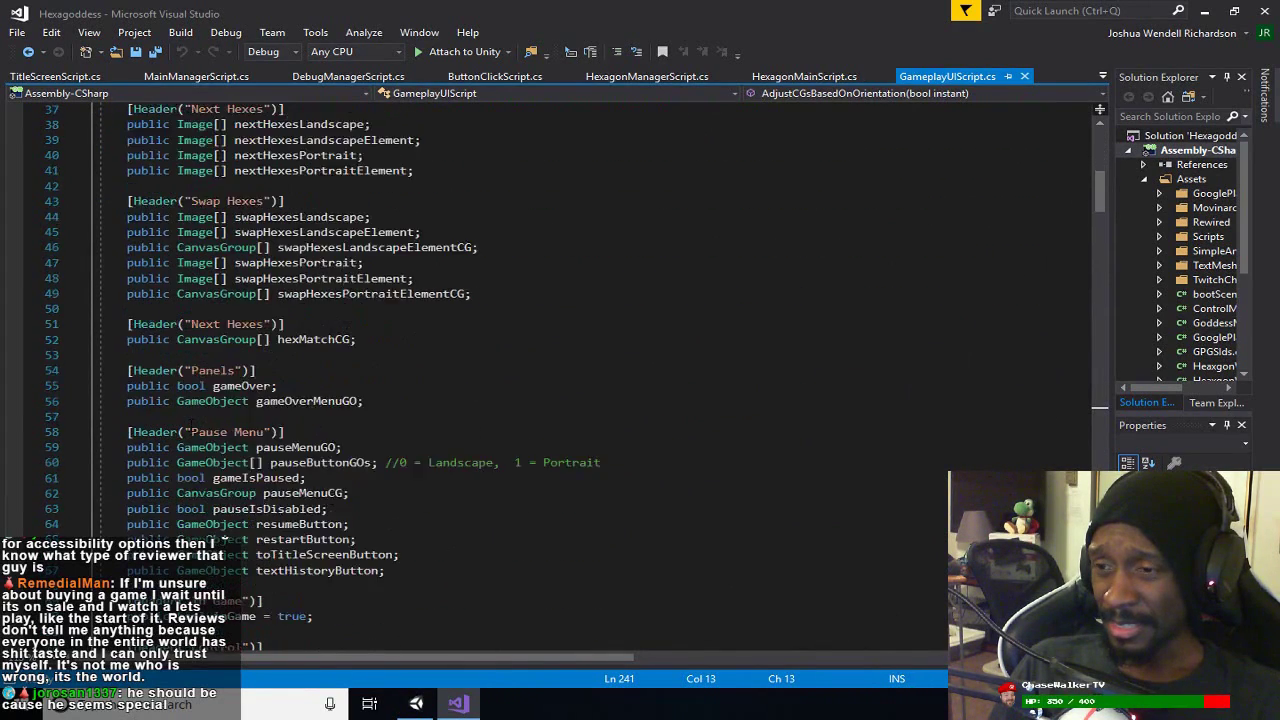
scroll(190, 428, down, 2)
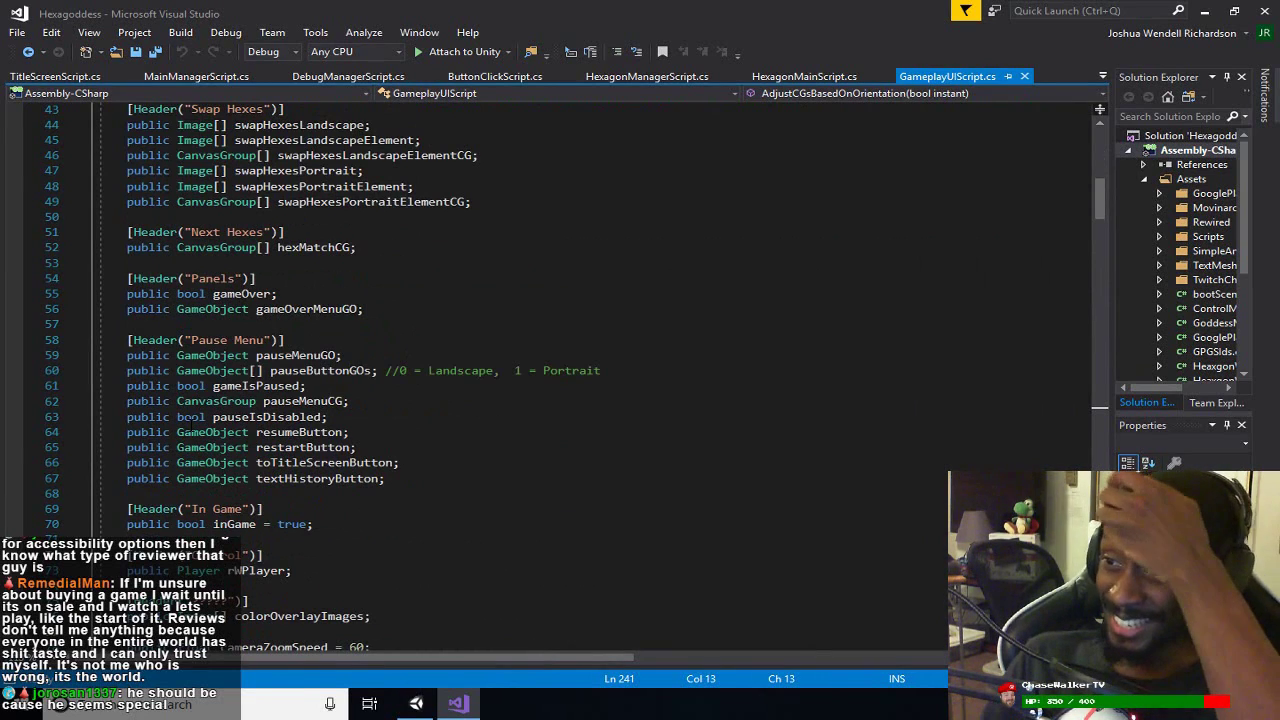
scroll(190, 428, up, 11)
Step: Search the GameplayUIScript document for 'goddess'
click(206, 339)
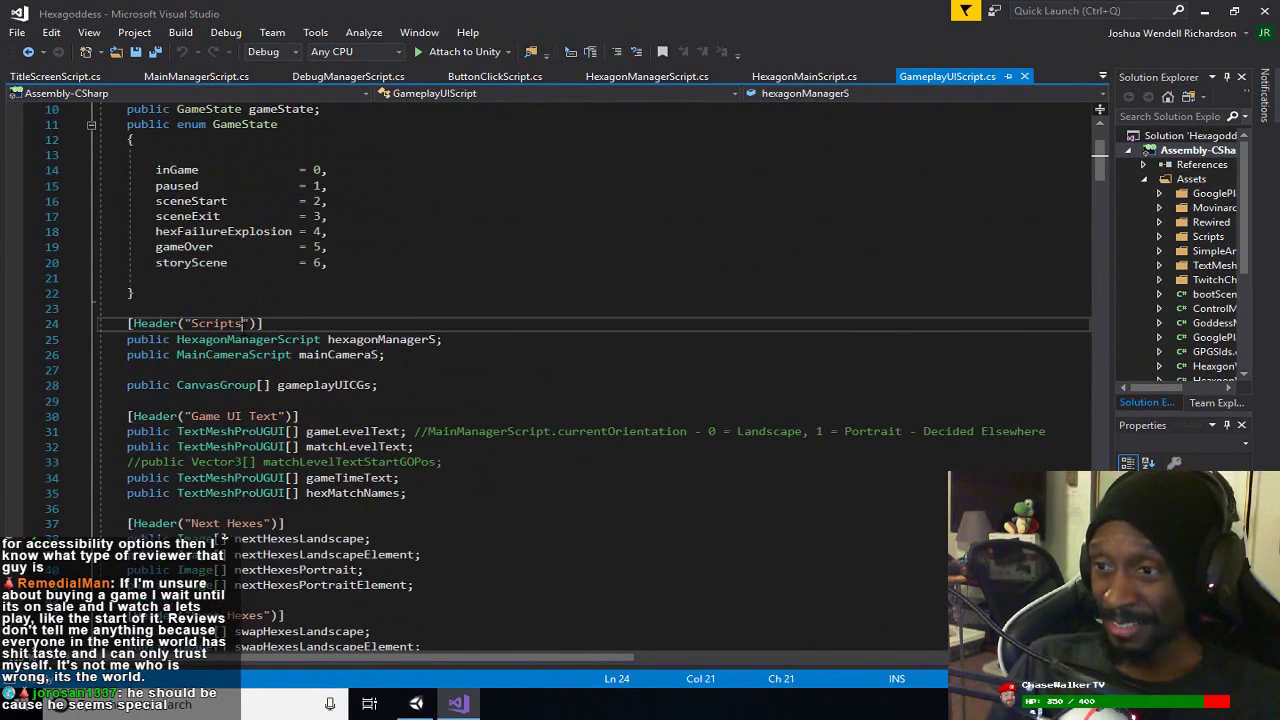
key(ctrl+f)
text(goddess)
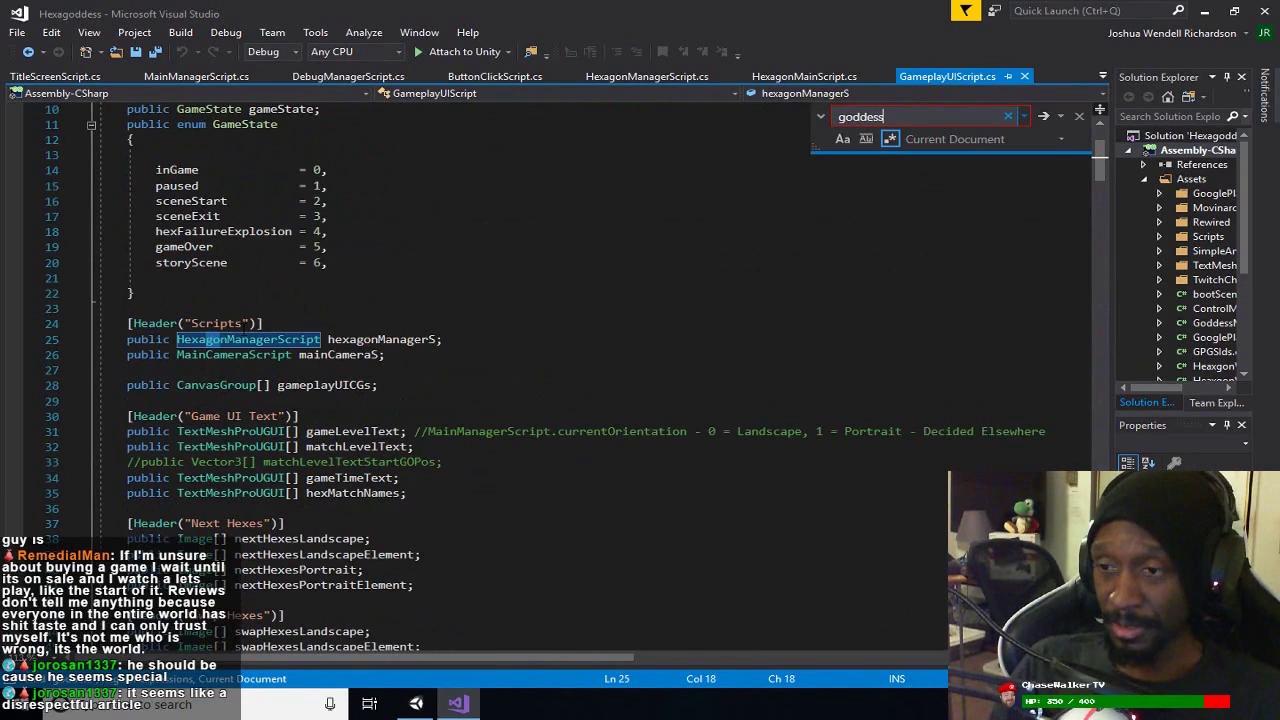
click(127, 370)
Step: Add 'public GameObject[] goddessUIPosition;' on a new line after cameraZoomSpeed
scroll(500, 380, down, 10)
scroll(161, 386, down, 7)
click(156, 386)
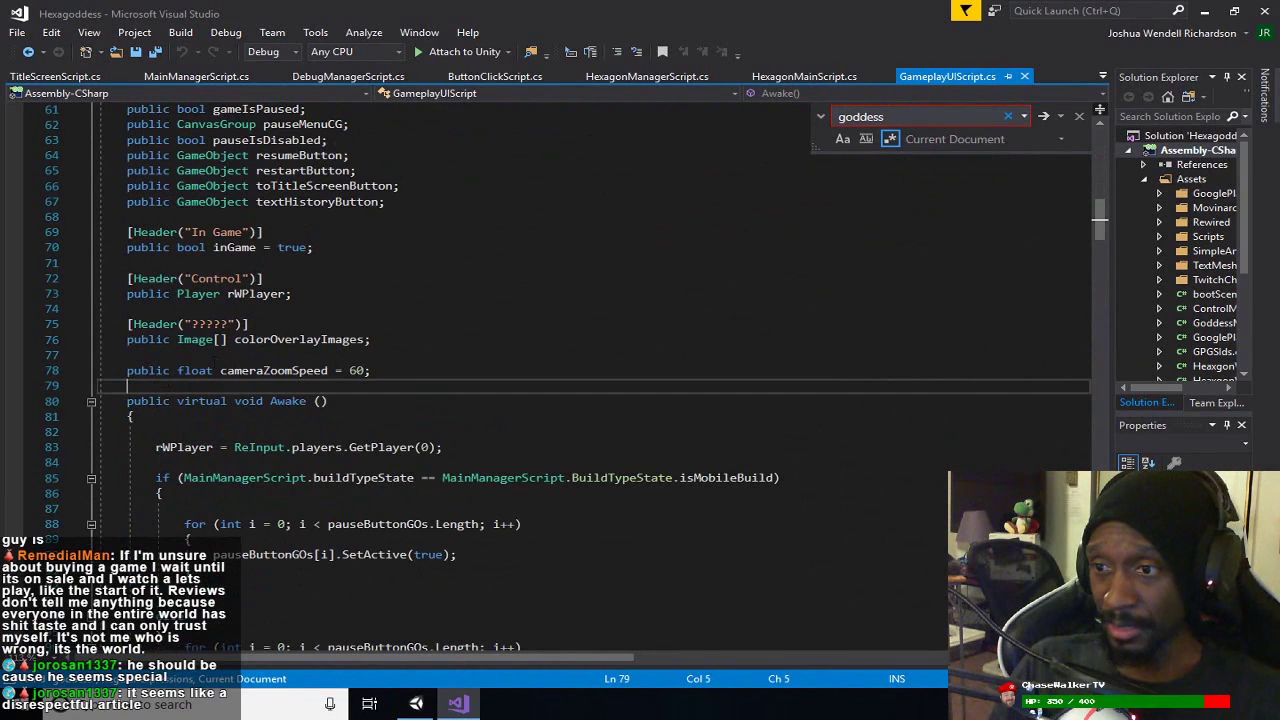
key(Return)
text(pbulic)
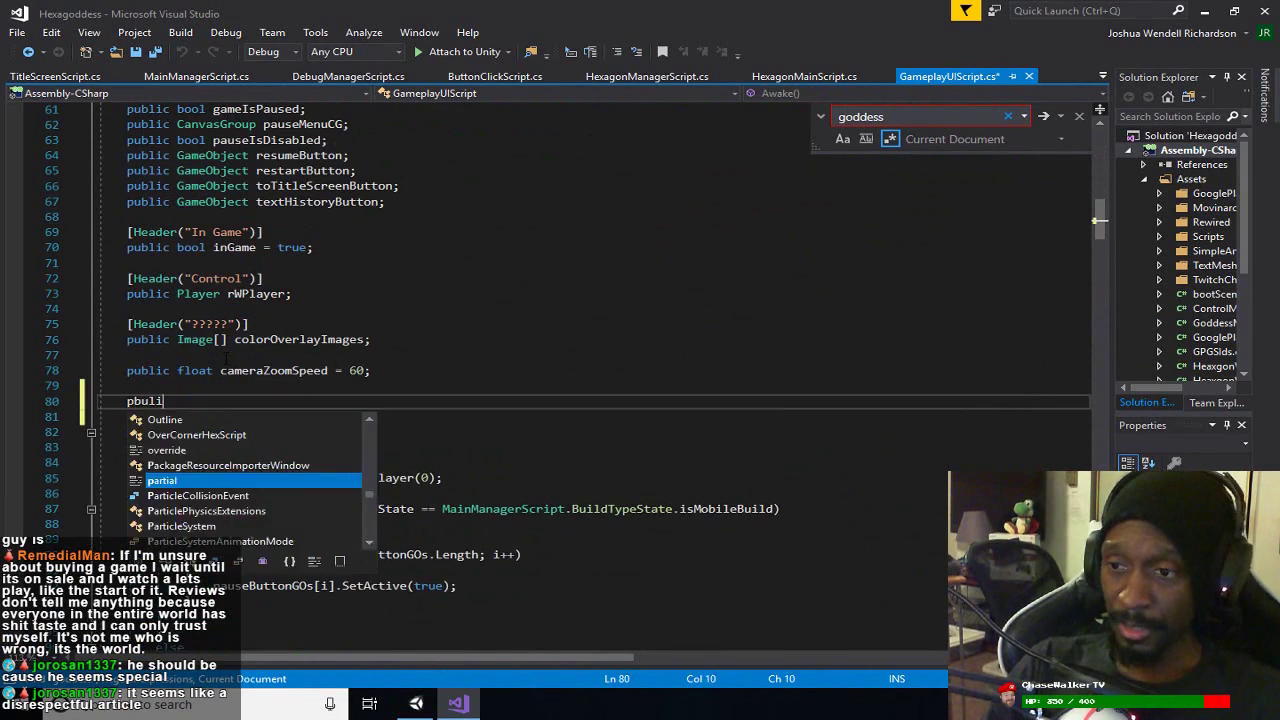
key(BackSpace)
key(BackSpace)
key(BackSpace)
key(BackSpace)
key(BackSpace)
key(BackSpace)
text(public)
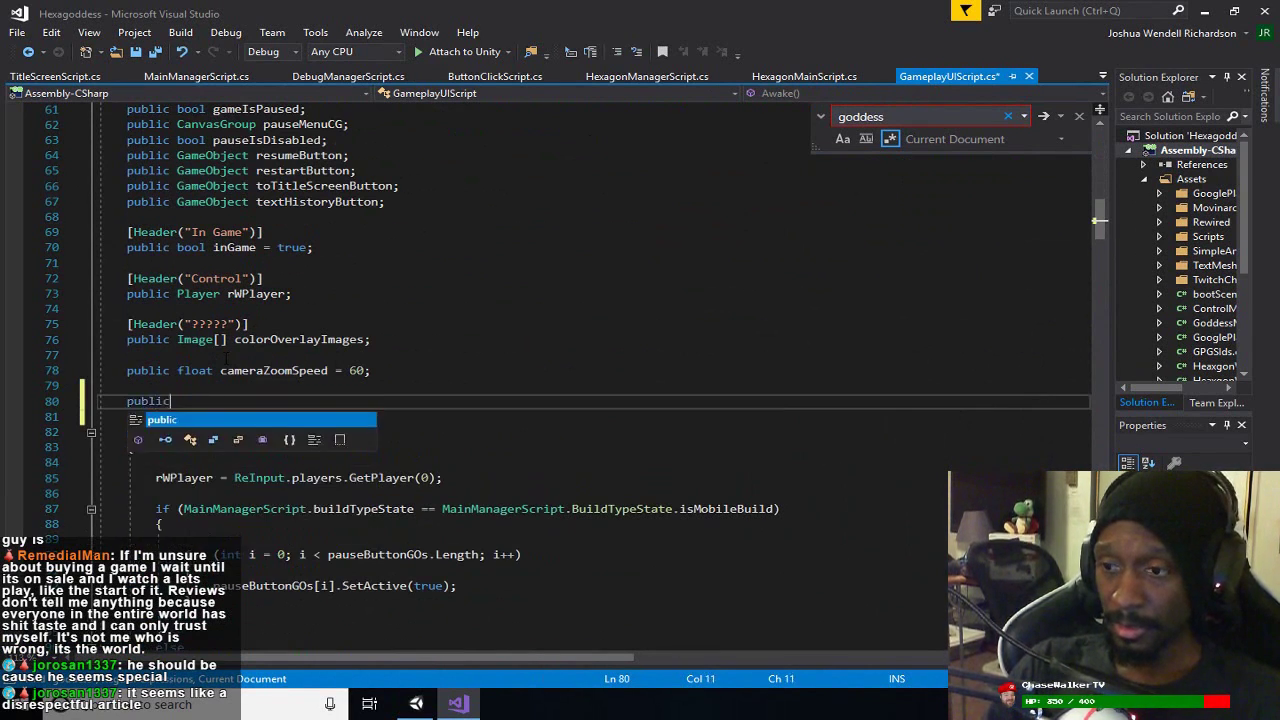
text( GameObject)
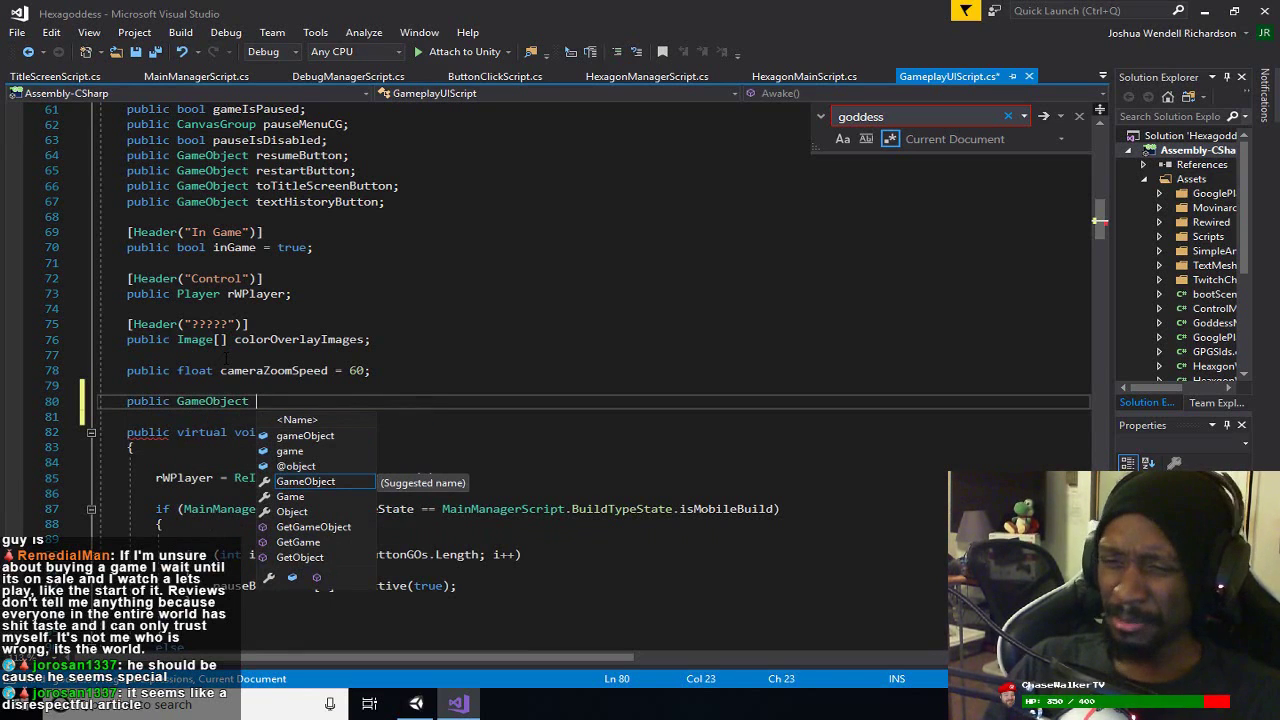
key(BackSpace)
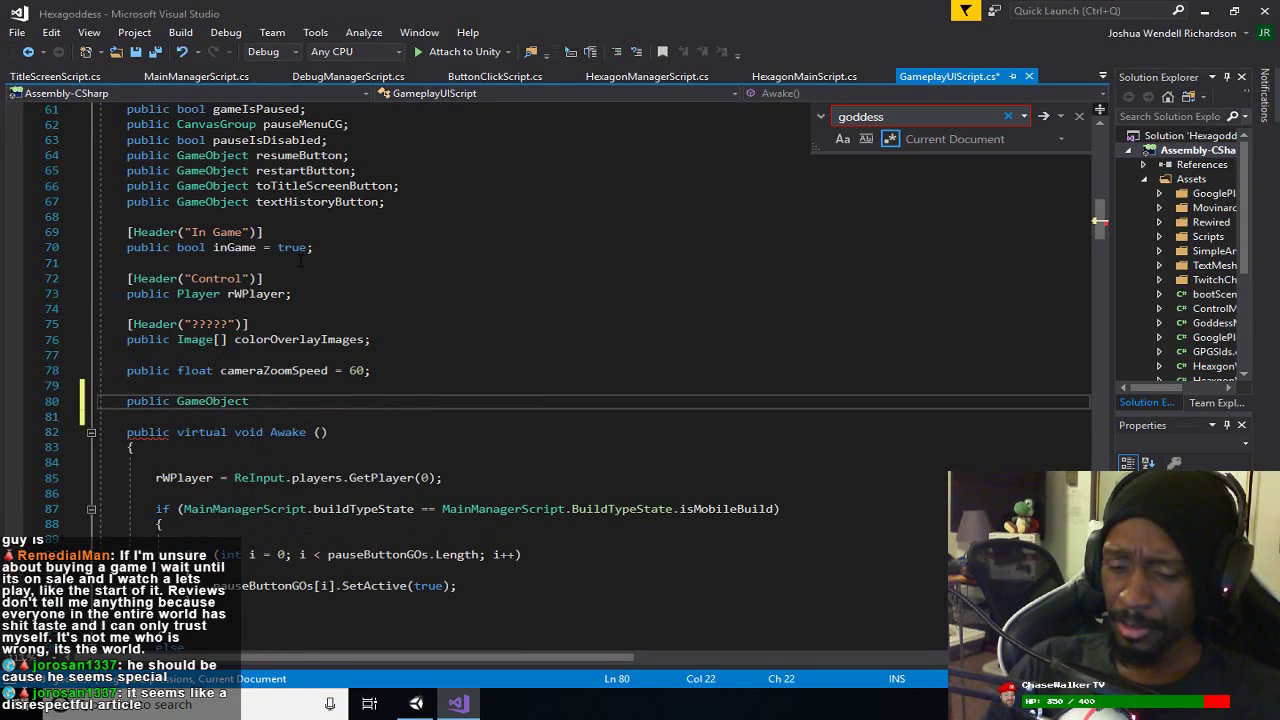
text([] )
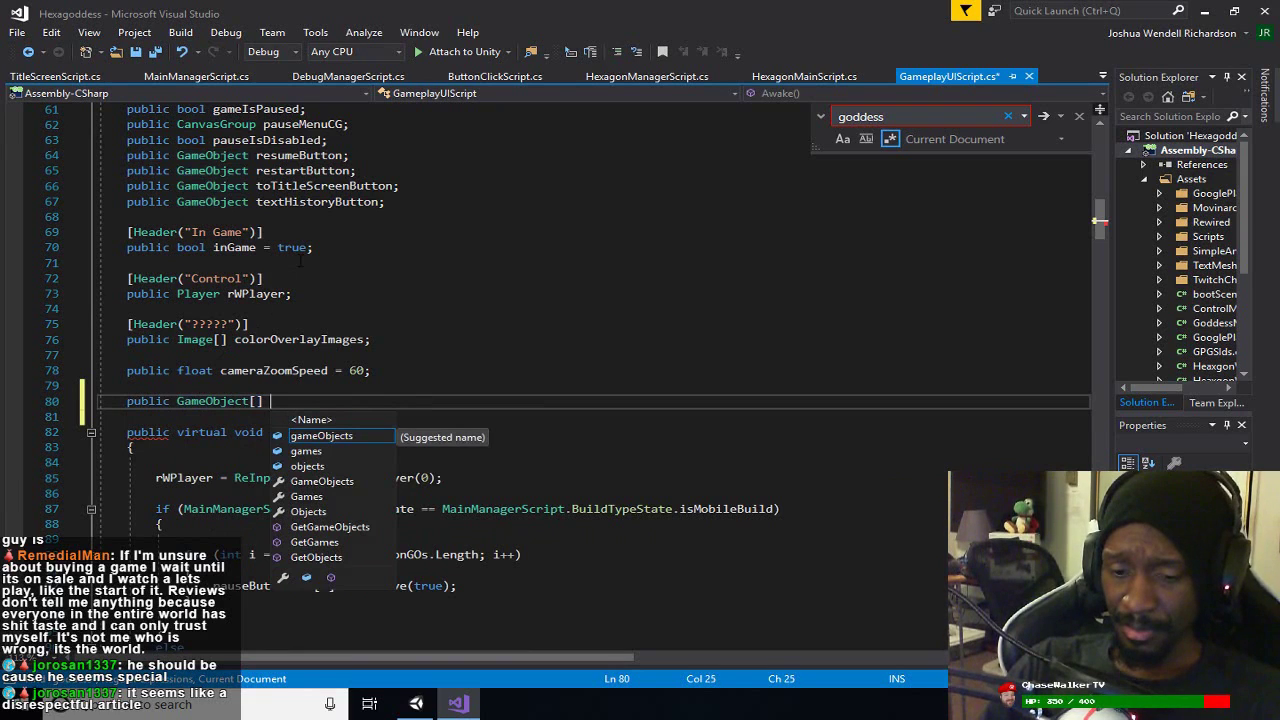
text(goddess)
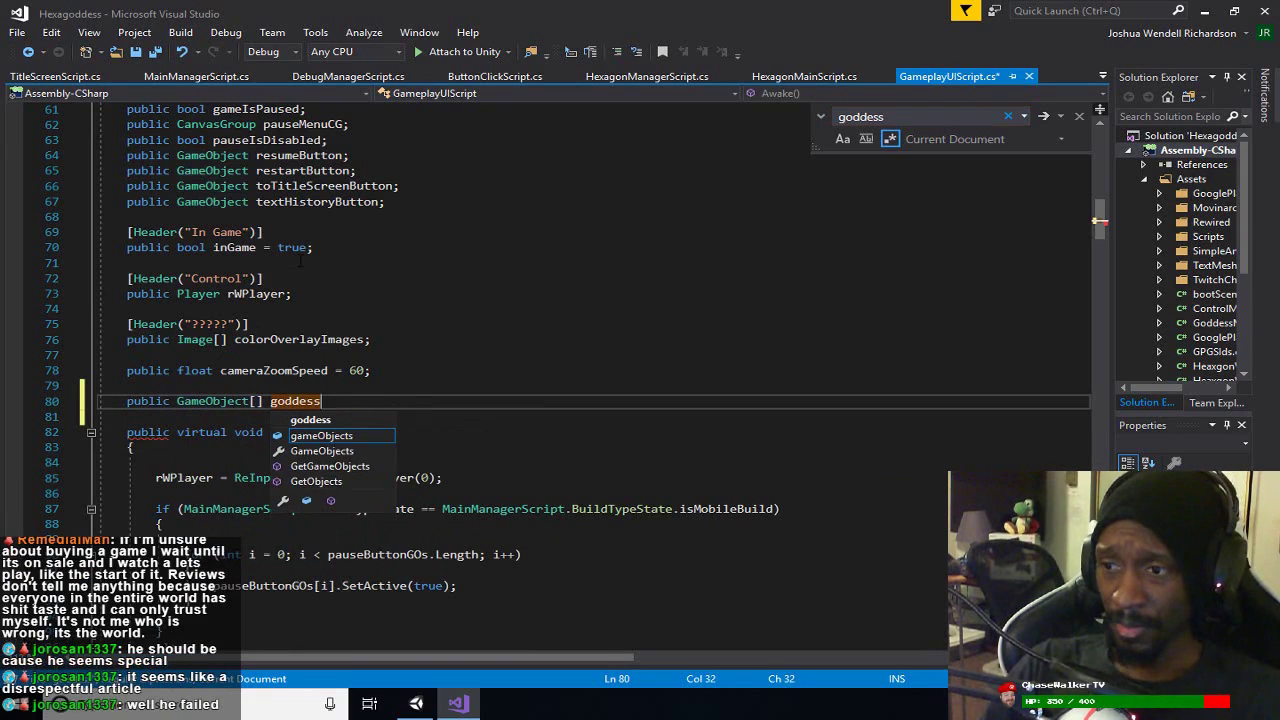
text(UIPosition;)
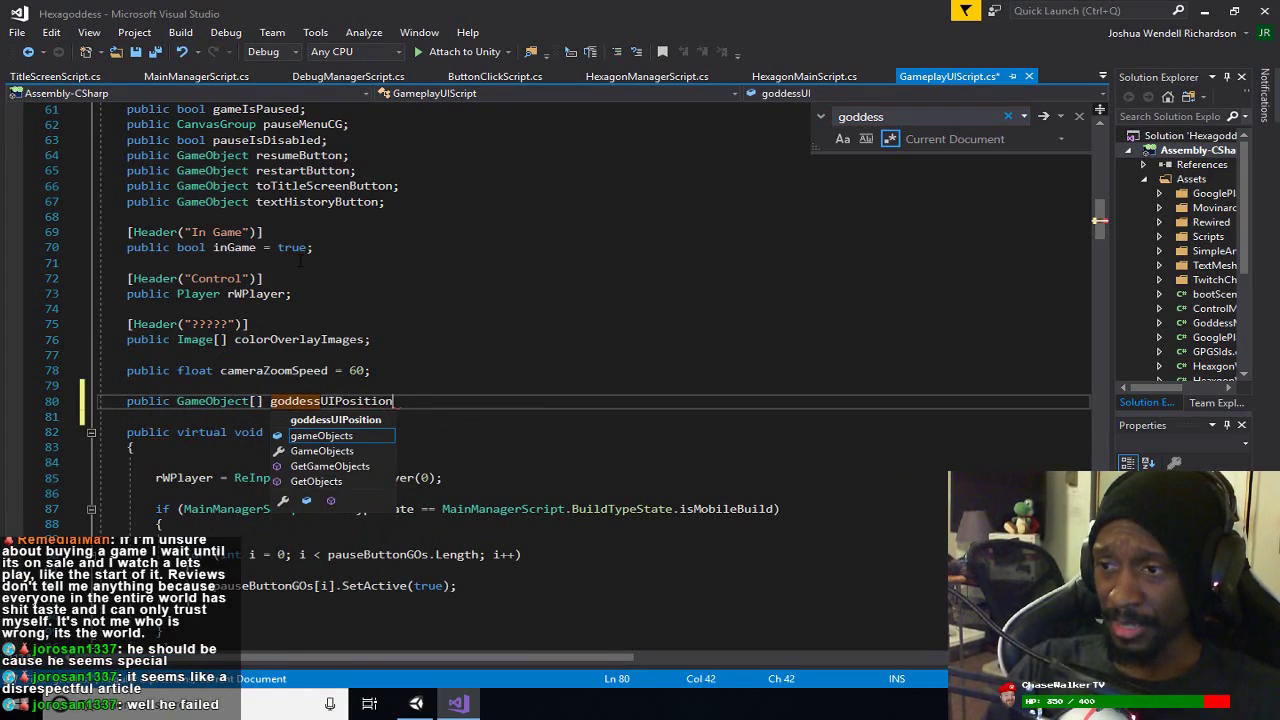
key(Down)
key(Down)
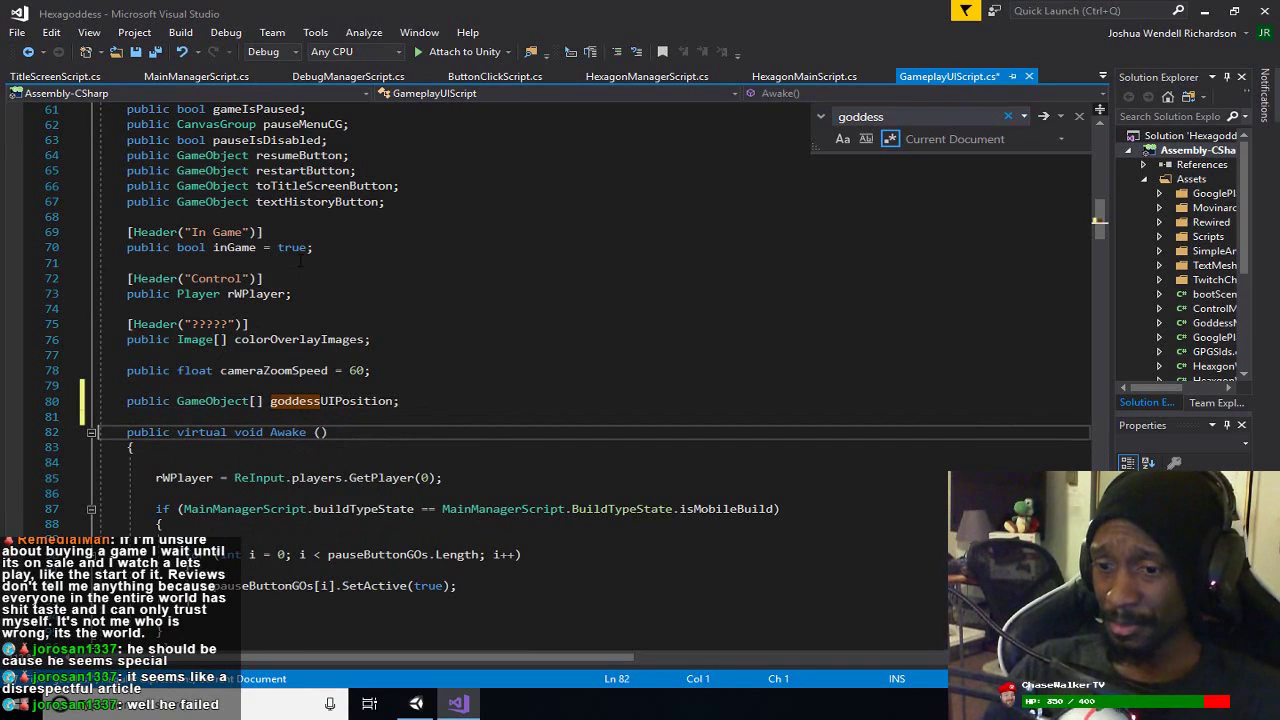
key(Up)
key(Up)
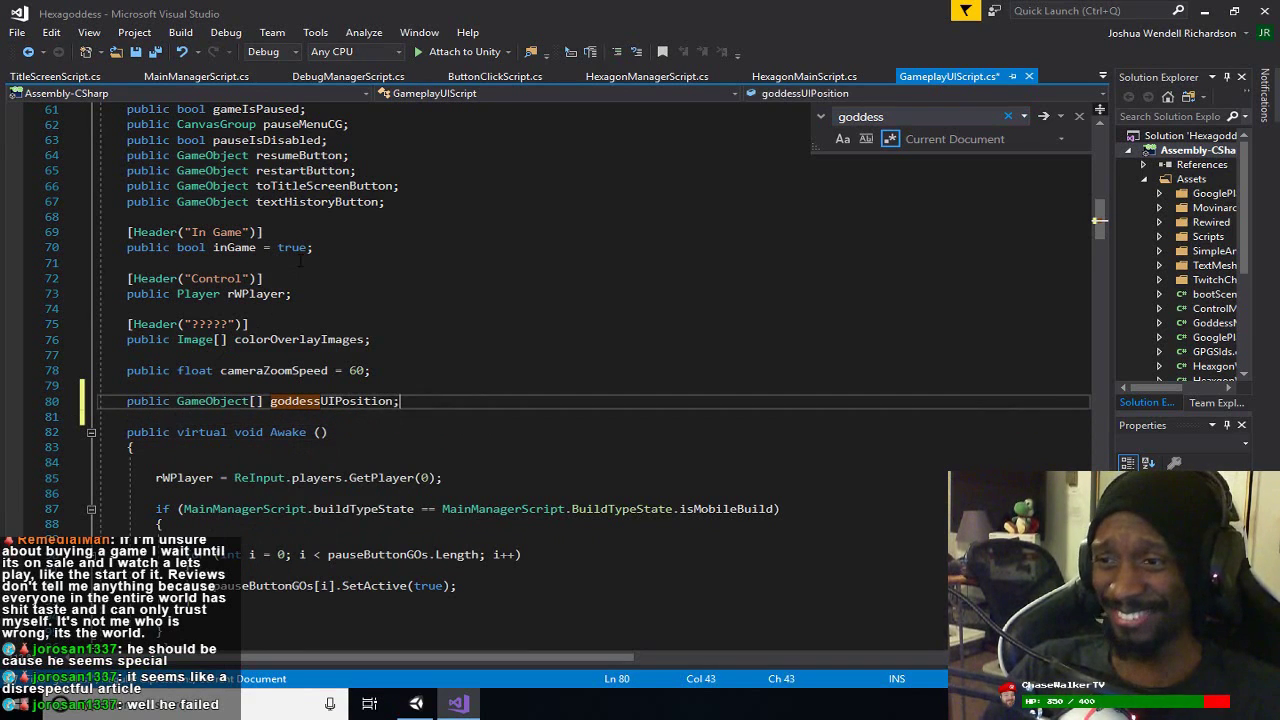
key(ctrl+Left)
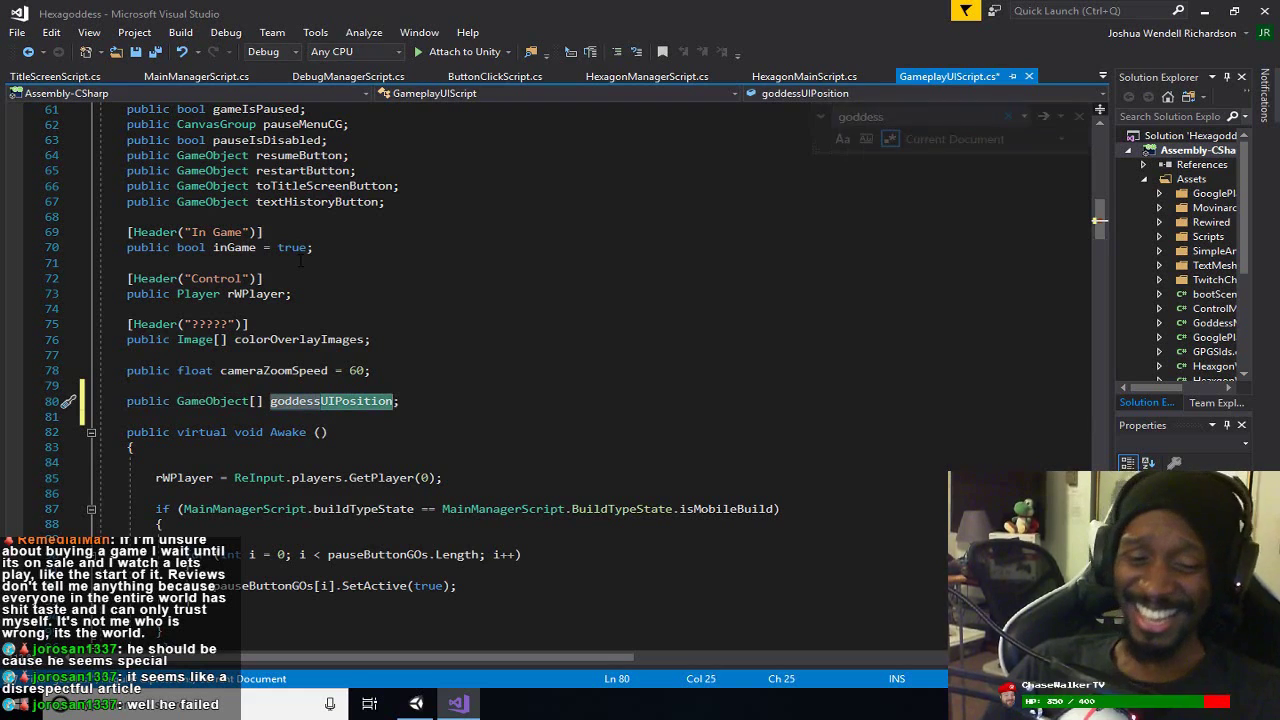
Step: Save GameplayUIScript and close the 'goddess' Find box
key(Down)
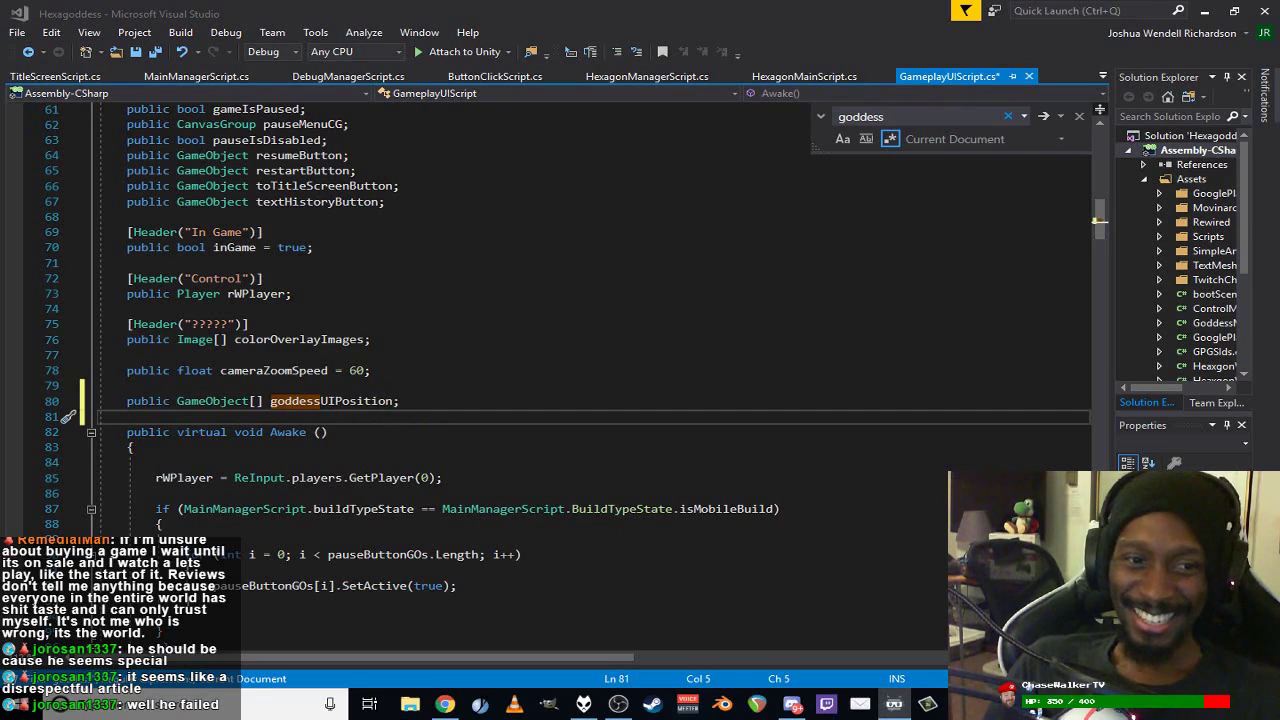
click(515, 401)
key(ctrl+s)
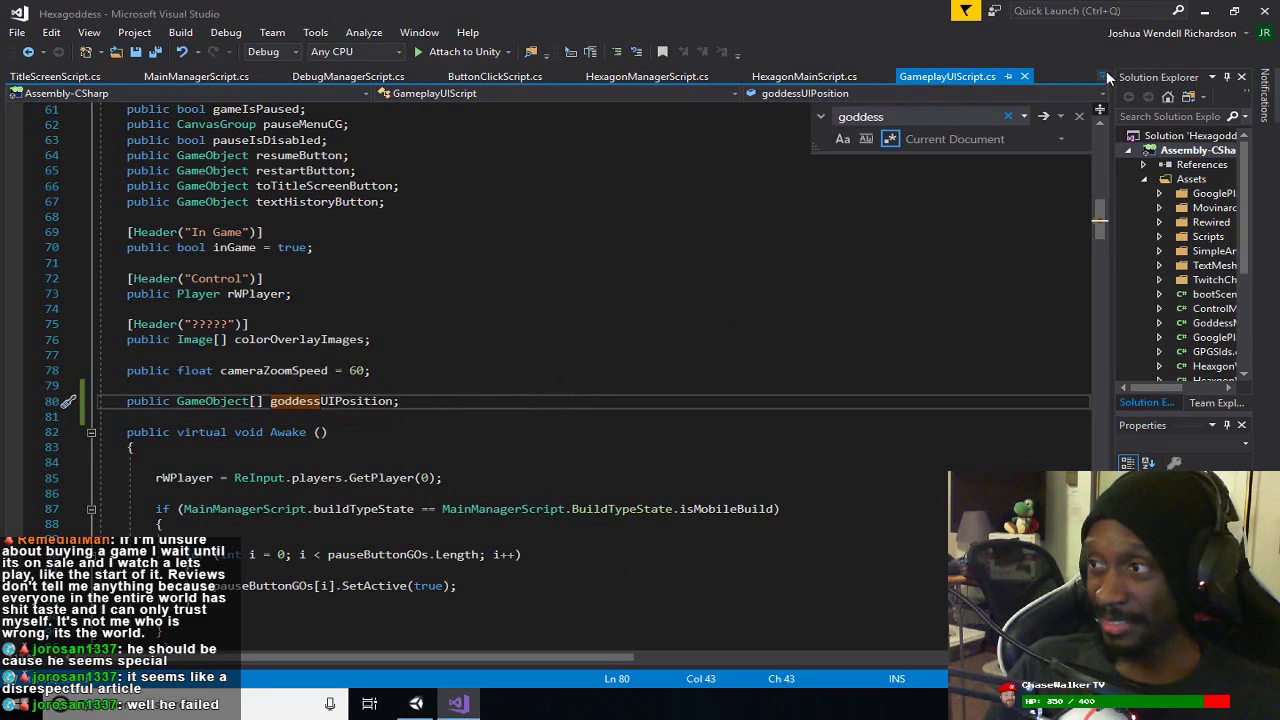
click(1079, 116)
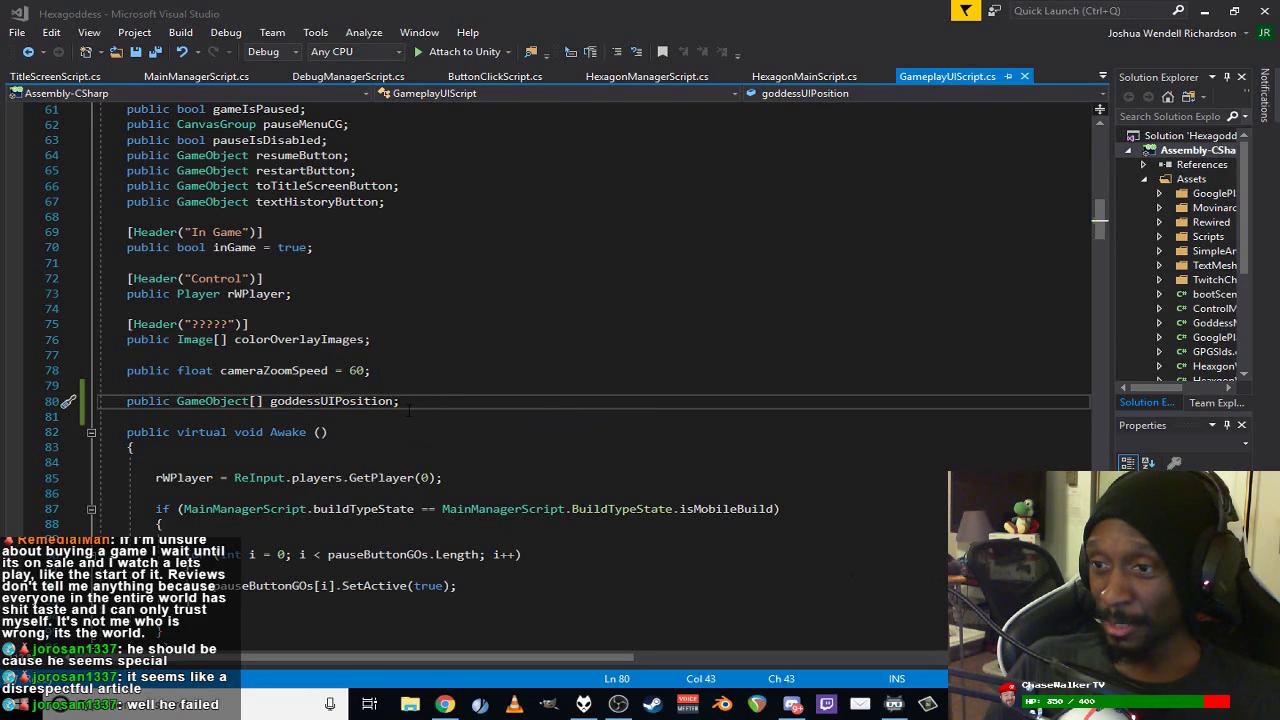
Step: Rename goddessUIPosition to goddessUIPanel and save the script
key(Left)
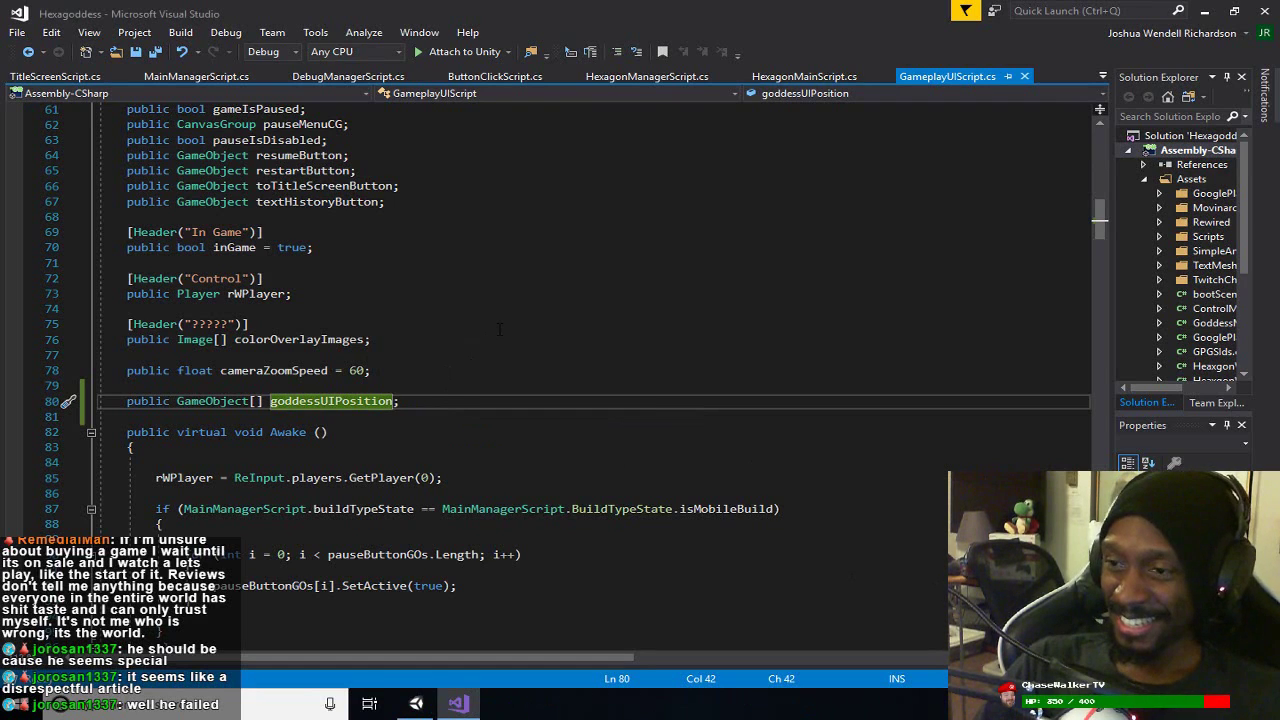
key(Left)
key(Left)
key(Left)
key(Left)
key(Left)
key(Left)
key(Left)
key(ctrl+shift+Right)
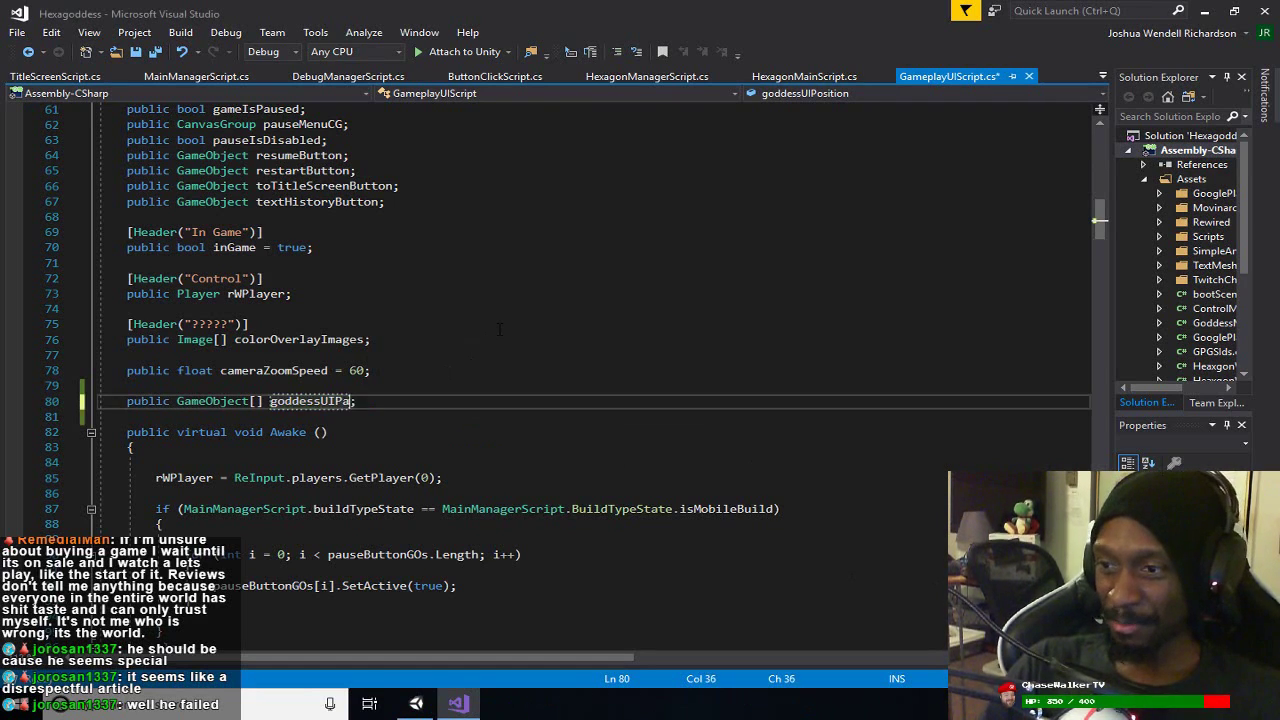
text(anel)
key(Down)
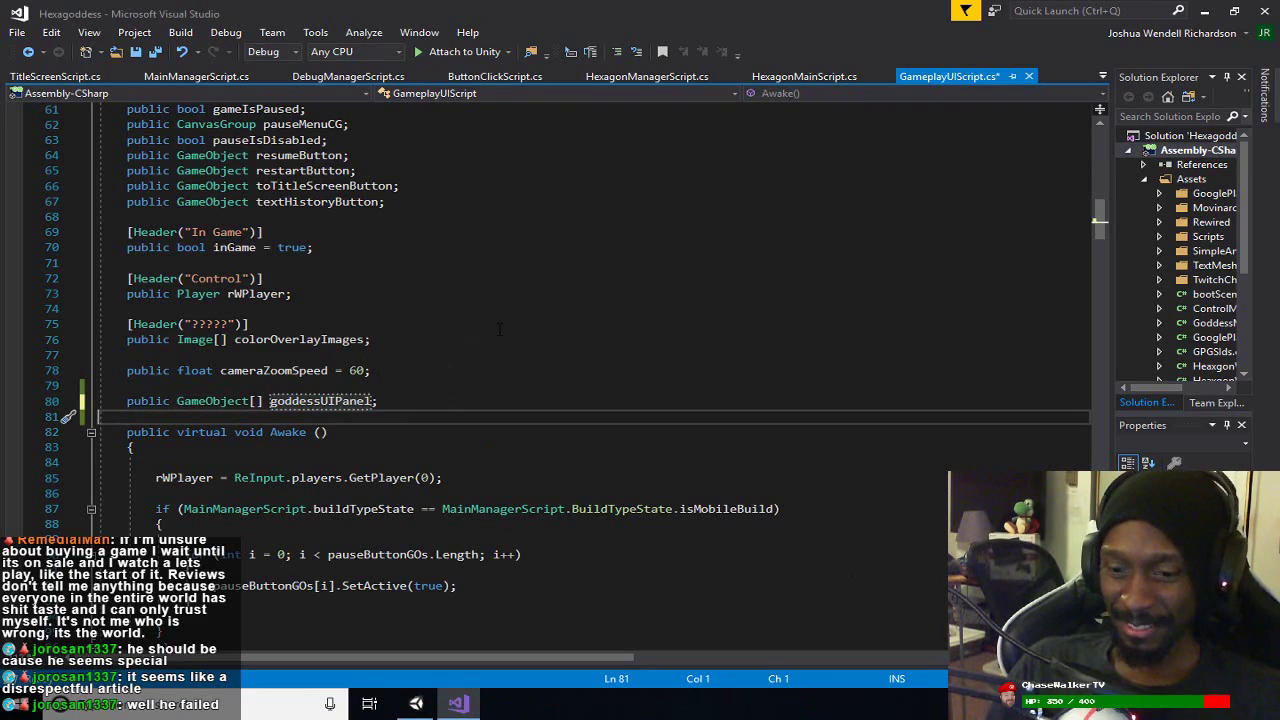
key(ctrl+s)
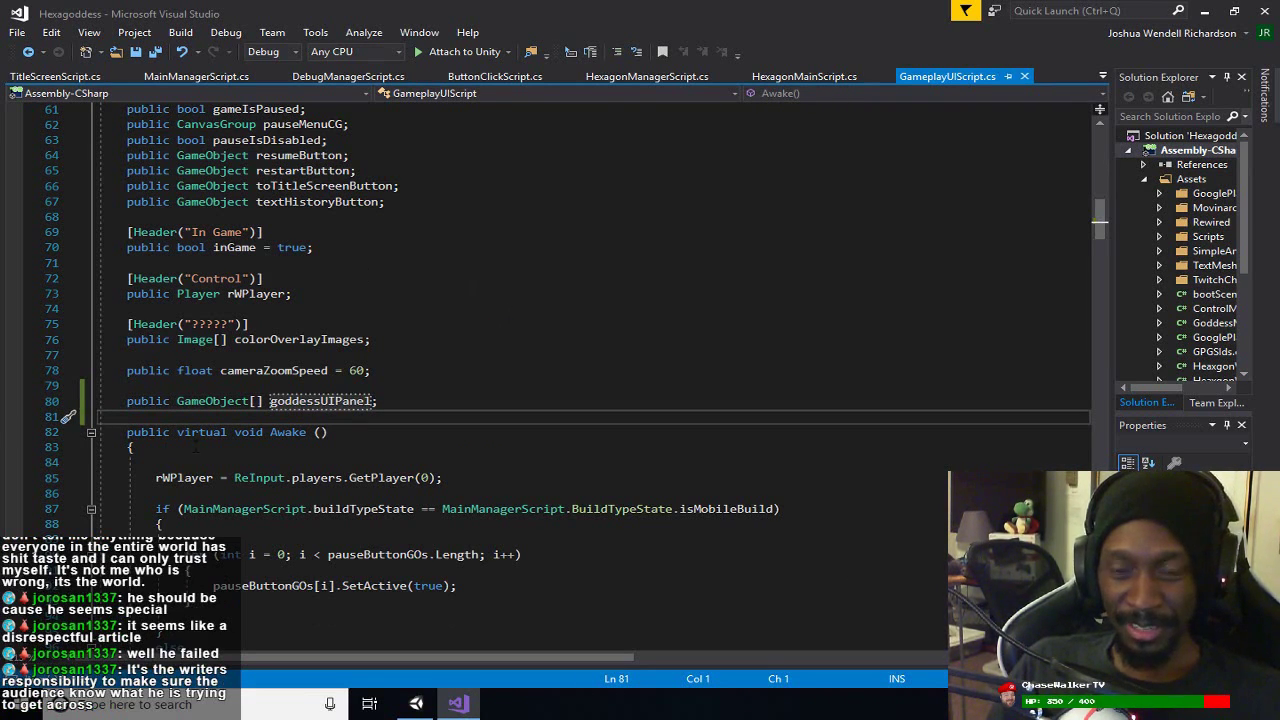
click(480, 370)
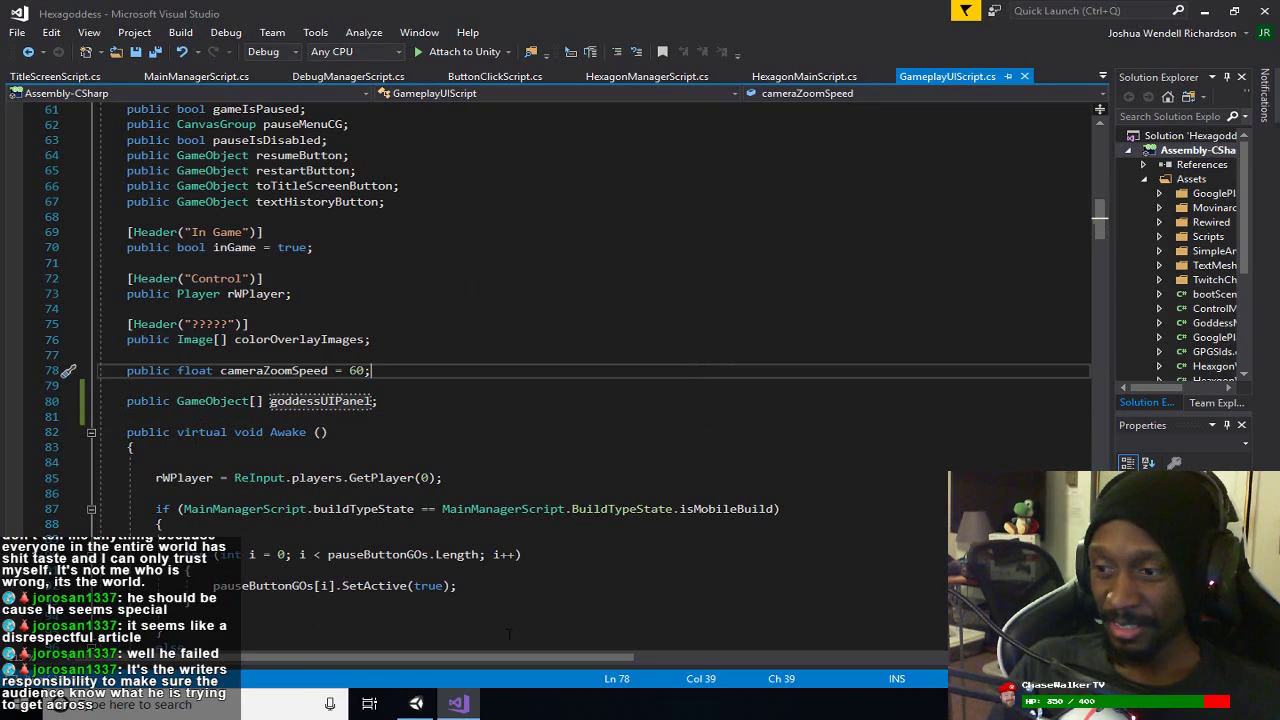
Step: In Unity, expand the Gameplay UI Script's new Goddess UI Panel array, showing Size 0
click(416, 703)
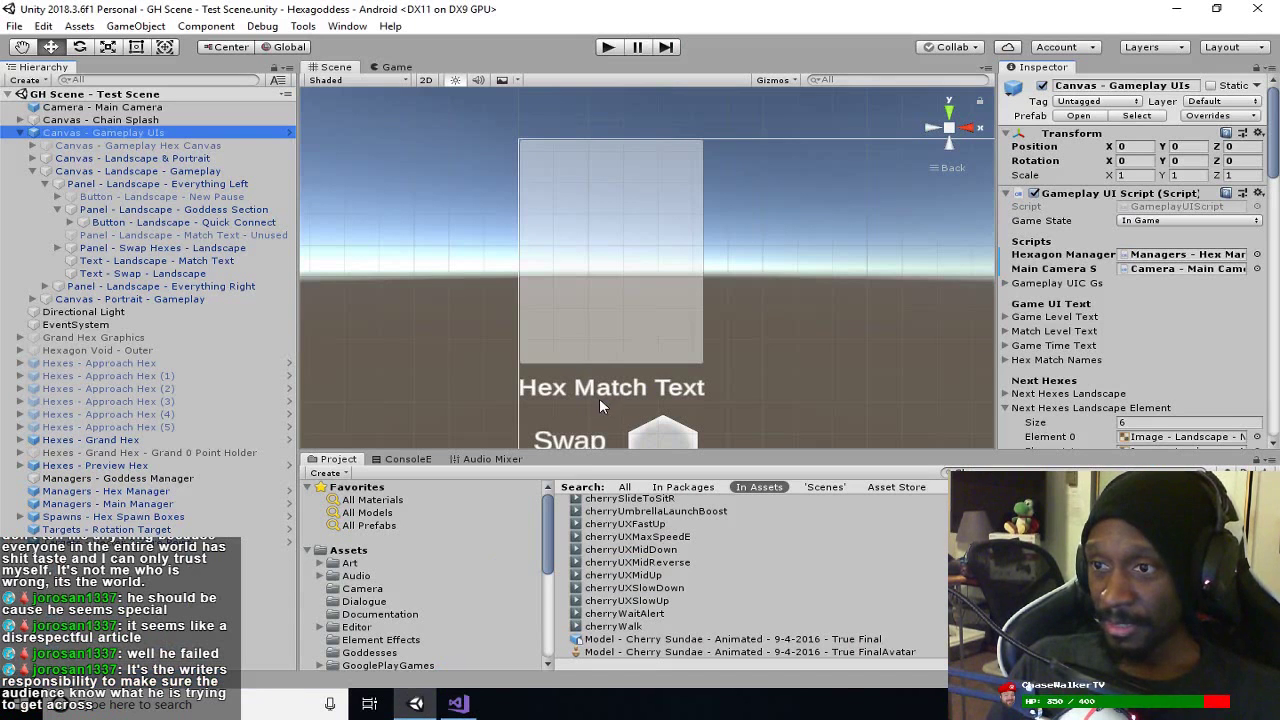
scroll(1082, 344, down, 8)
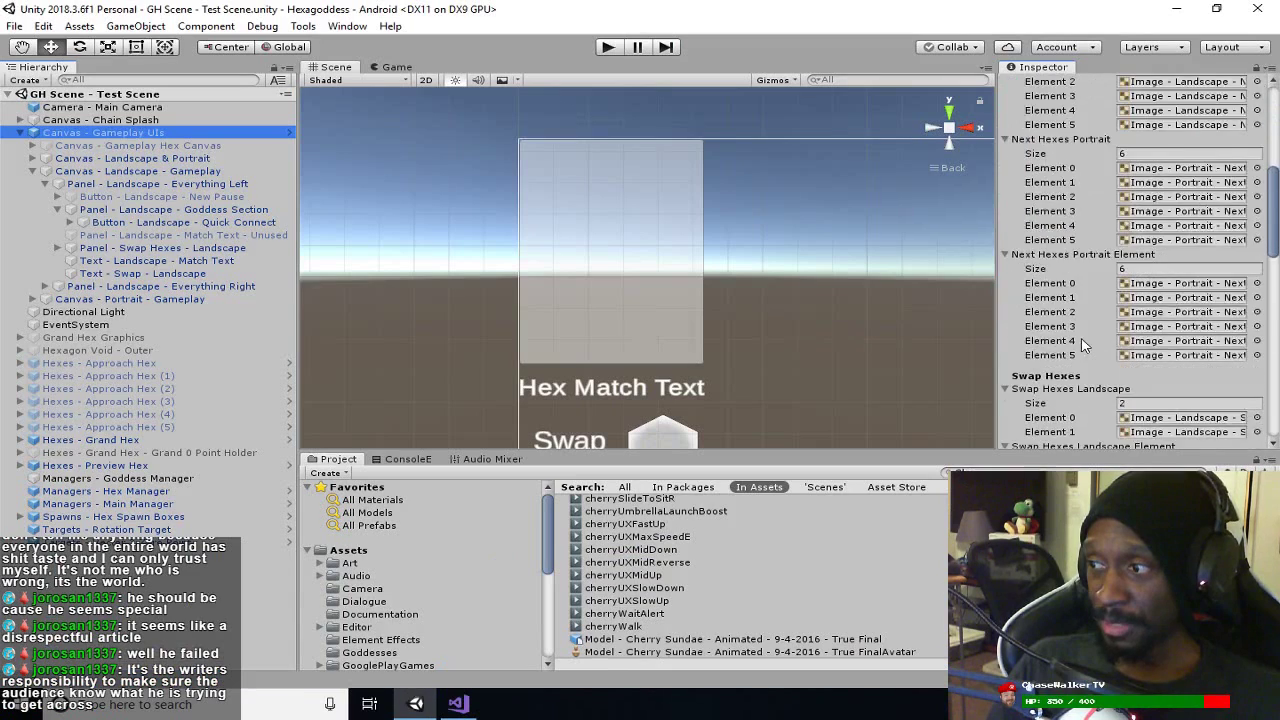
scroll(1082, 344, down, 10)
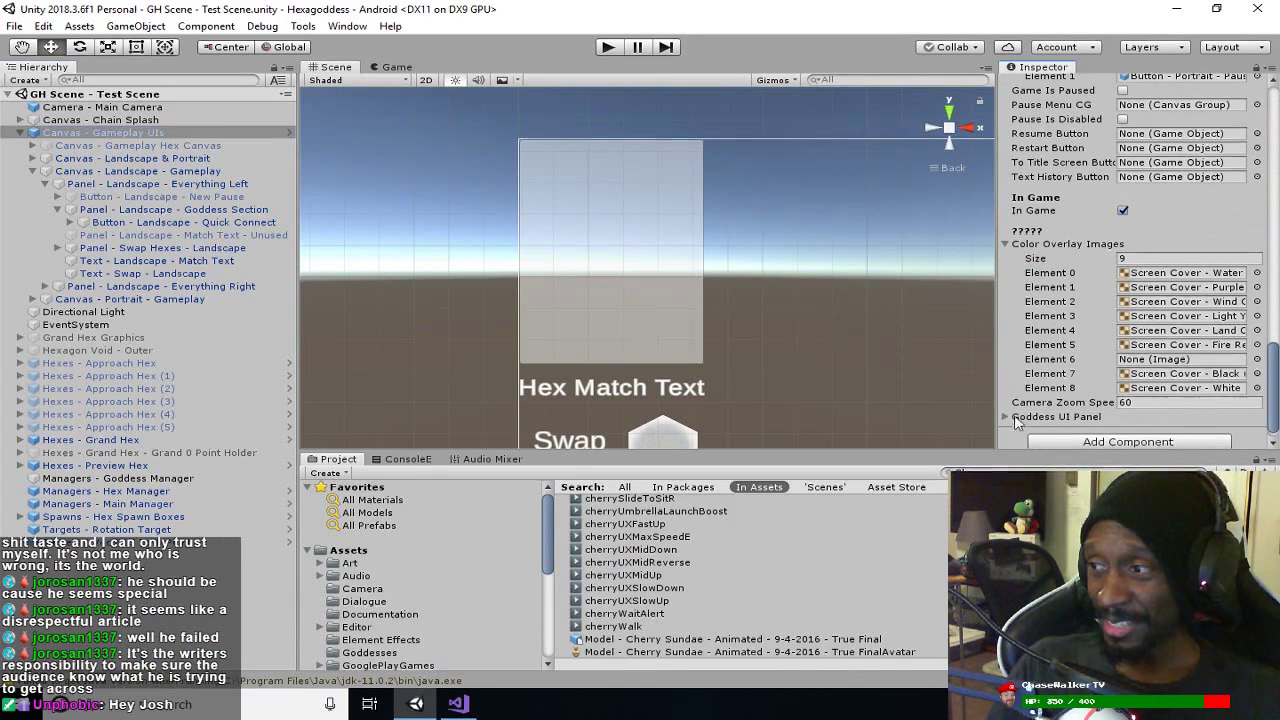
click(1006, 417)
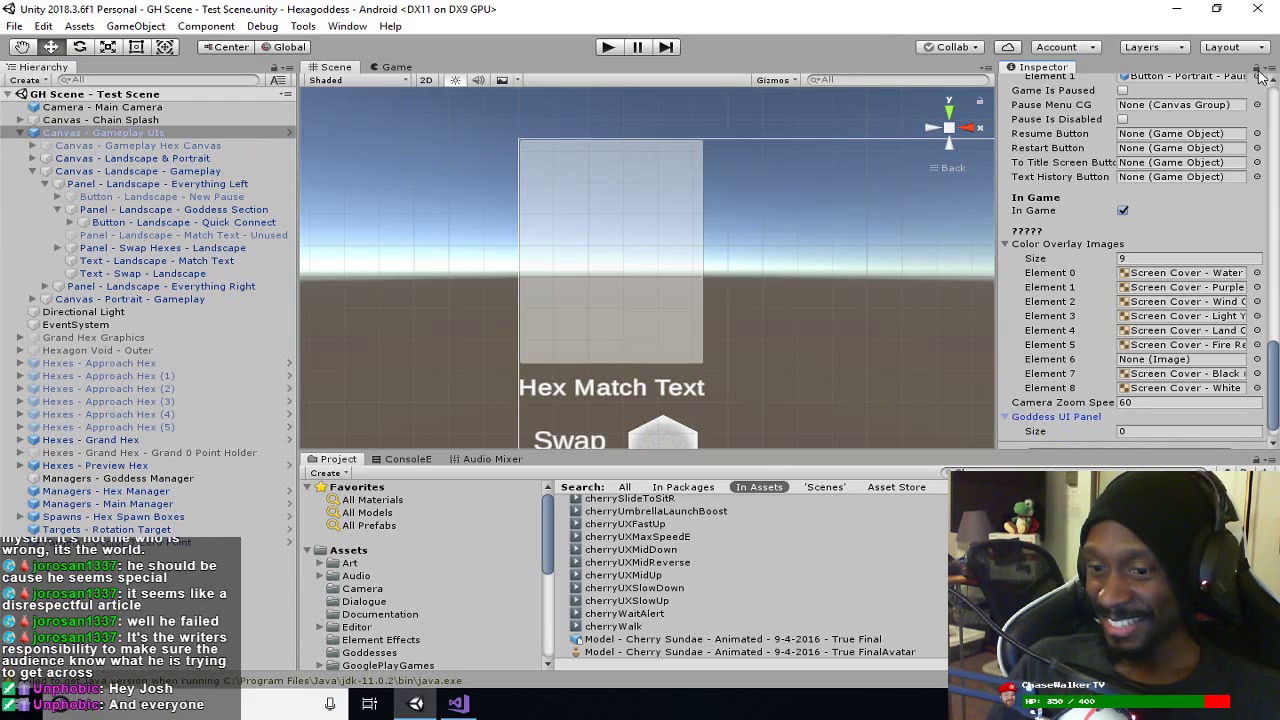
scroll(1040, 393, down, 1)
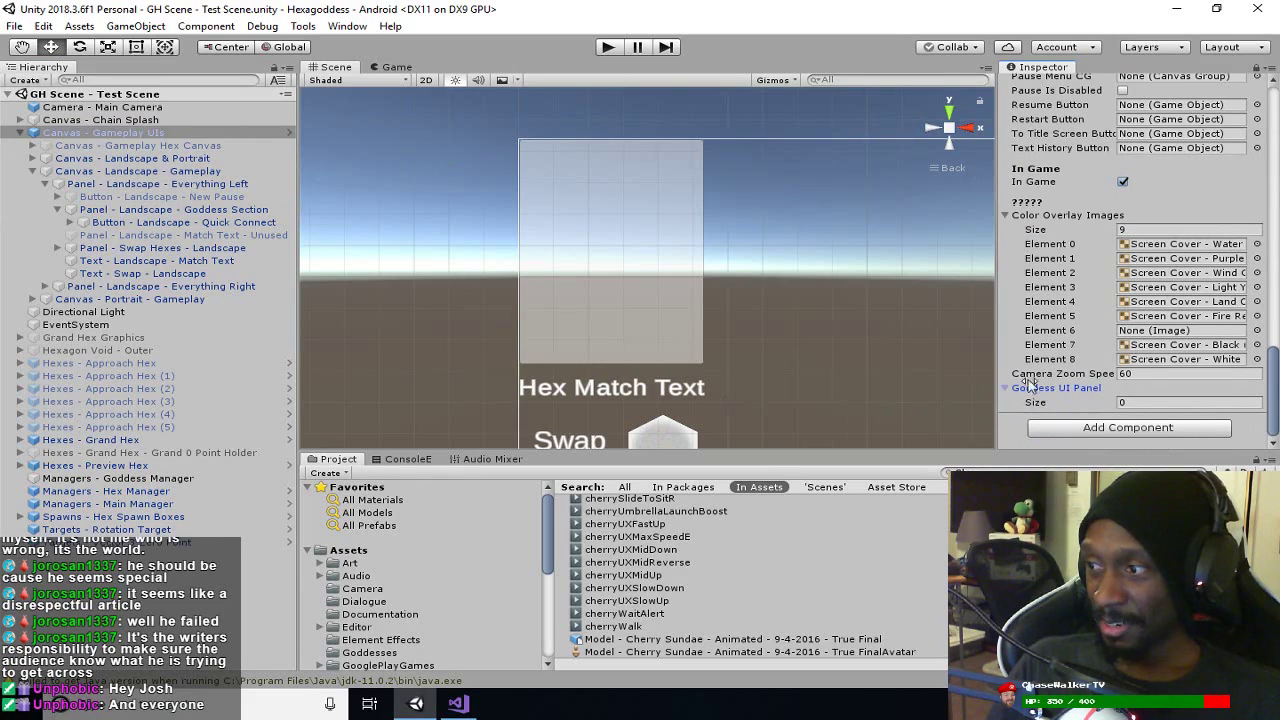
click(136, 81)
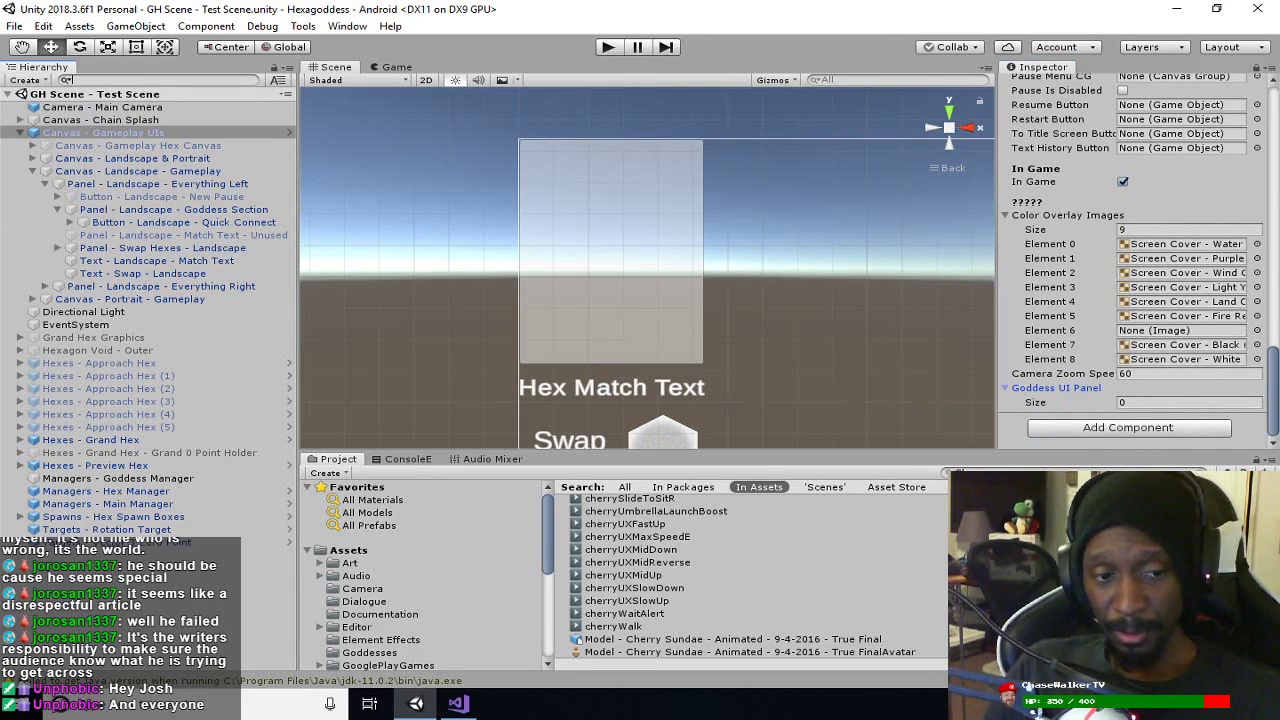
key(alt+Tab)
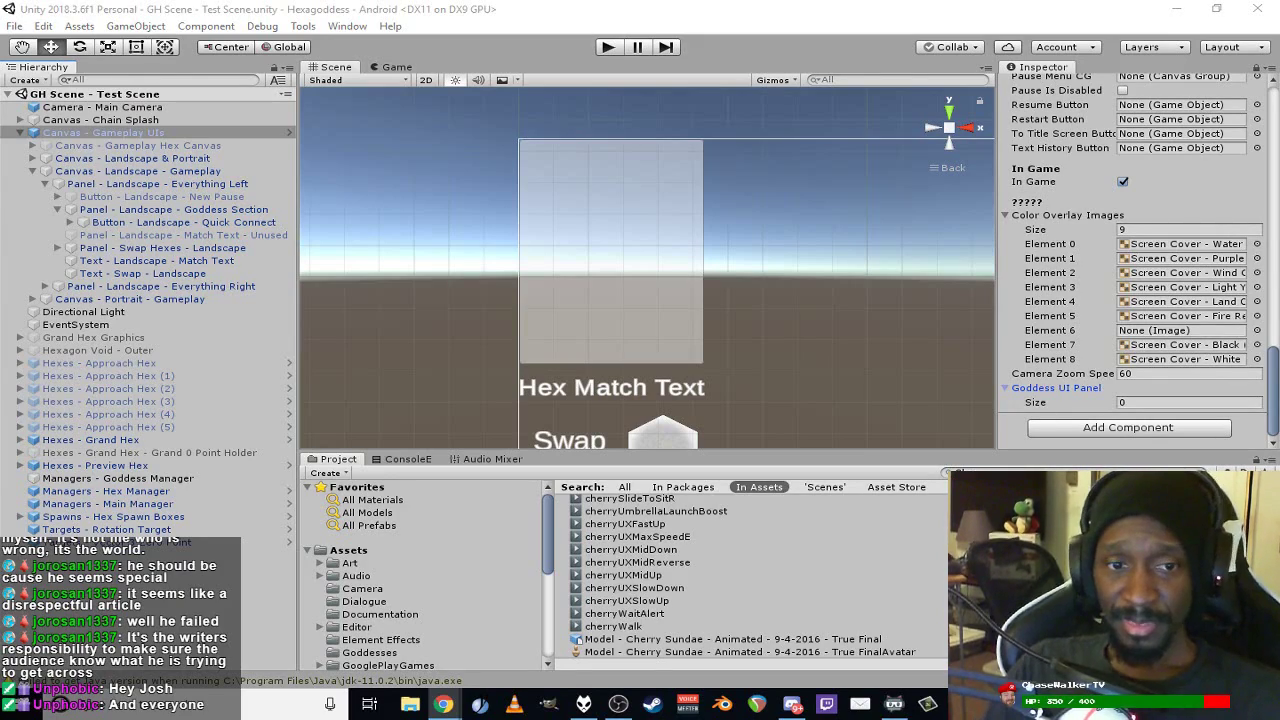
Step: Bring Chrome forward on the Bard's Gold Switch results, scrolled to the Nintendo and Metacritic listings
click(443, 704)
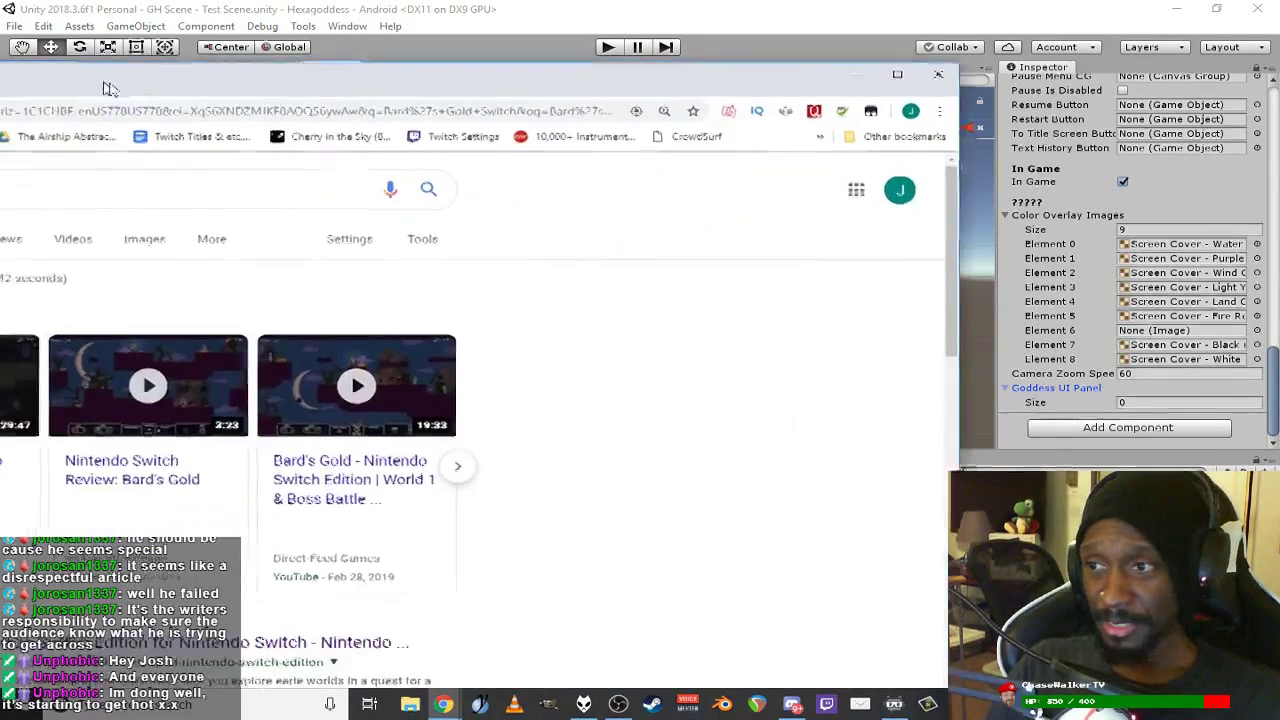
scroll(245, 316, down, 4)
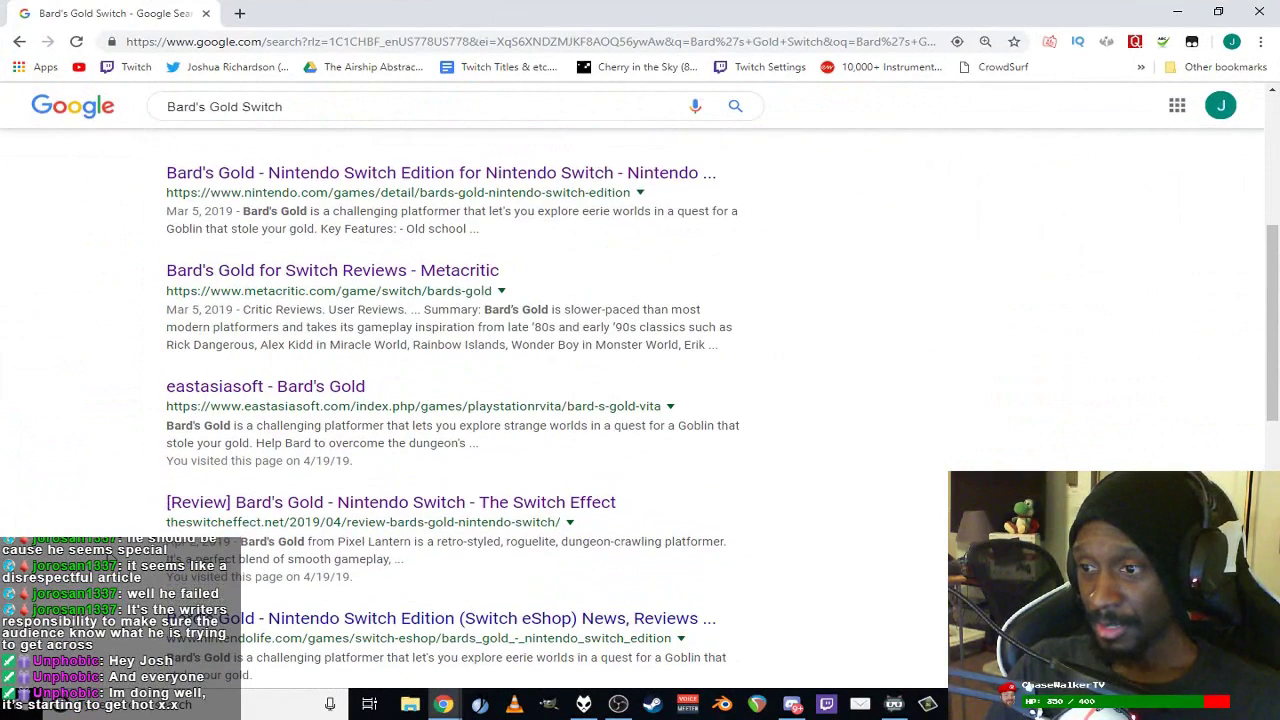